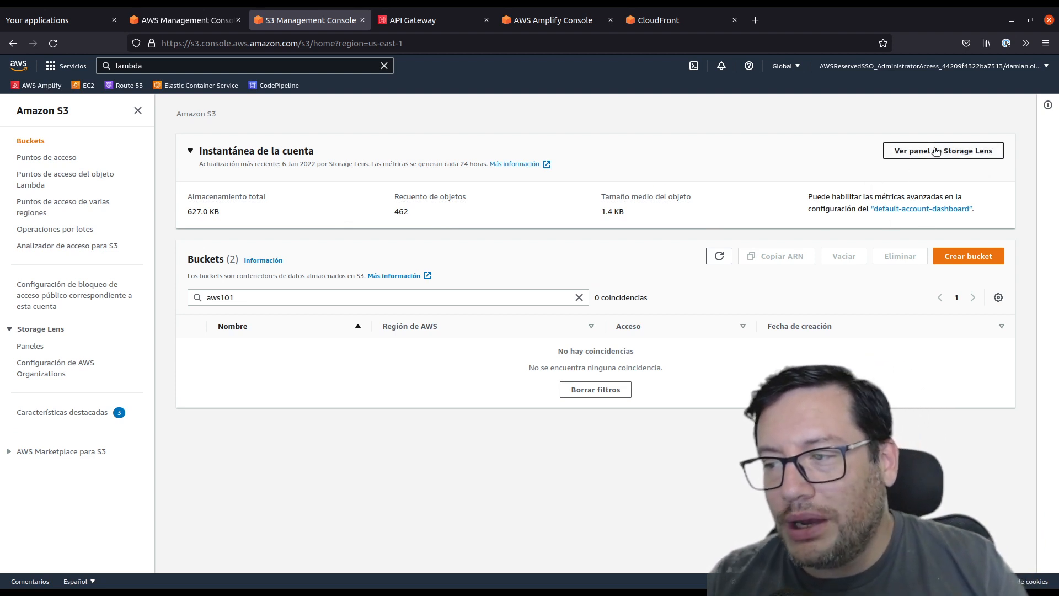
- Collapse the account snapshot and start creating a new S3 bucket
click(190, 152)
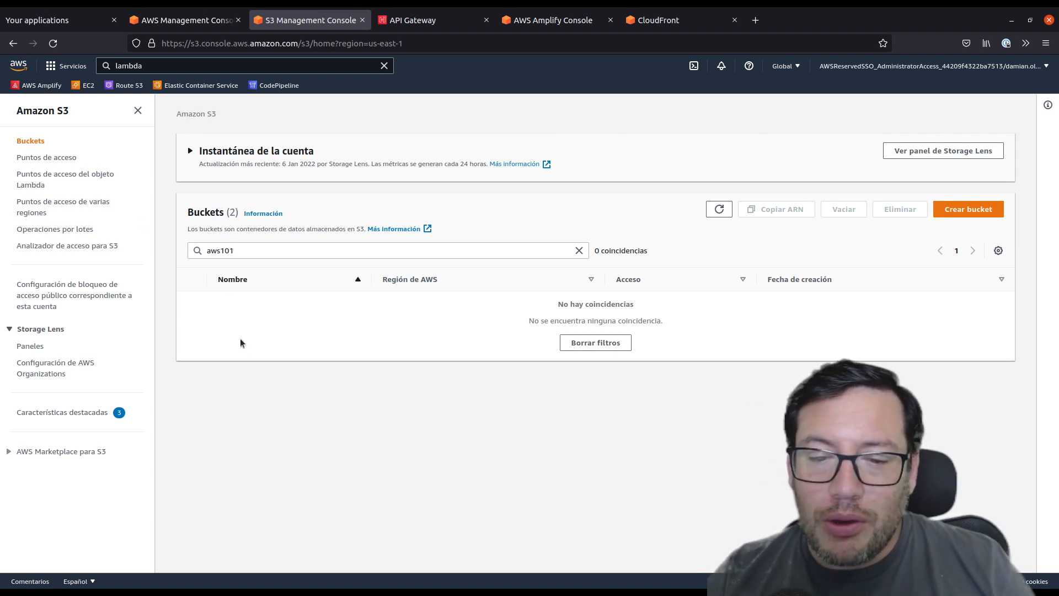
double_click(376, 254)
click(985, 210)
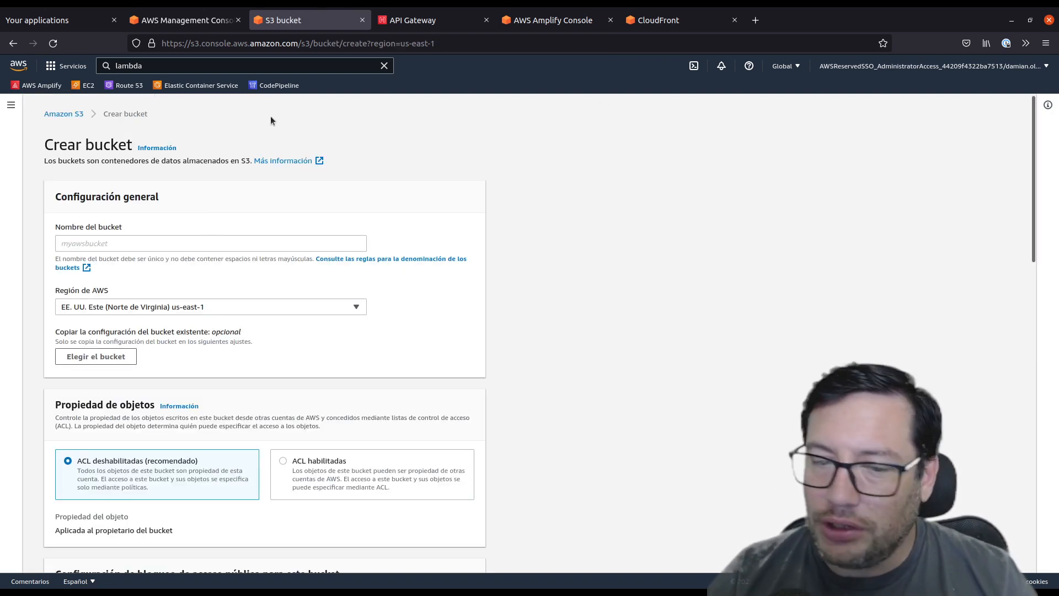
- Name the new bucket aws101-s3bucket
click(129, 243)
text(aws)
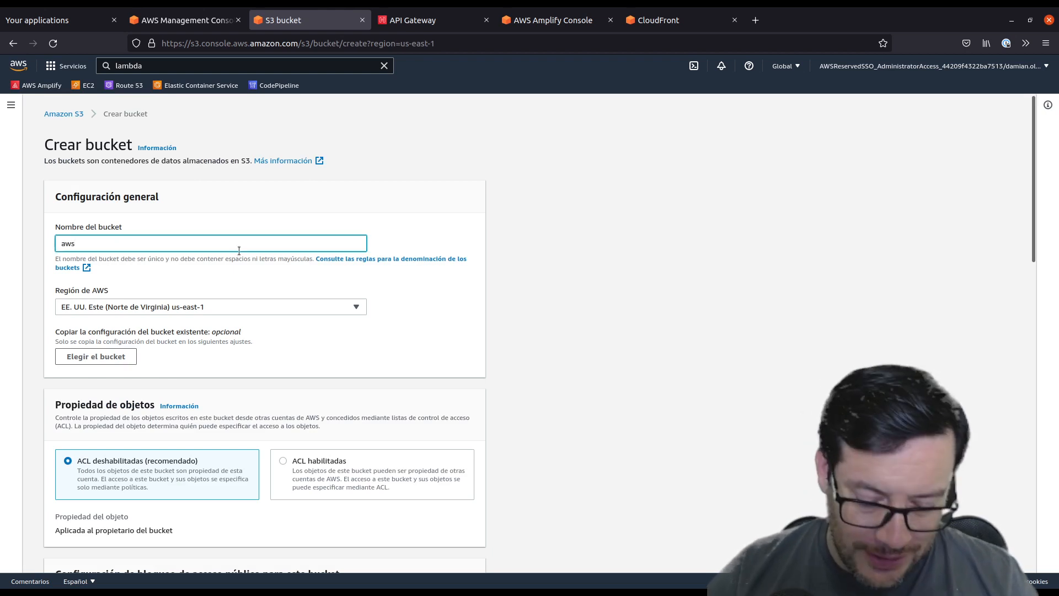
text(101)
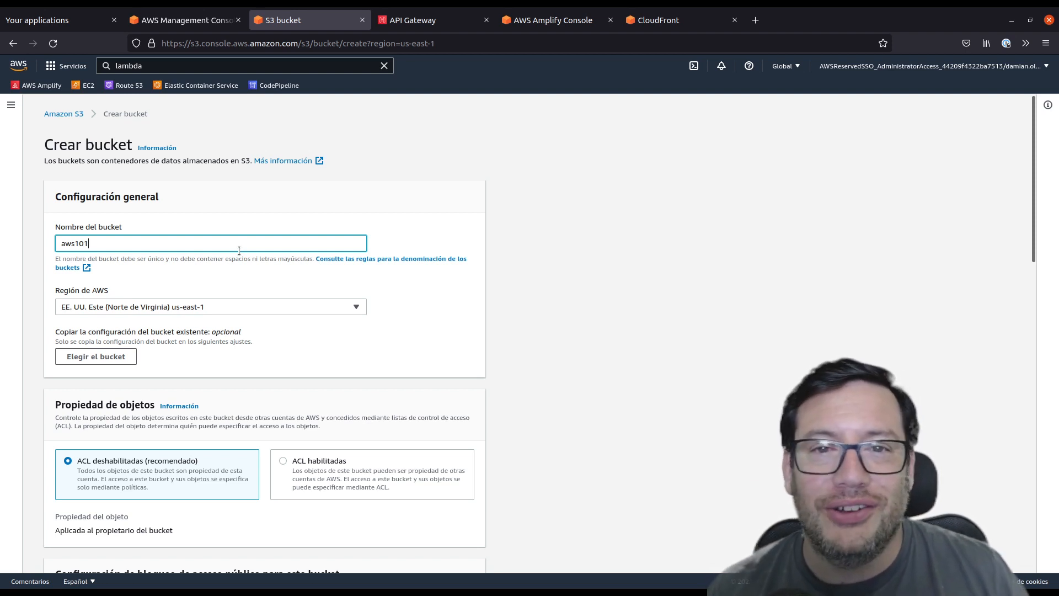
text(-)
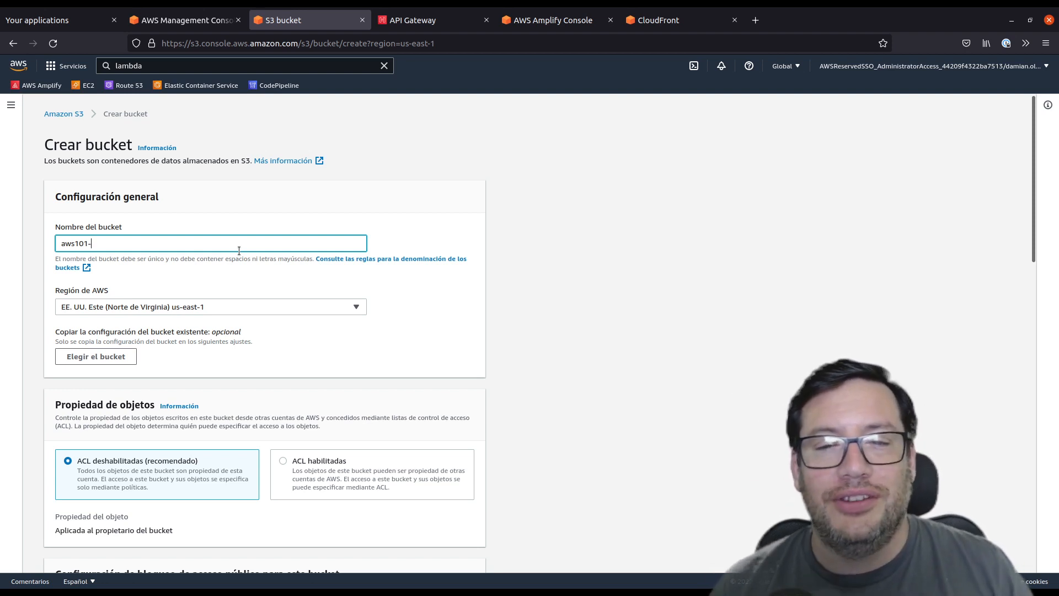
text(s3bucket)
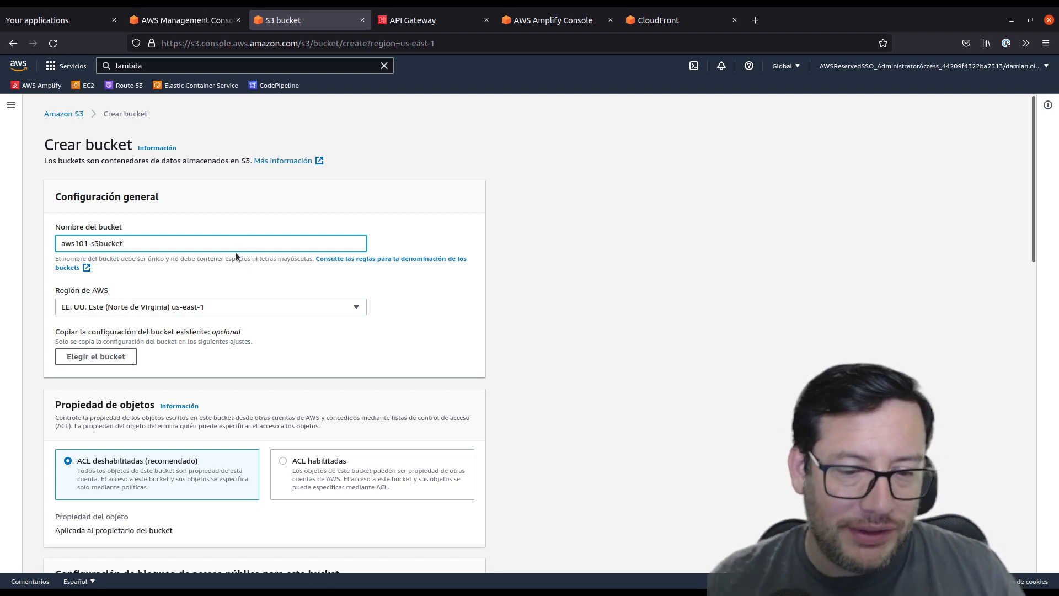
click(475, 311)
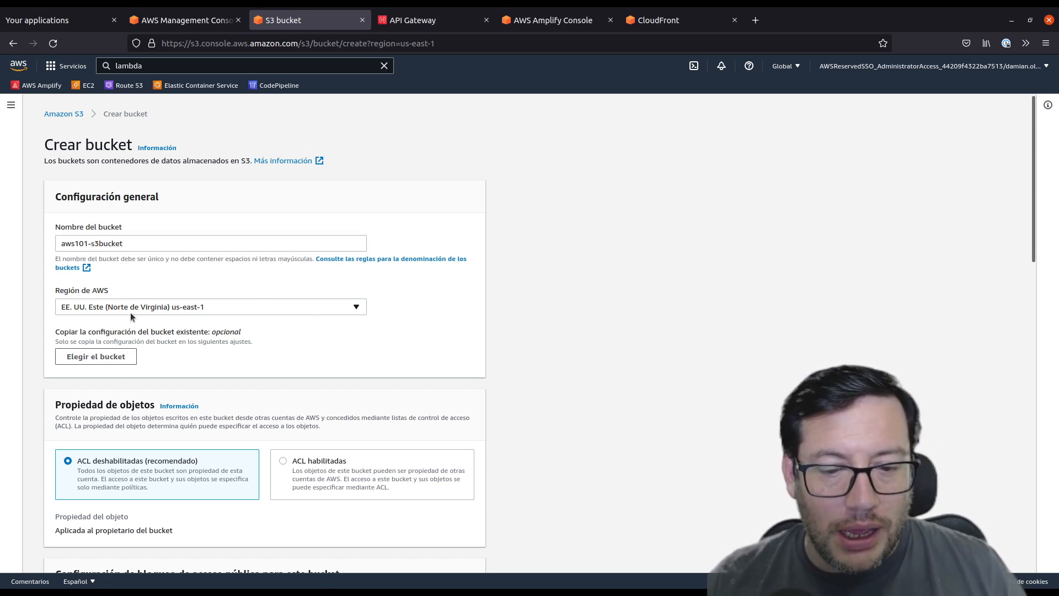
- Look through the AWS regions offered for the bucket, keeping EE. UU. Este (Norte de Virginia) us-east-1
click(92, 309)
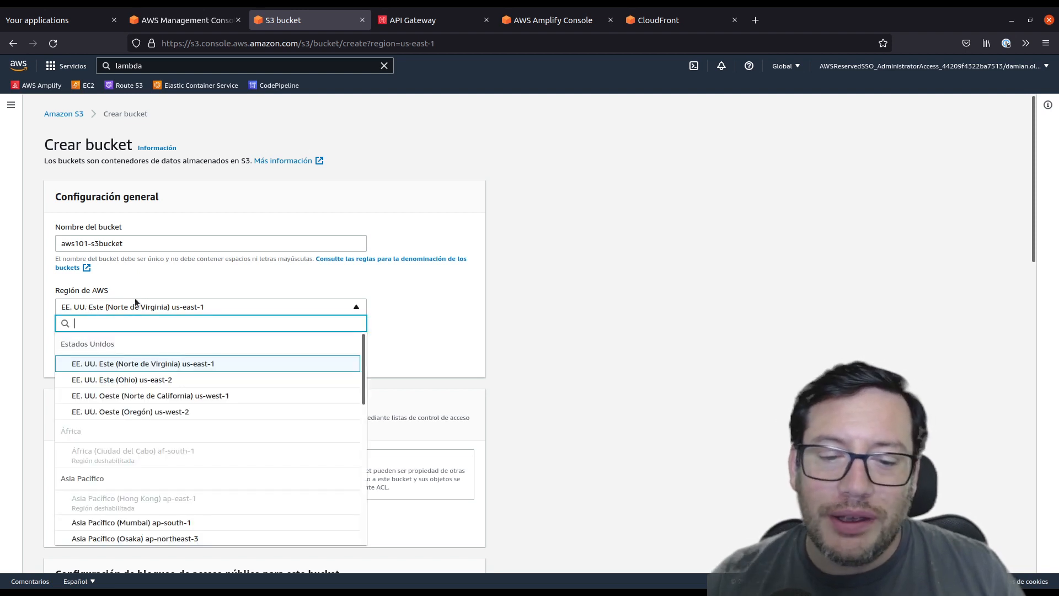
scroll(280, 452, down, 1)
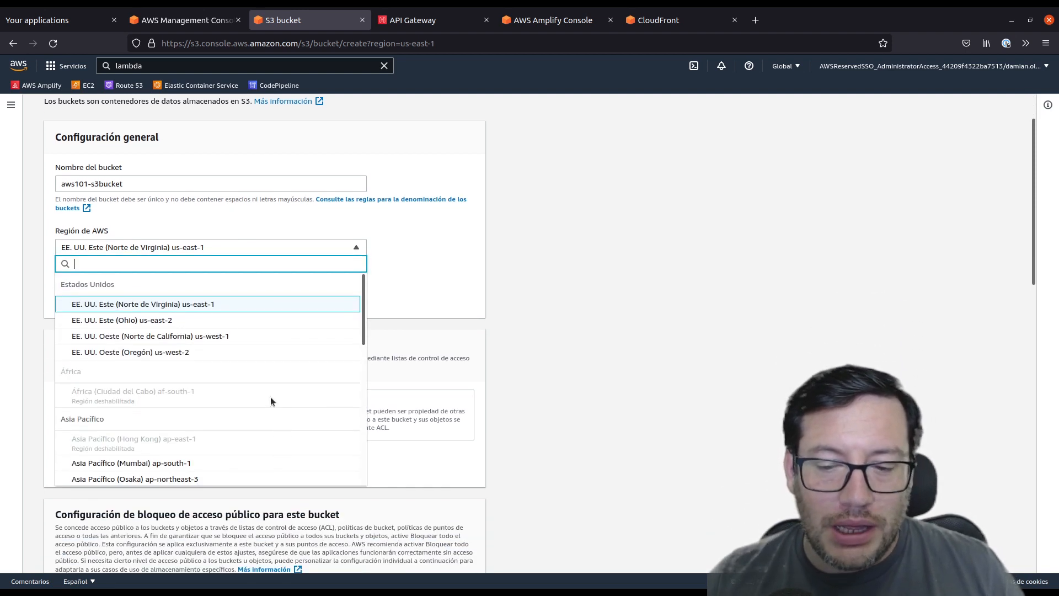
scroll(270, 399, down, 2)
scroll(271, 396, down, 4)
scroll(270, 396, up, 3)
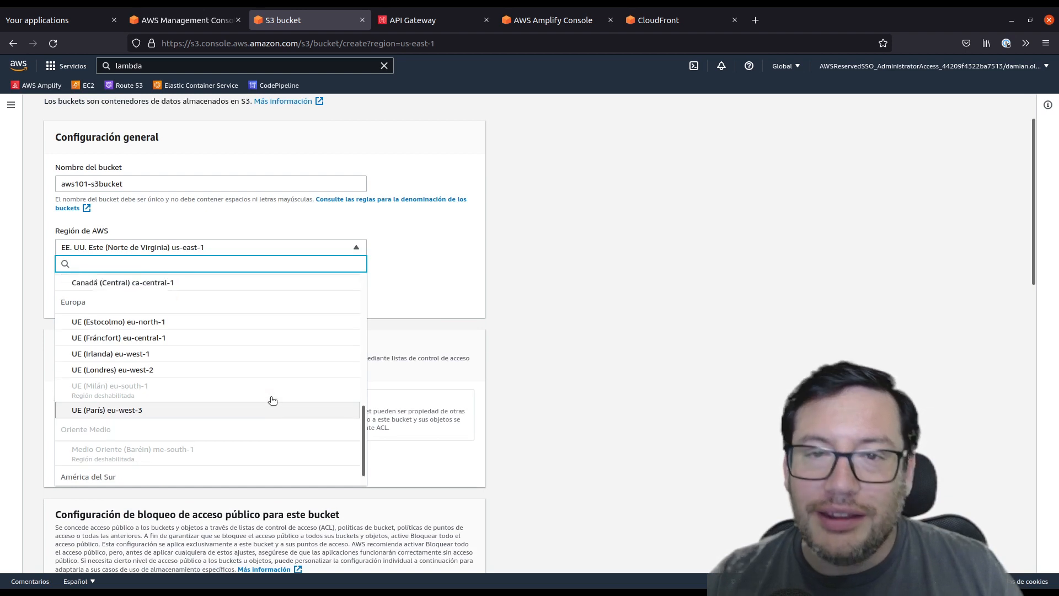
scroll(270, 397, up, 4)
click(593, 284)
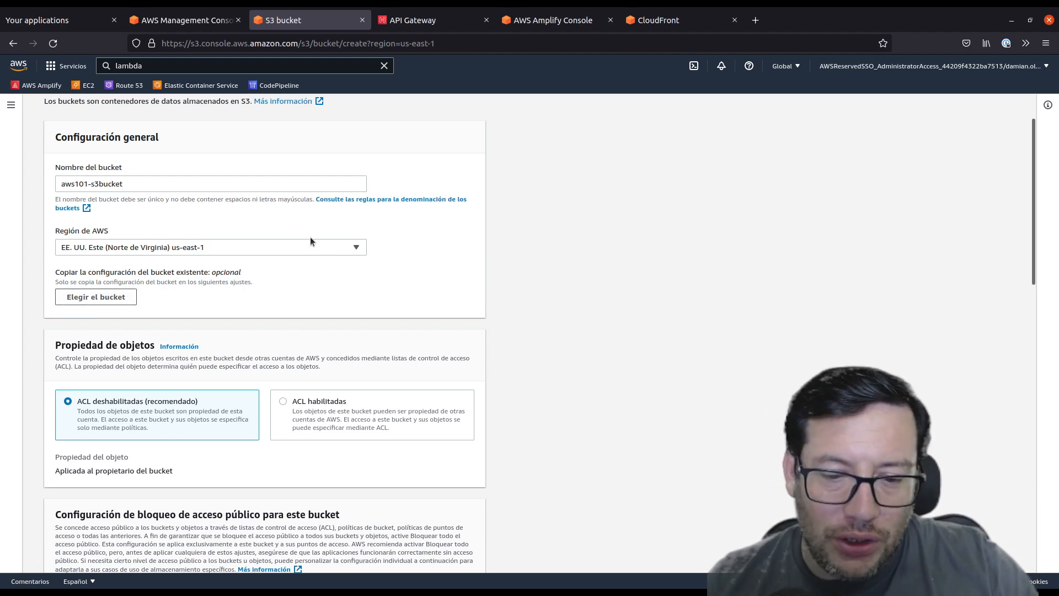
- Examine the bucket's object ownership options and its public access block settings
scroll(304, 234, down, 4)
scroll(223, 288, up, 2)
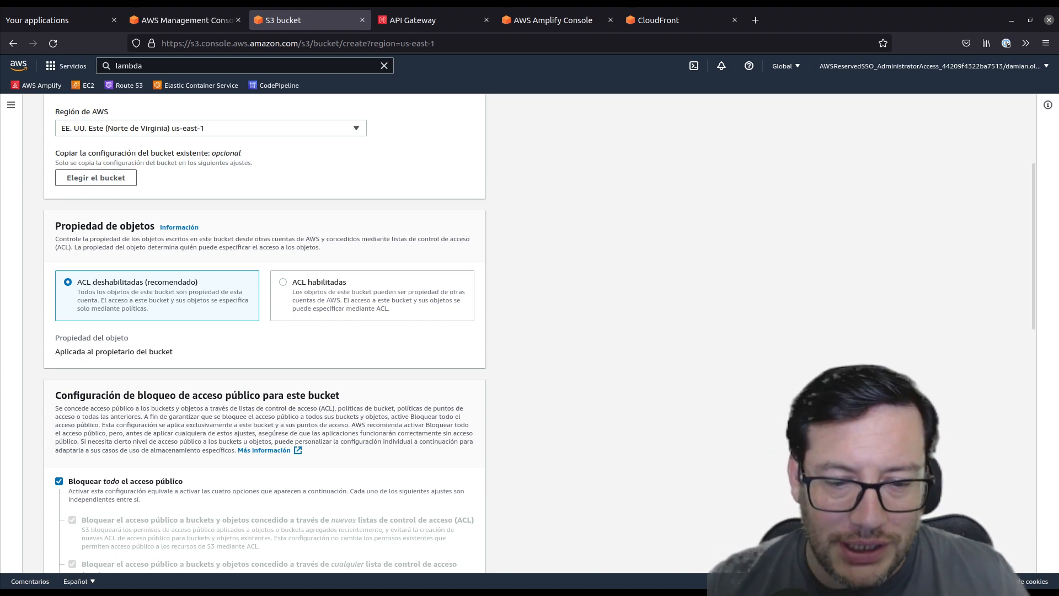
scroll(178, 359, down, 4)
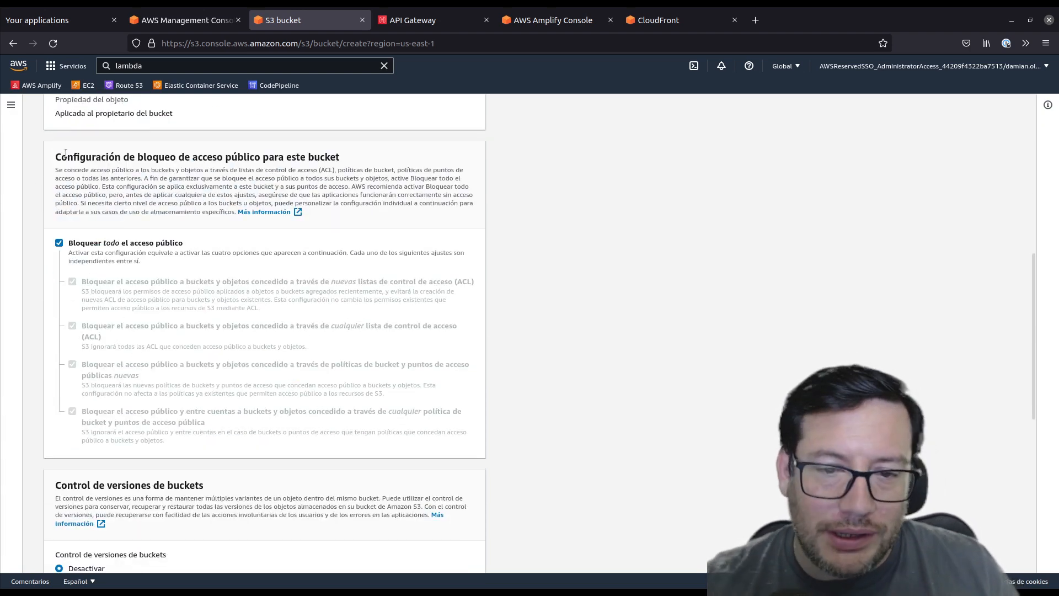
drag(347, 157, 28, 157)
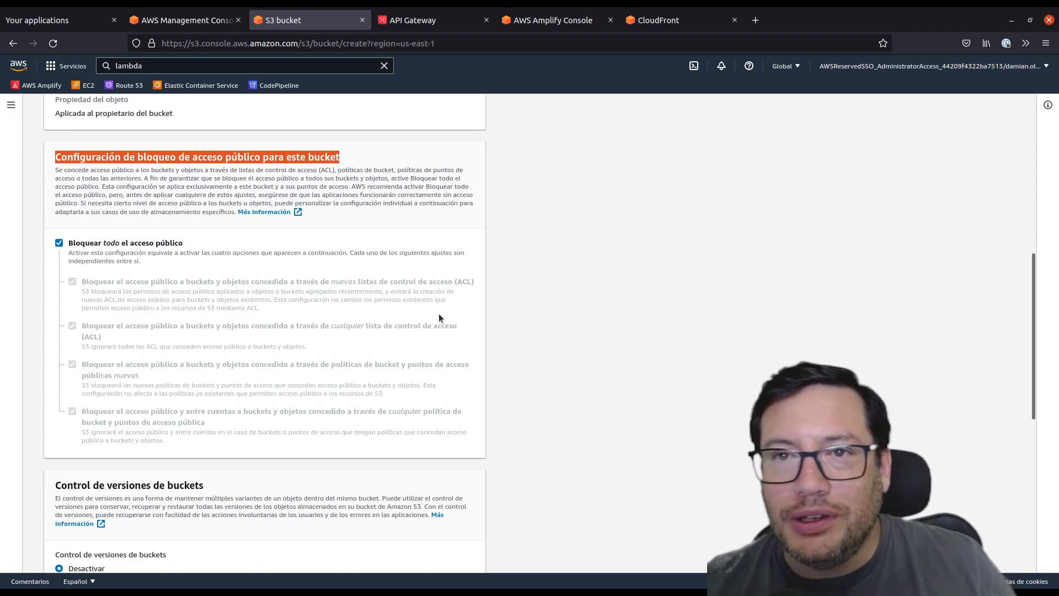
click(354, 160)
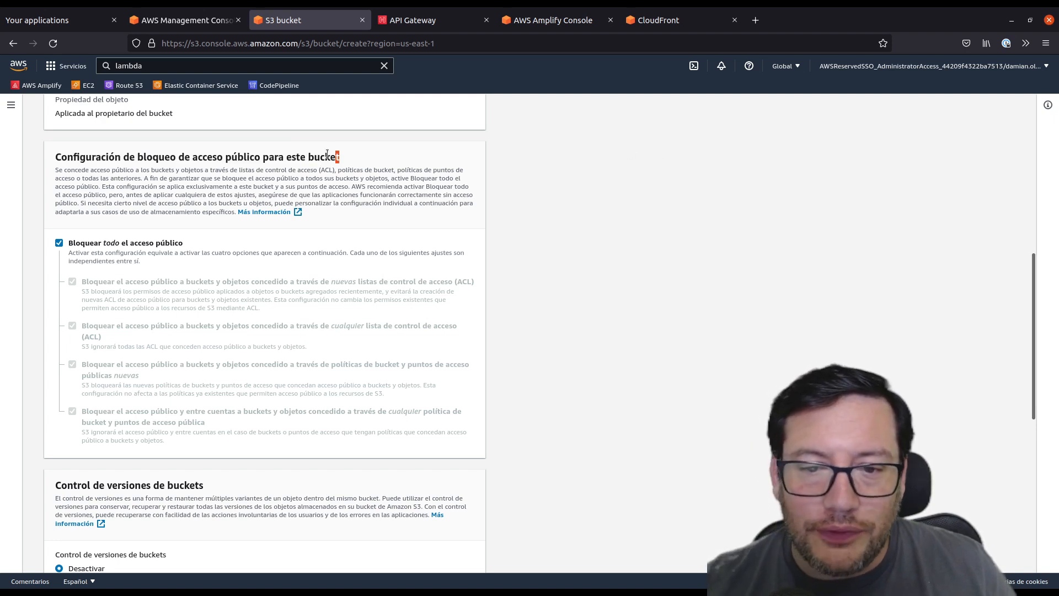
drag(337, 155, 34, 155)
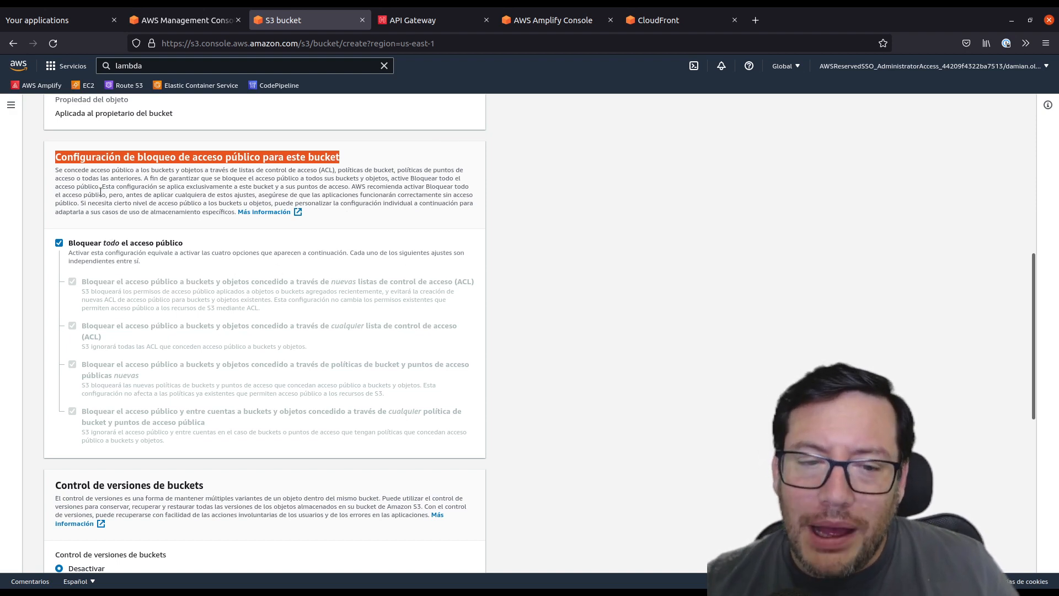
drag(57, 157, 305, 152)
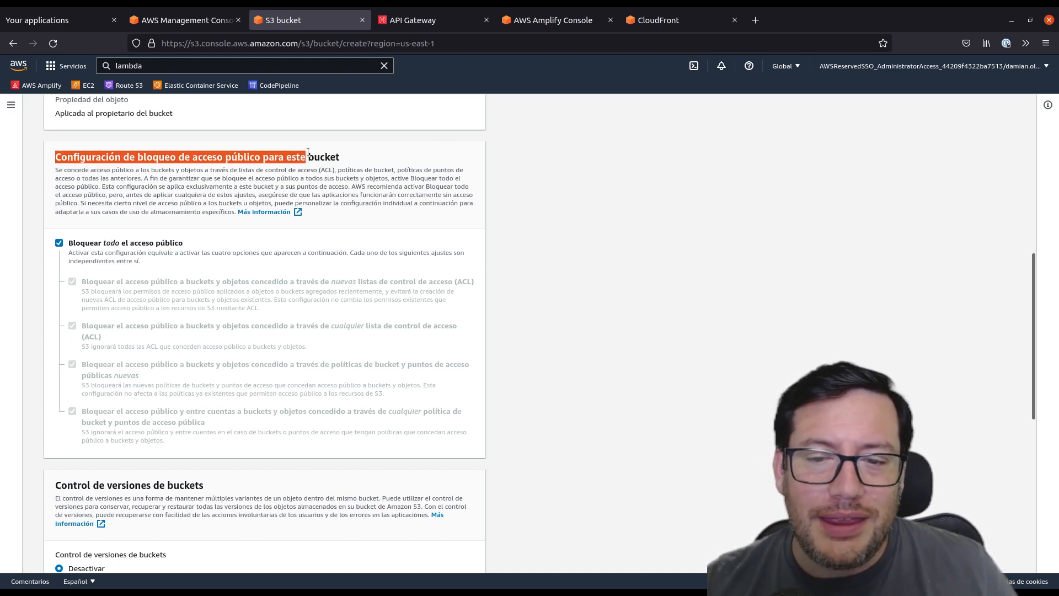
triple_click(352, 150)
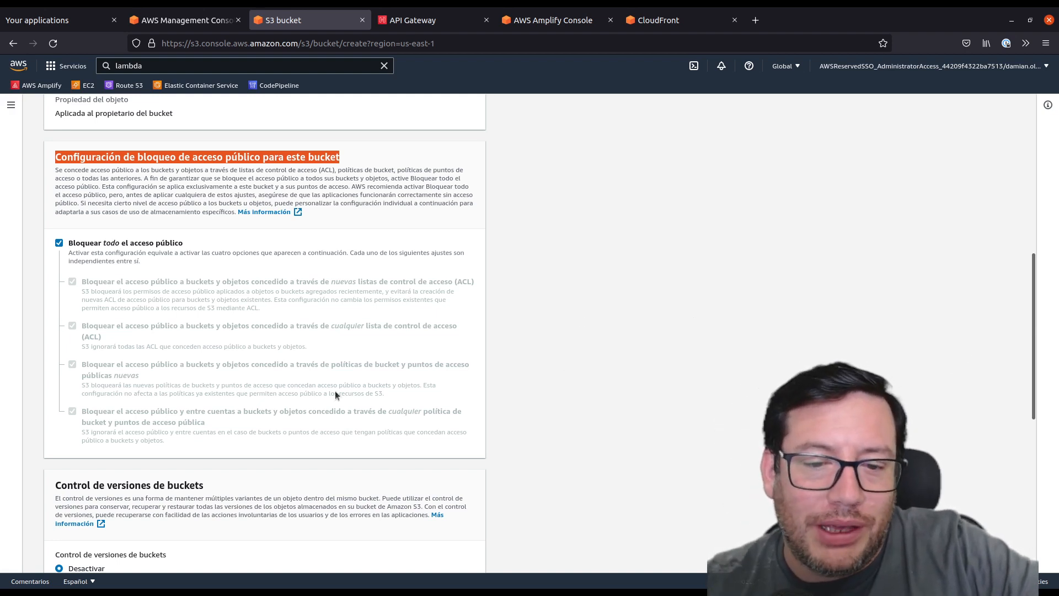
- Enable version control for the new bucket
scroll(354, 378, down, 2)
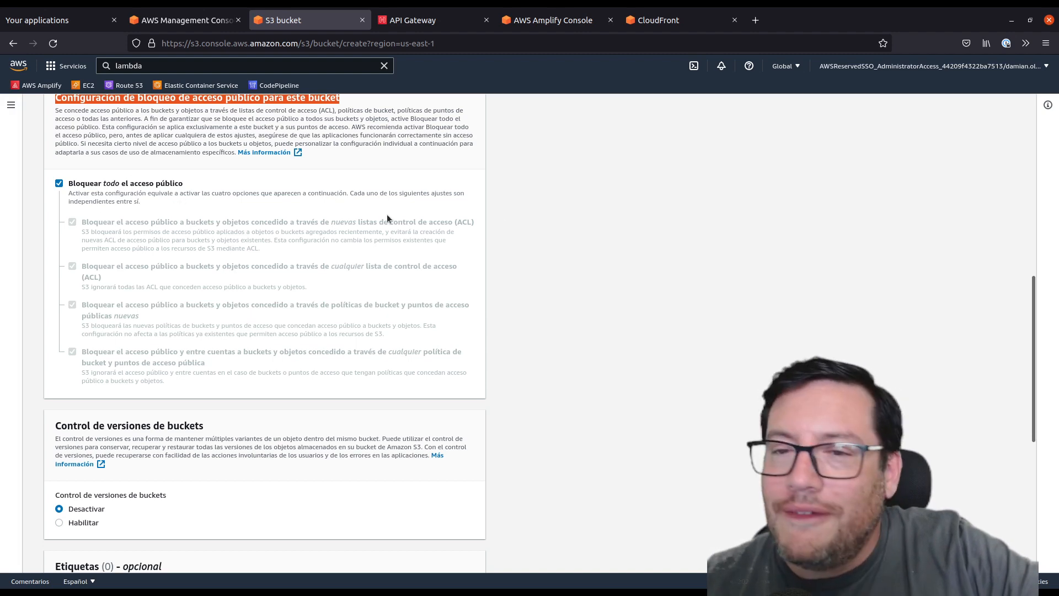
scroll(555, 396, down, 3)
scroll(730, 336, down, 2)
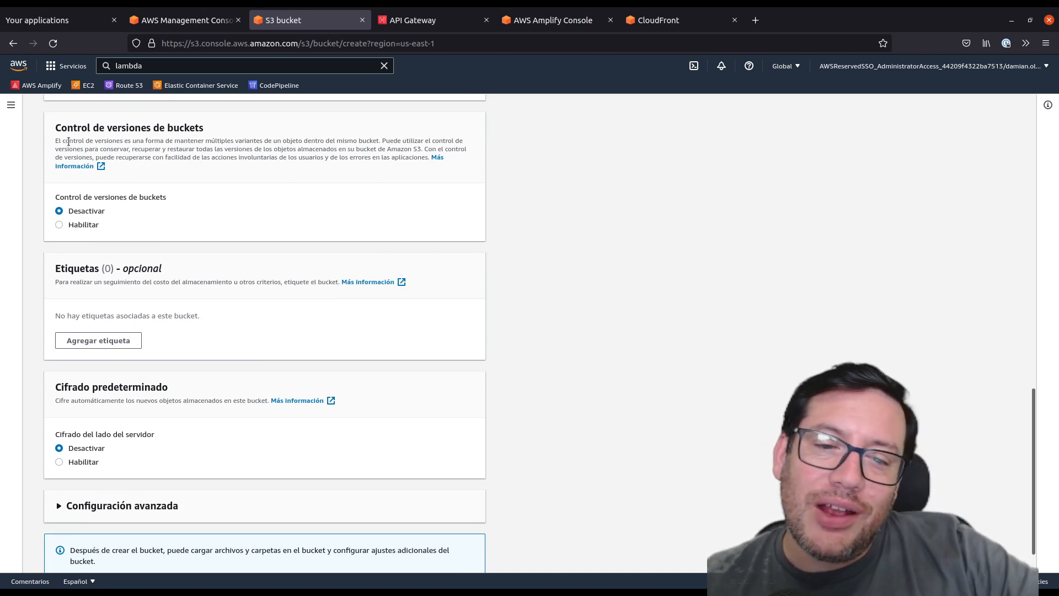
drag(67, 128, 232, 130)
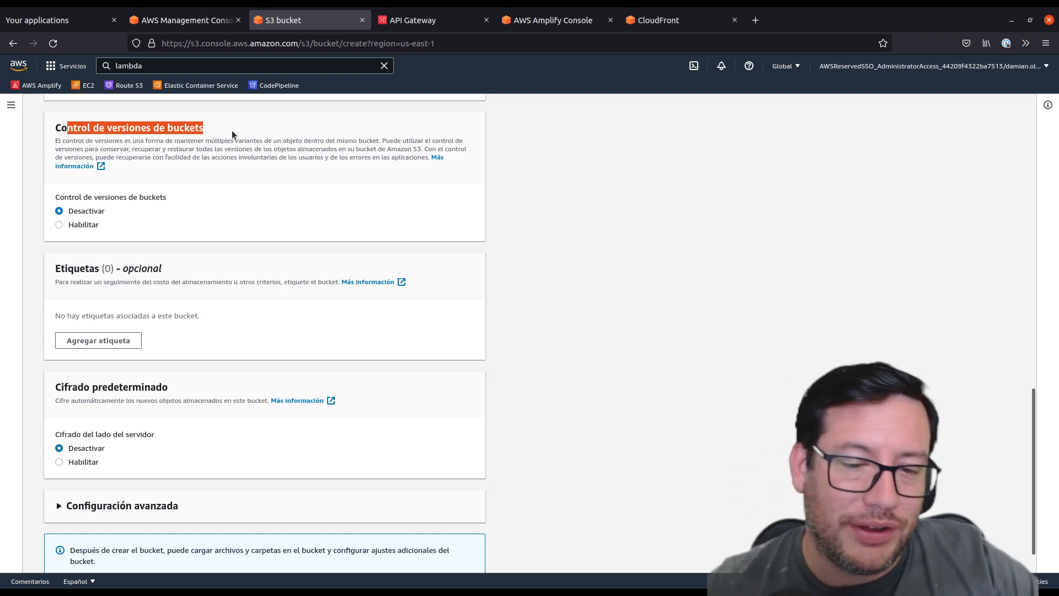
click(85, 220)
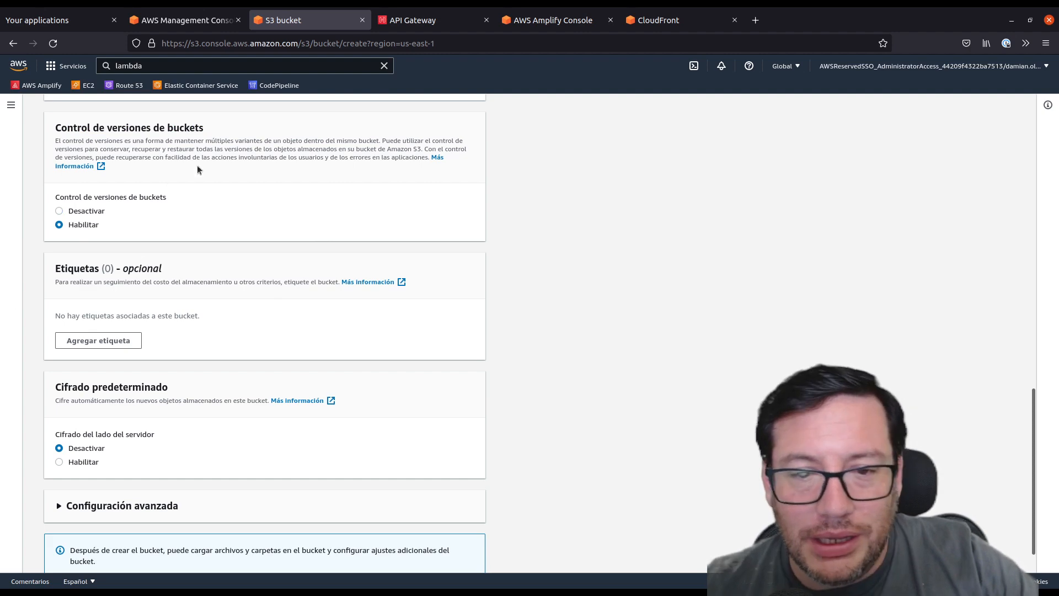
- Add a bucket tag with the key dueño and the owner's first name as its value
scroll(292, 315, down, 1)
scroll(362, 373, up, 4)
scroll(329, 352, down, 2)
scroll(328, 353, down, 2)
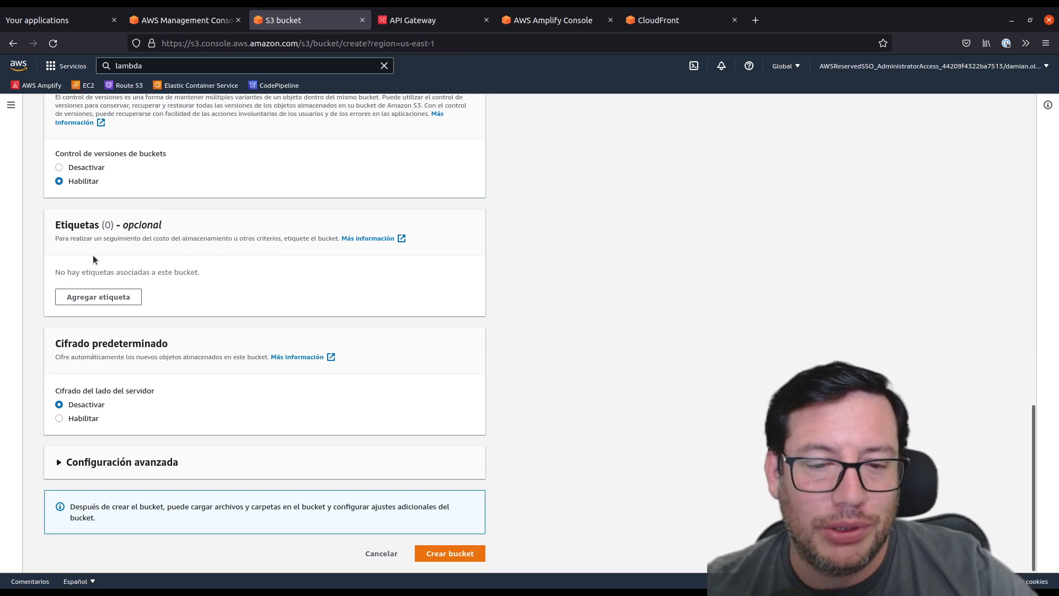
drag(55, 225, 100, 225)
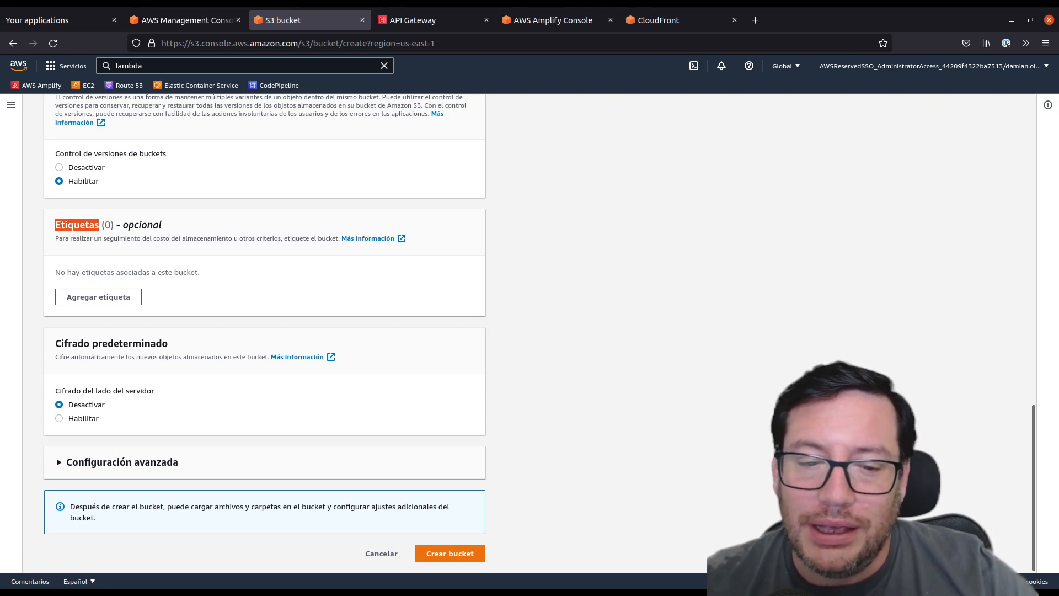
click(117, 299)
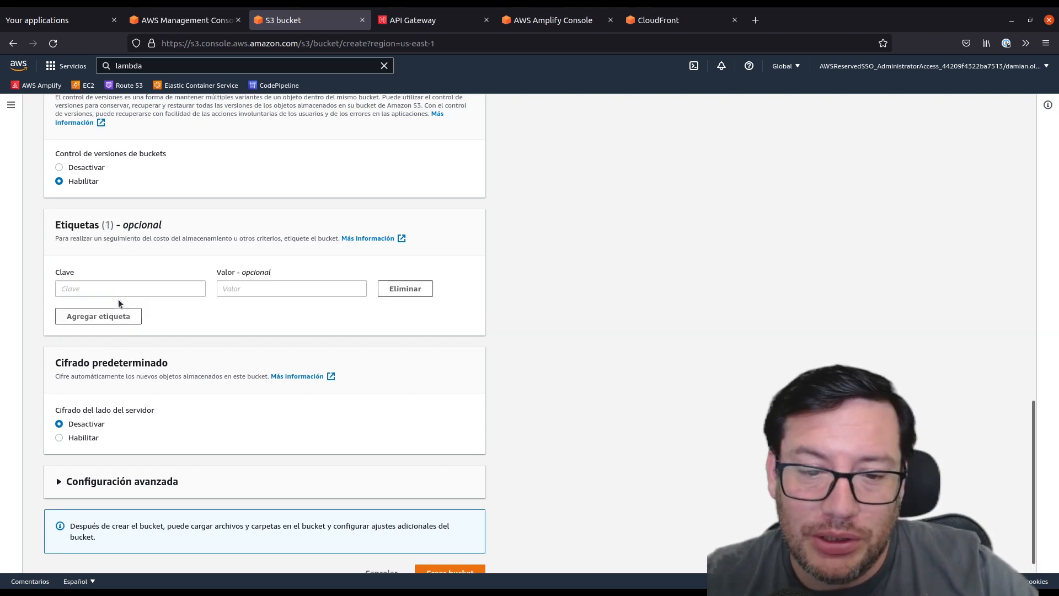
click(152, 287)
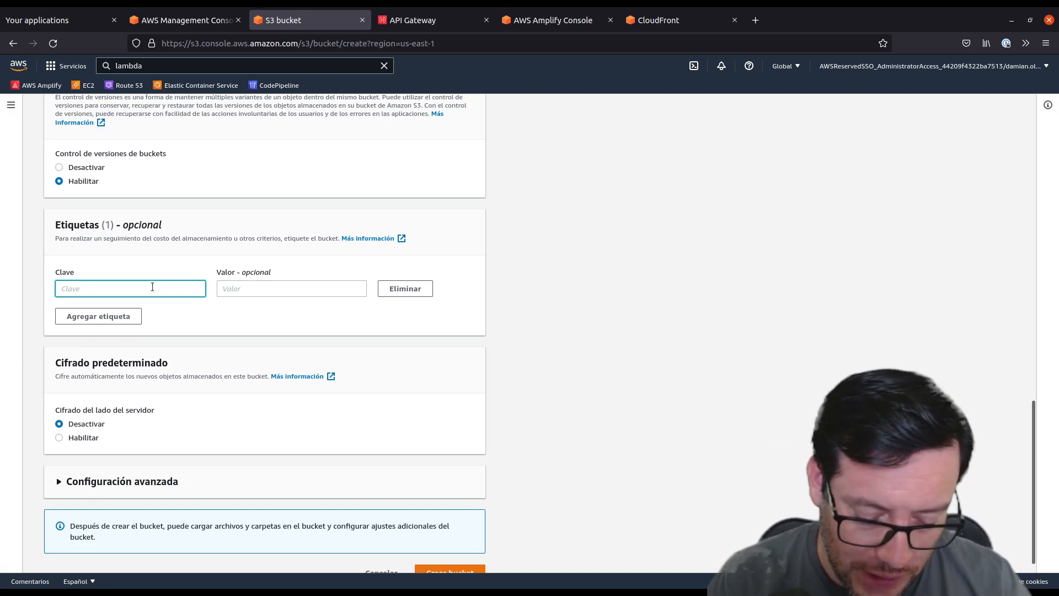
text(owner)
key(Tab)
text(damian)
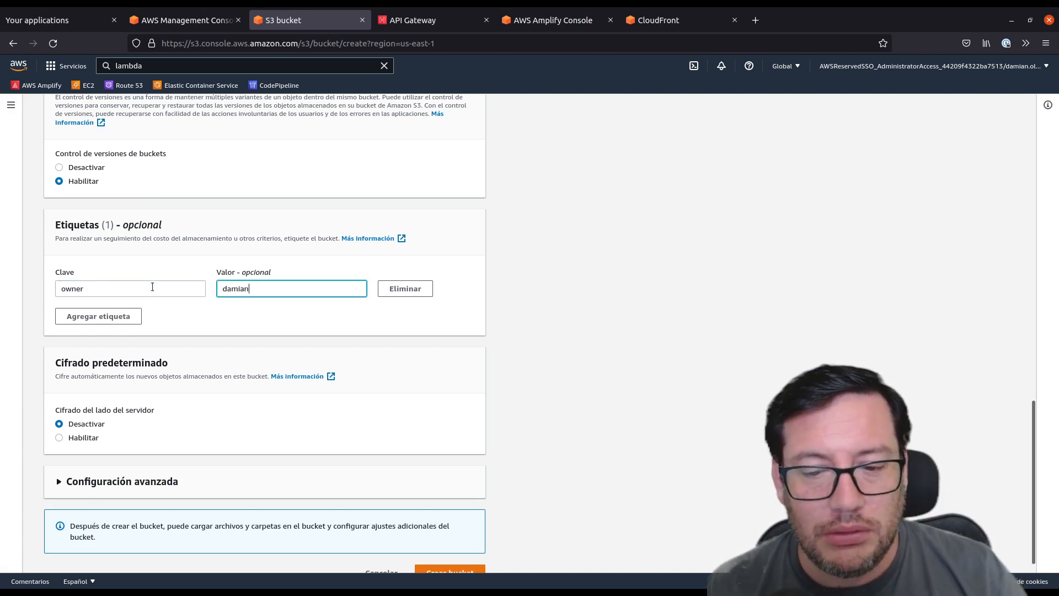
key(shift+Tab)
text(dueño)
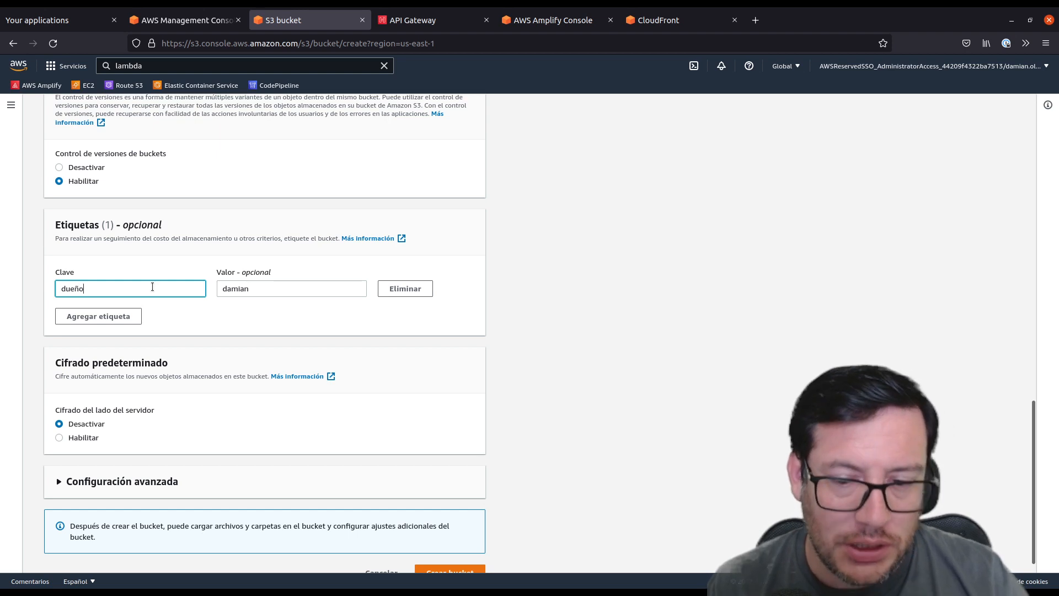
- Add a second bucket tag with the key proyecto and the value aws101
key(Tab)
key(Tab)
key(Tab)
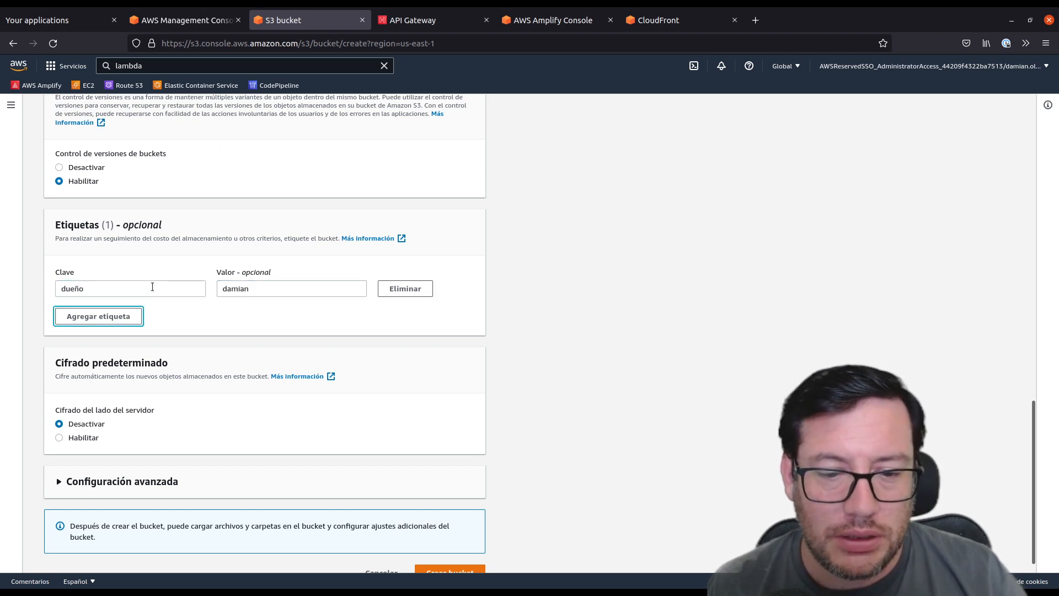
key(Return)
click(124, 316)
text(proyecto)
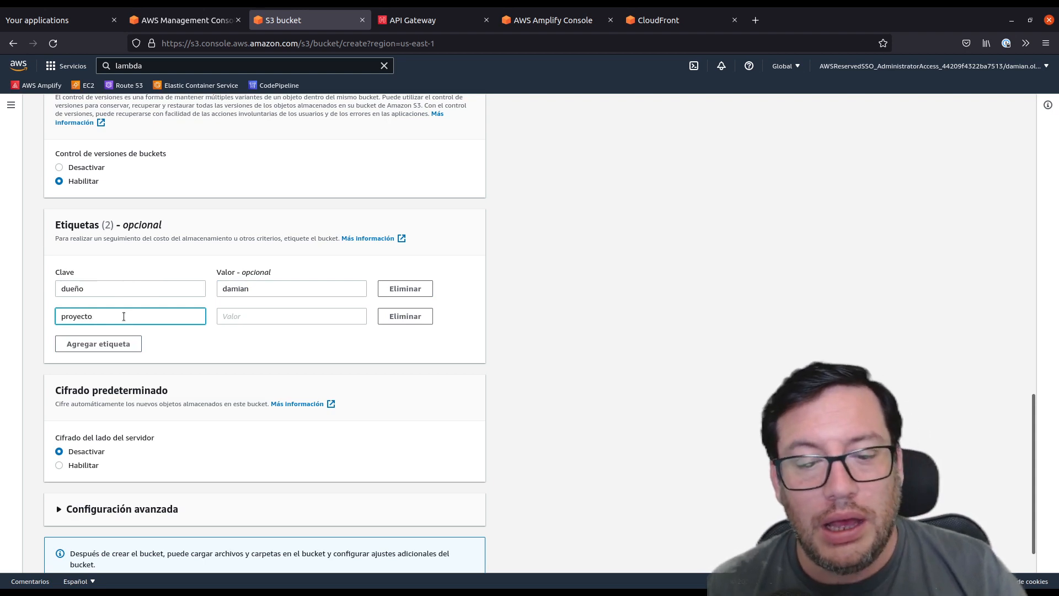
key(Tab)
text(aws1)
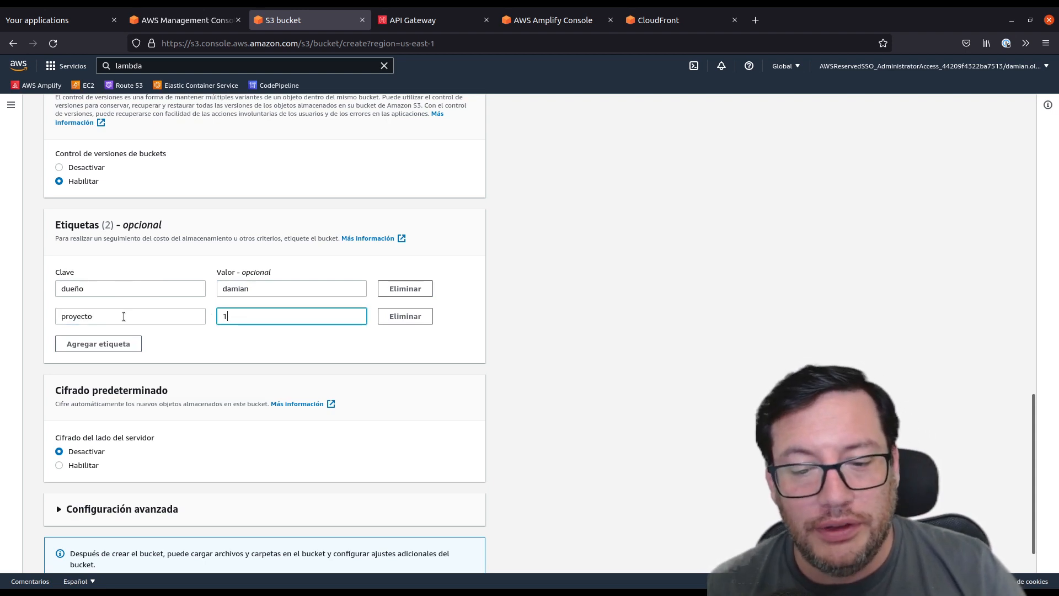
text(01)
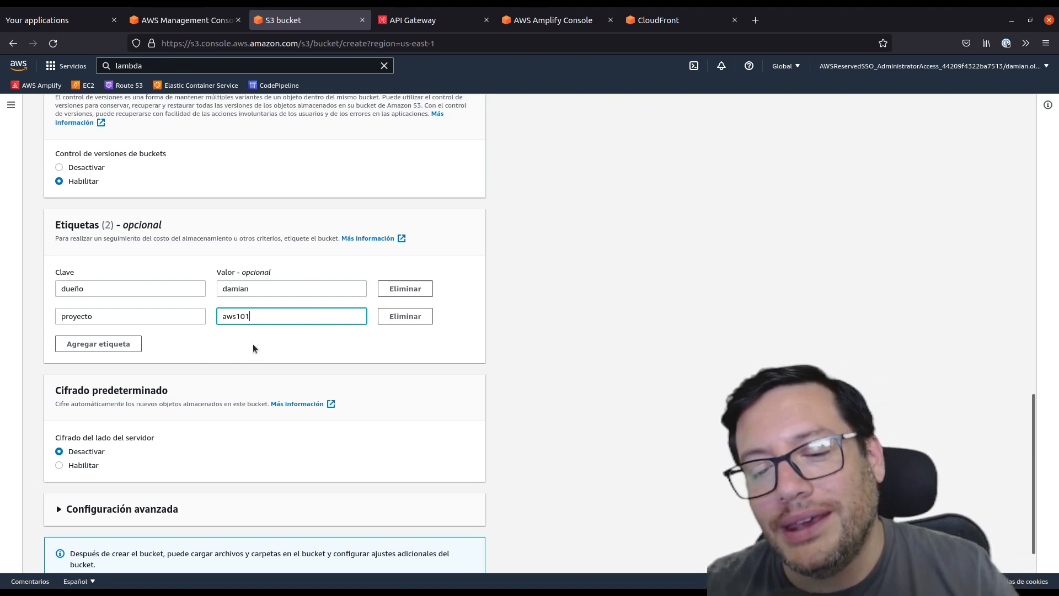
- Enable server-side encryption as the bucket's default encryption
scroll(481, 428, down, 1)
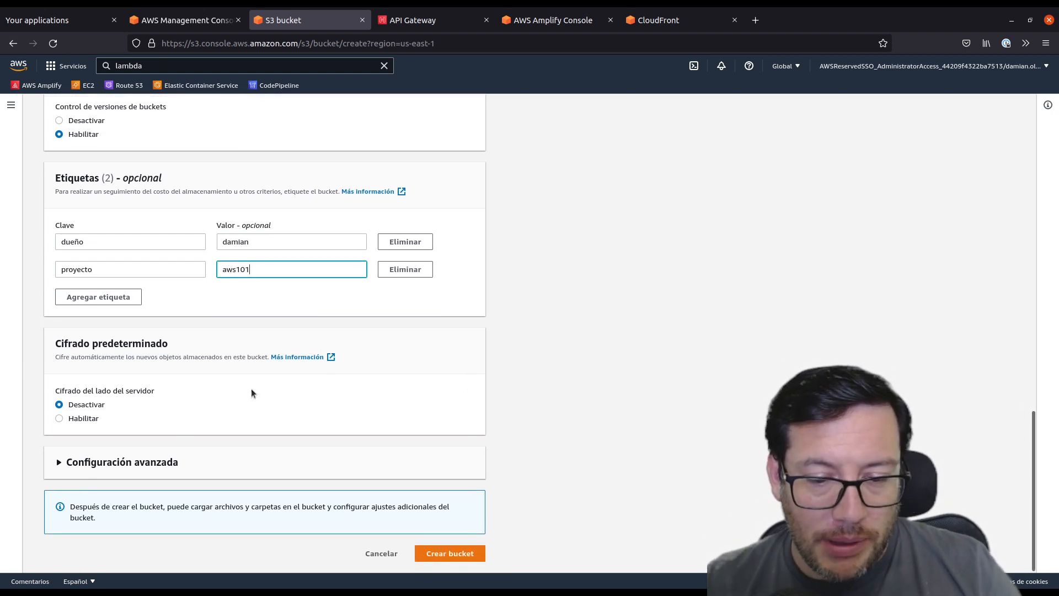
drag(55, 343, 206, 349)
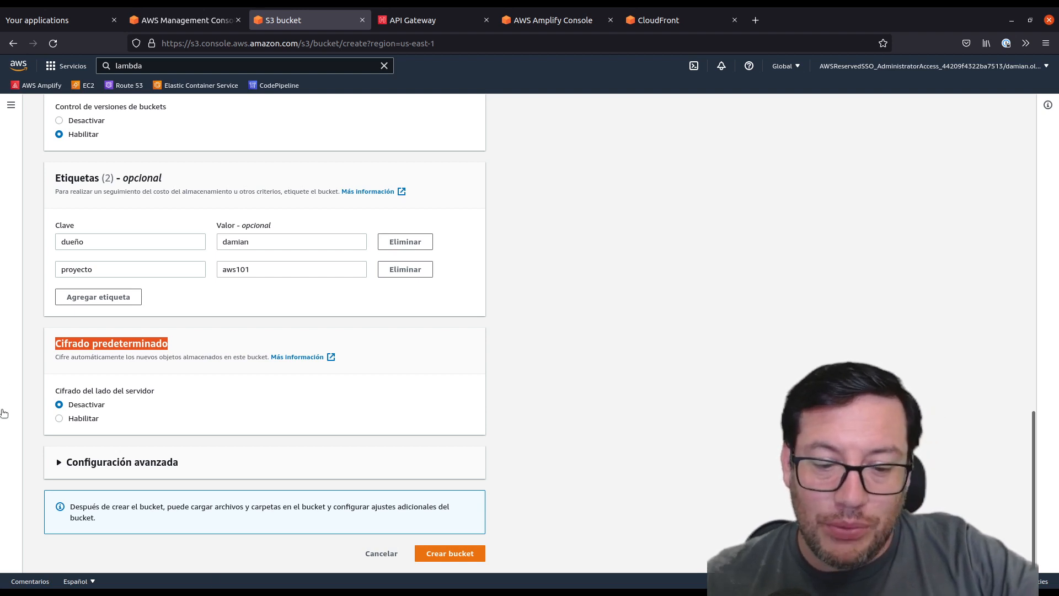
click(60, 419)
scroll(450, 400, down, 3)
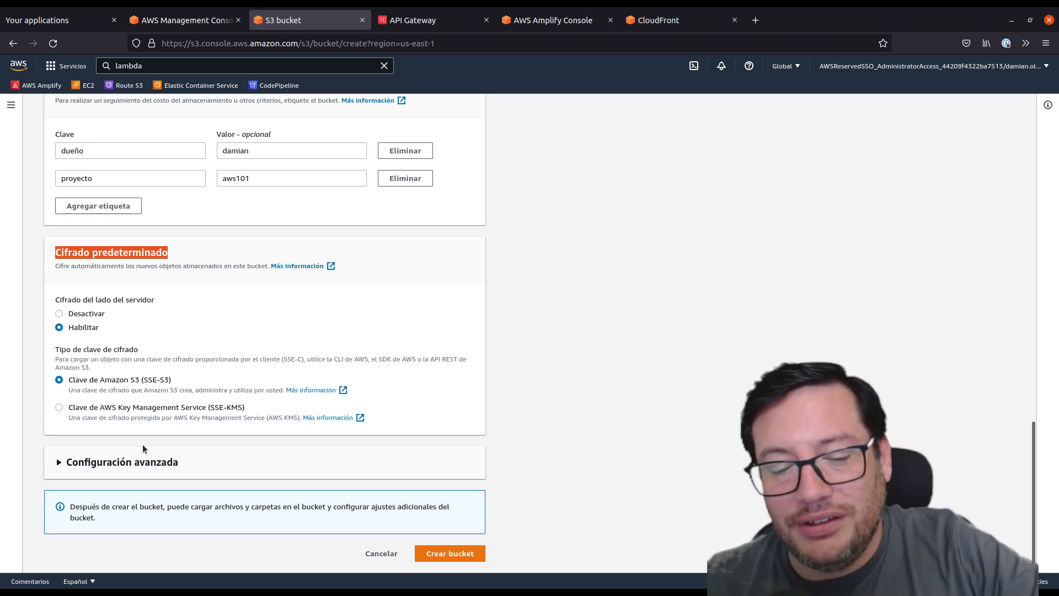
- Explore the AWS KMS key options for the default encryption and return the key type to Amazon S3 key (SSE-S3)
click(59, 408)
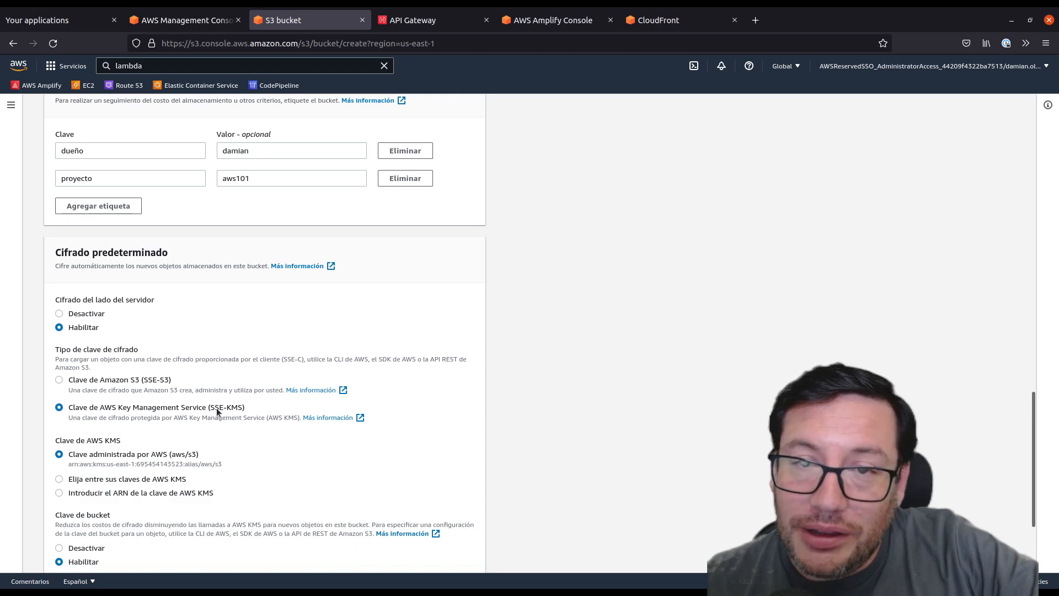
scroll(217, 411, down, 5)
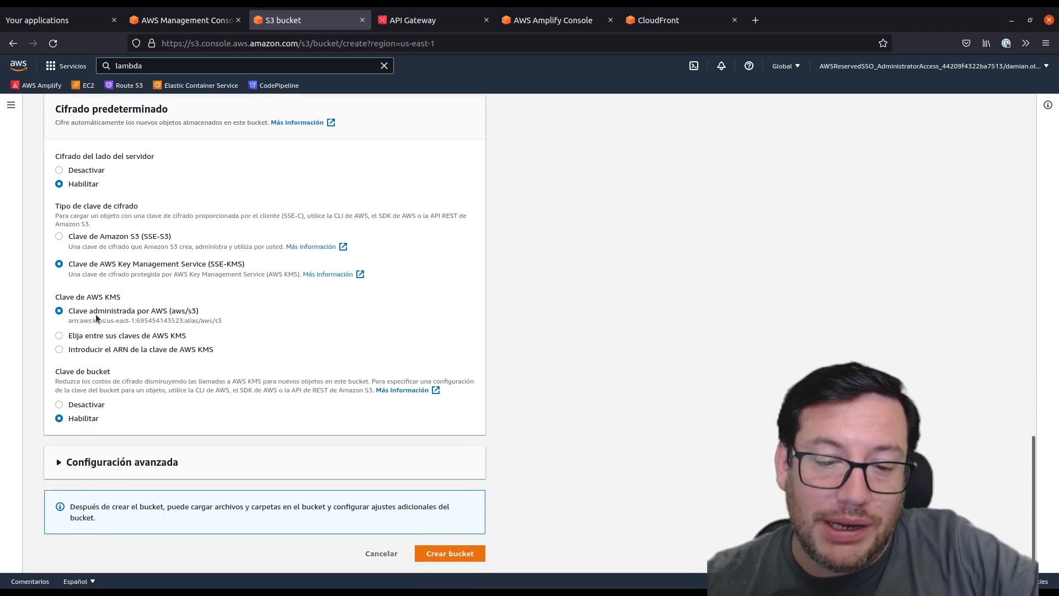
triple_click(65, 319)
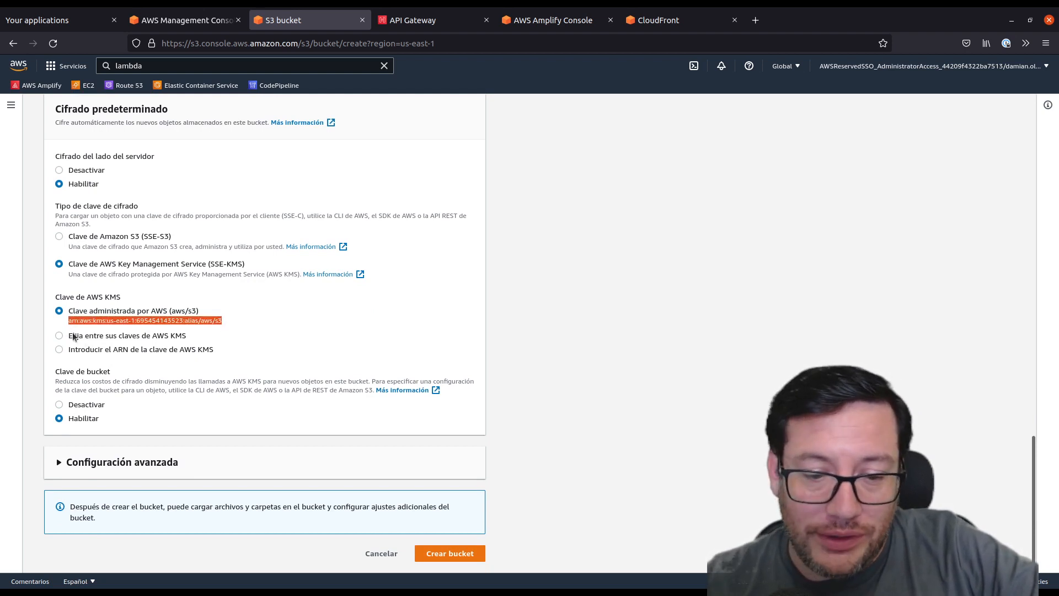
click(135, 337)
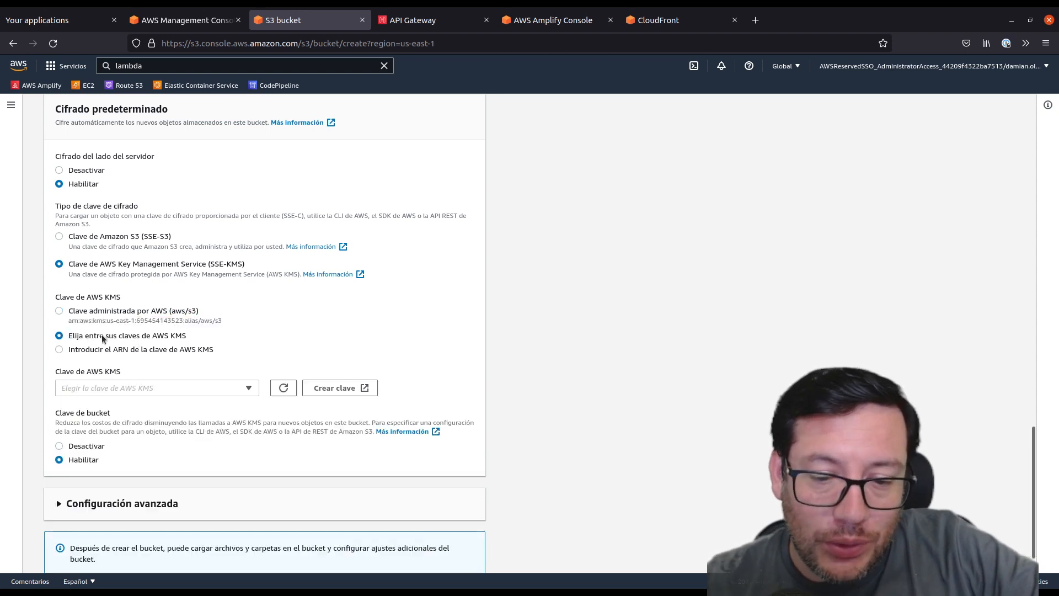
click(174, 391)
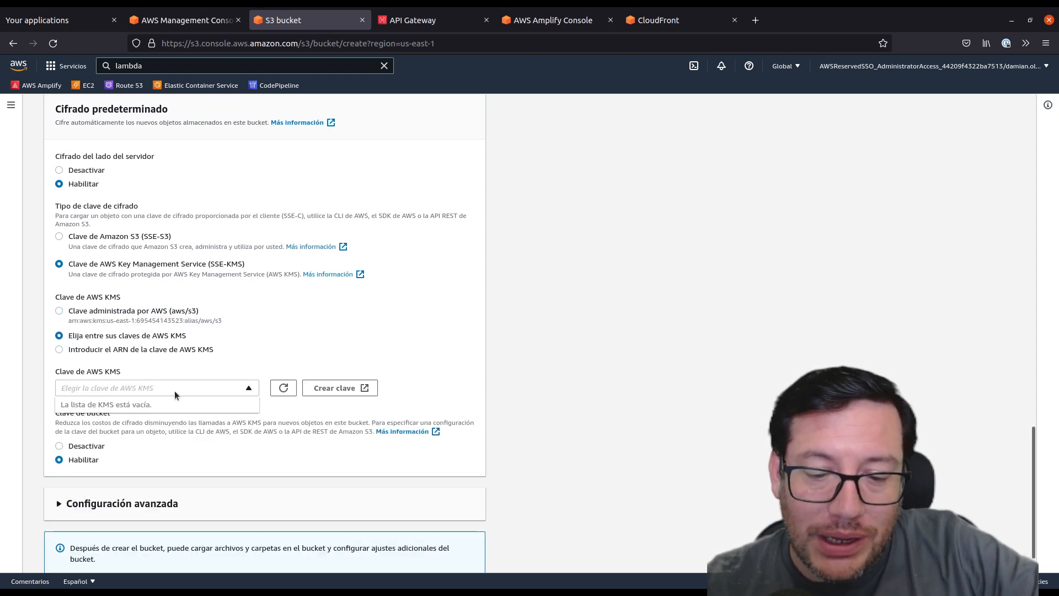
click(86, 349)
click(296, 397)
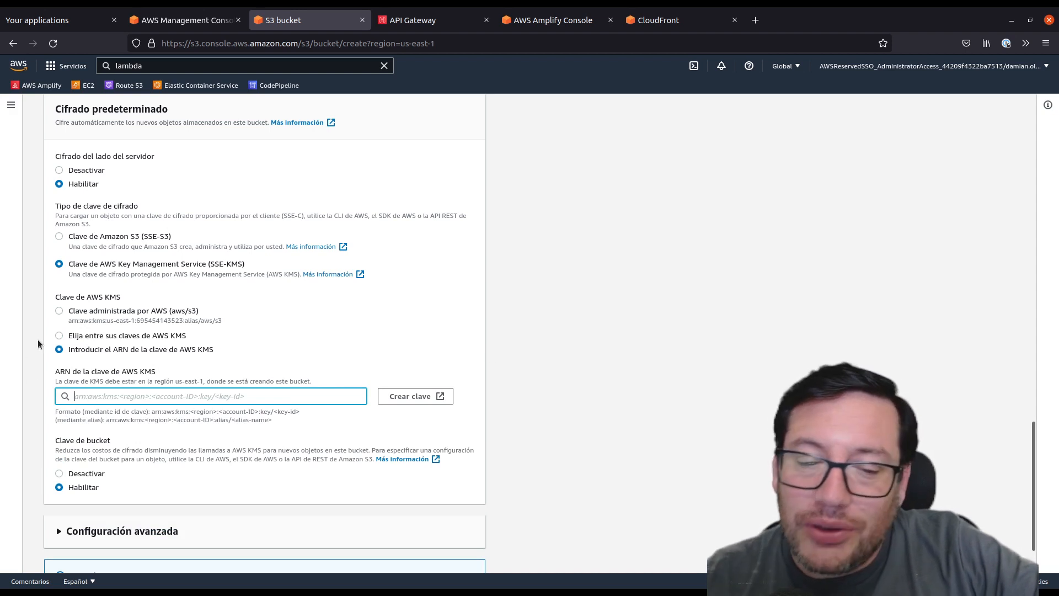
click(60, 236)
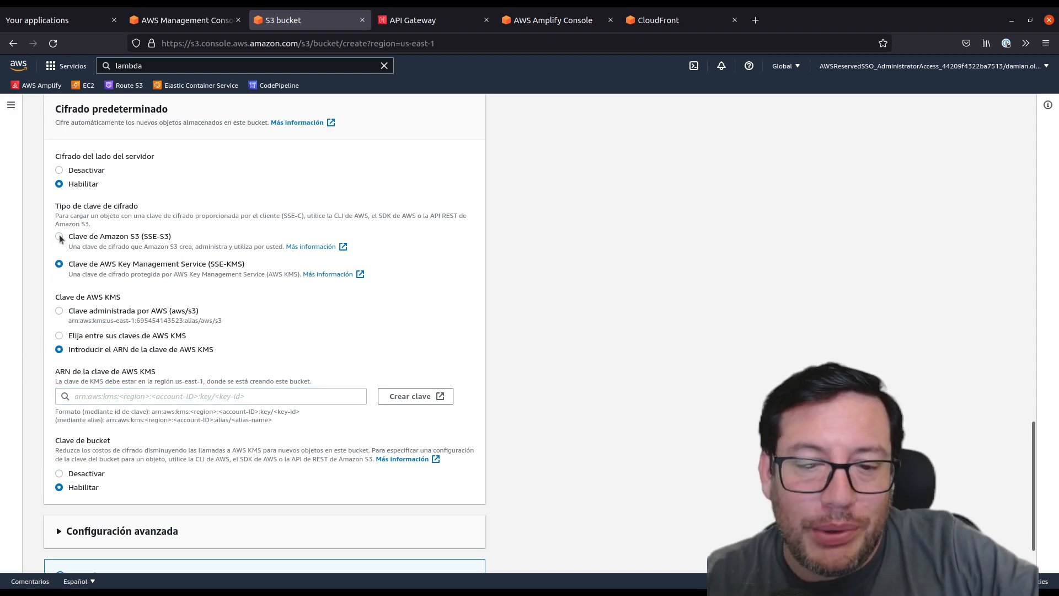
click(59, 236)
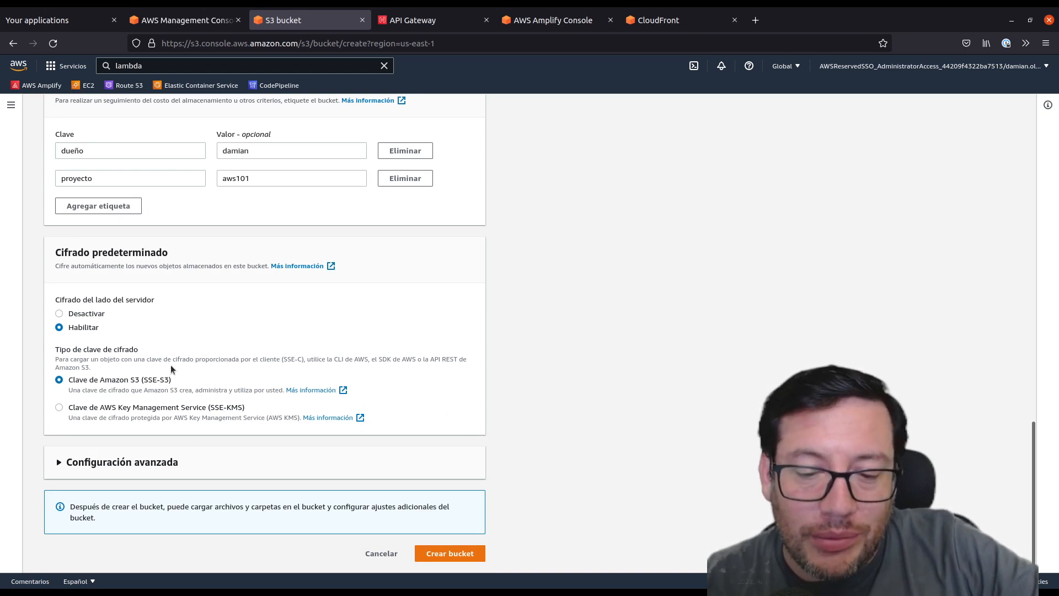
- Check the object lock setting in the advanced configuration and create the aws101-s3bucket bucket
click(58, 466)
scroll(59, 464, down, 3)
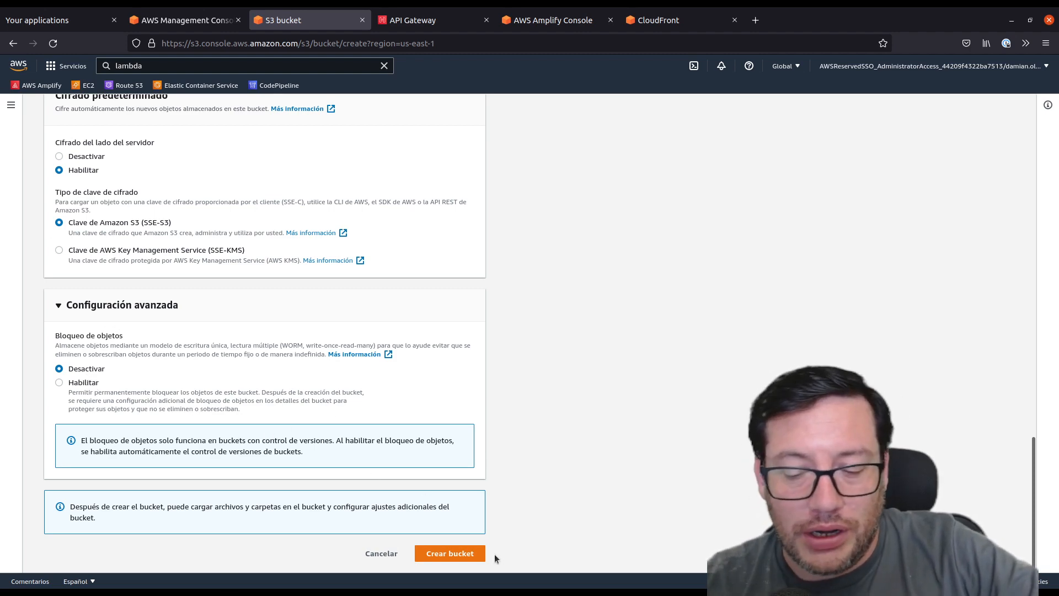
click(450, 553)
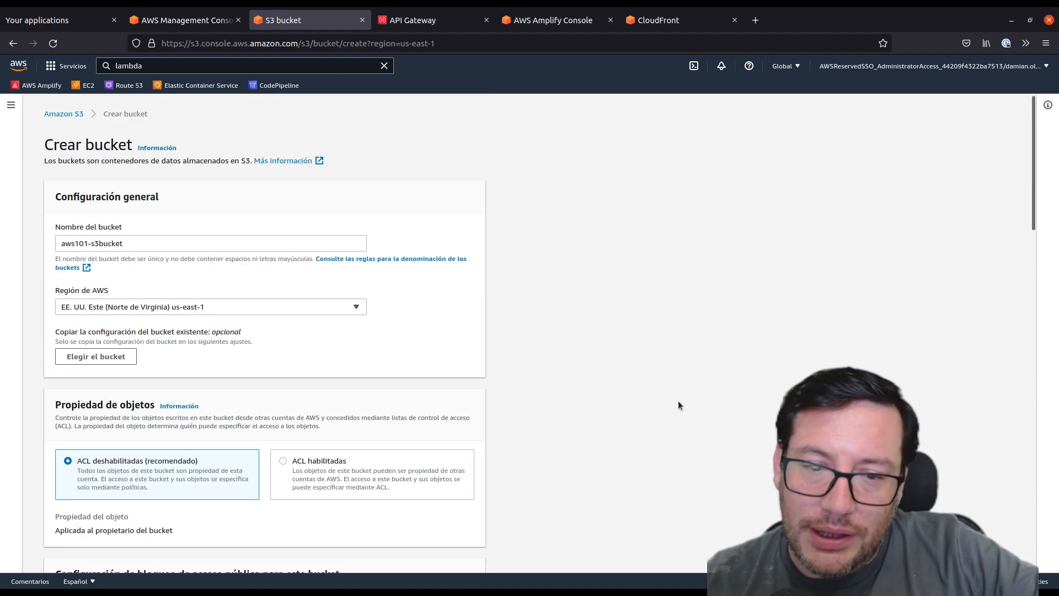
scroll(679, 402, down, 20)
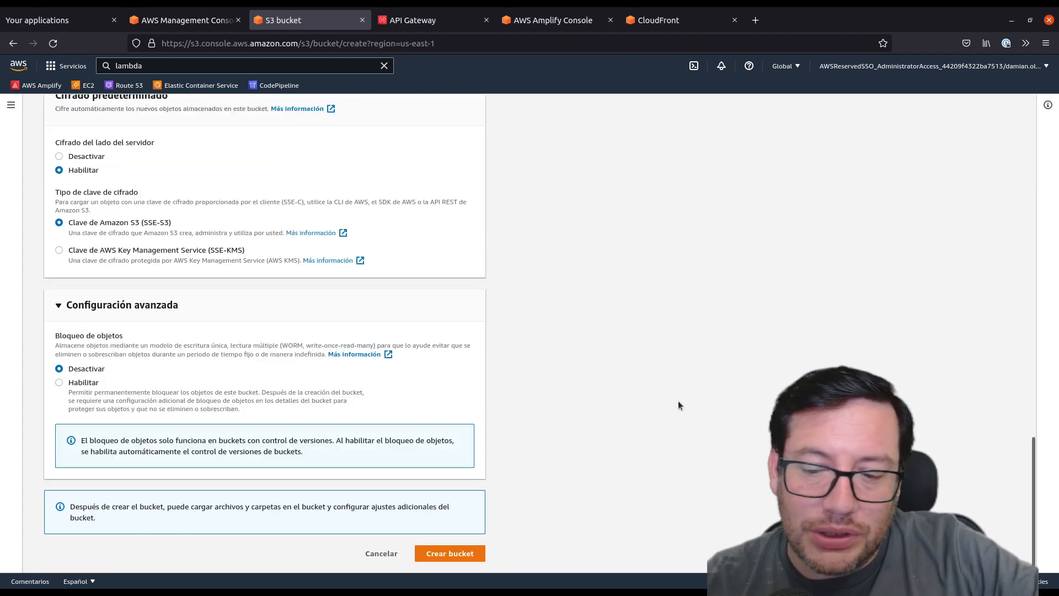
click(462, 557)
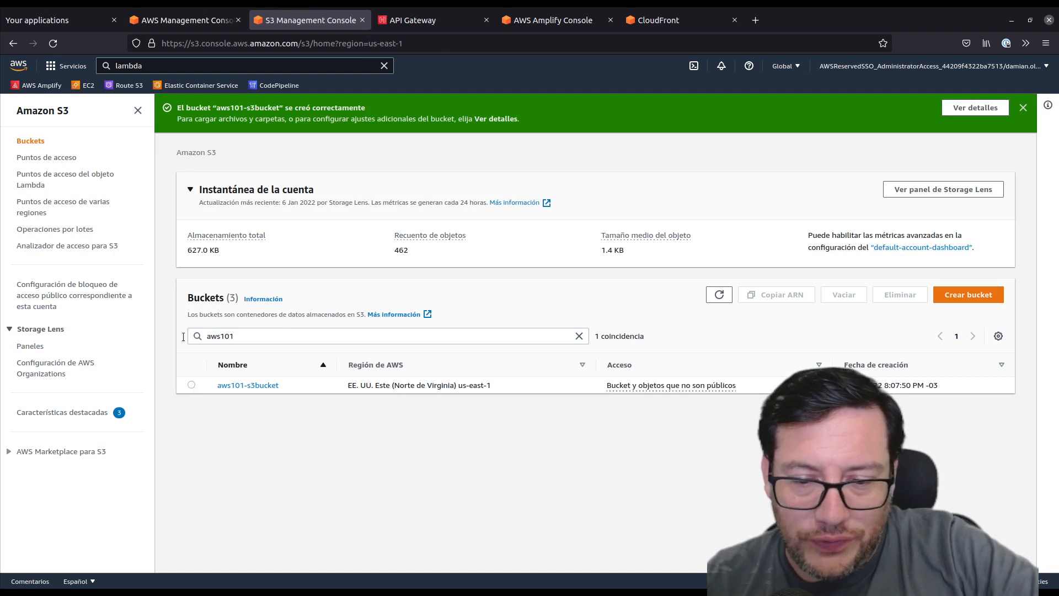
- Open the new aws101-s3bucket bucket from the bucket list and show its properties
click(244, 340)
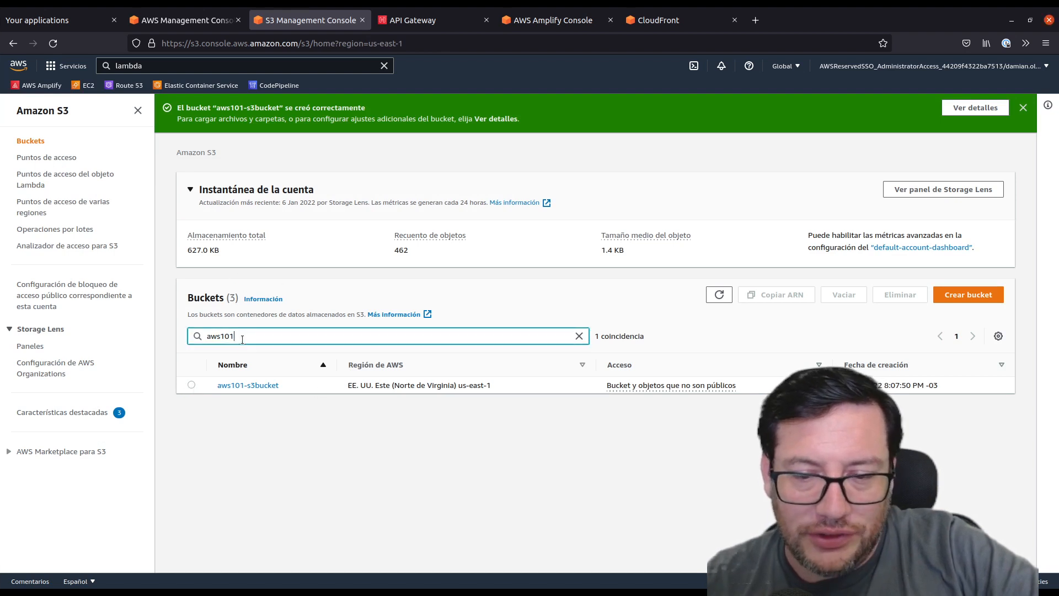
click(232, 385)
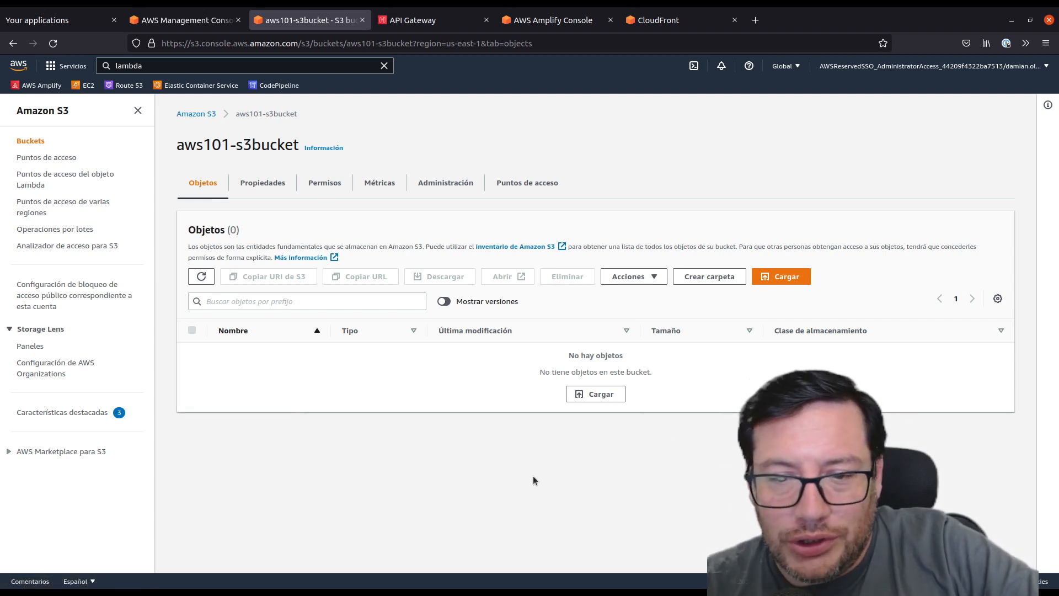
click(260, 181)
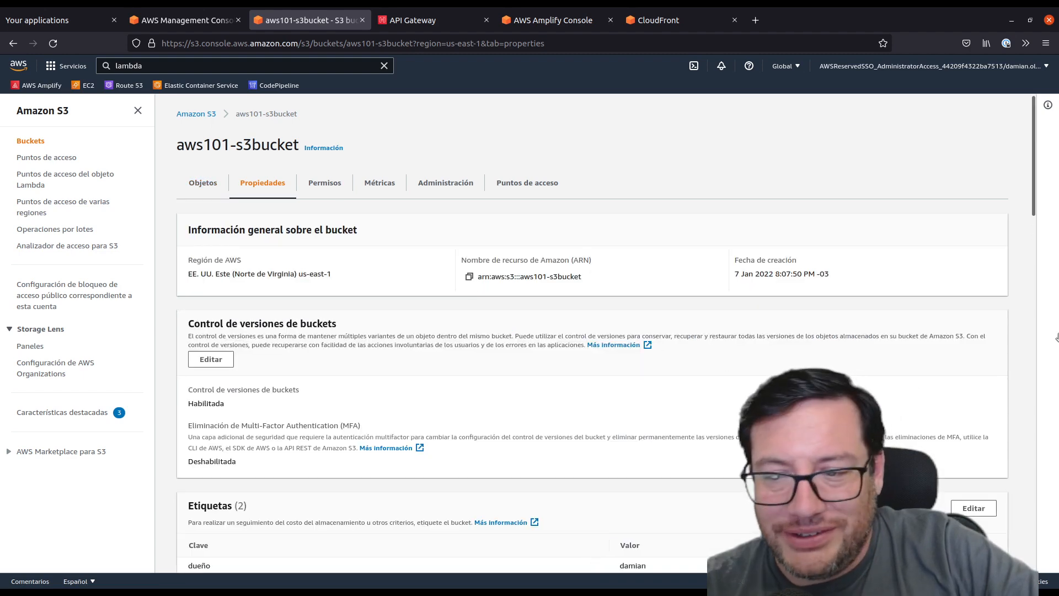
- Examine the bucket's versioning, tags, default encryption, intelligent tiering, access logging, CloudTrail, event notification and transfer acceleration properties
scroll(395, 406, down, 3)
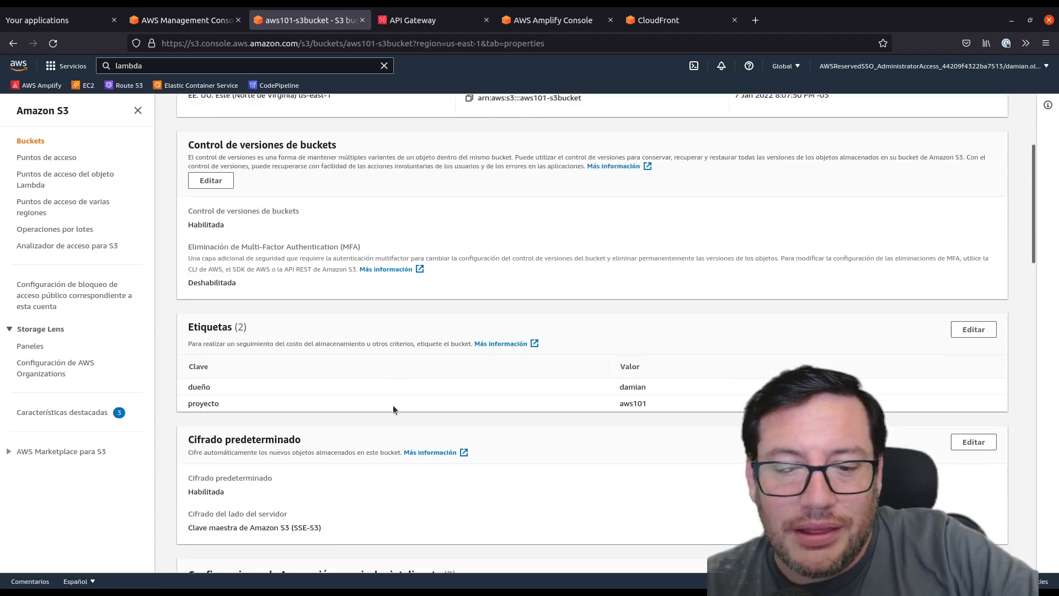
scroll(172, 339, up, 2)
drag(193, 267, 420, 267)
scroll(167, 382, down, 3)
scroll(220, 389, down, 4)
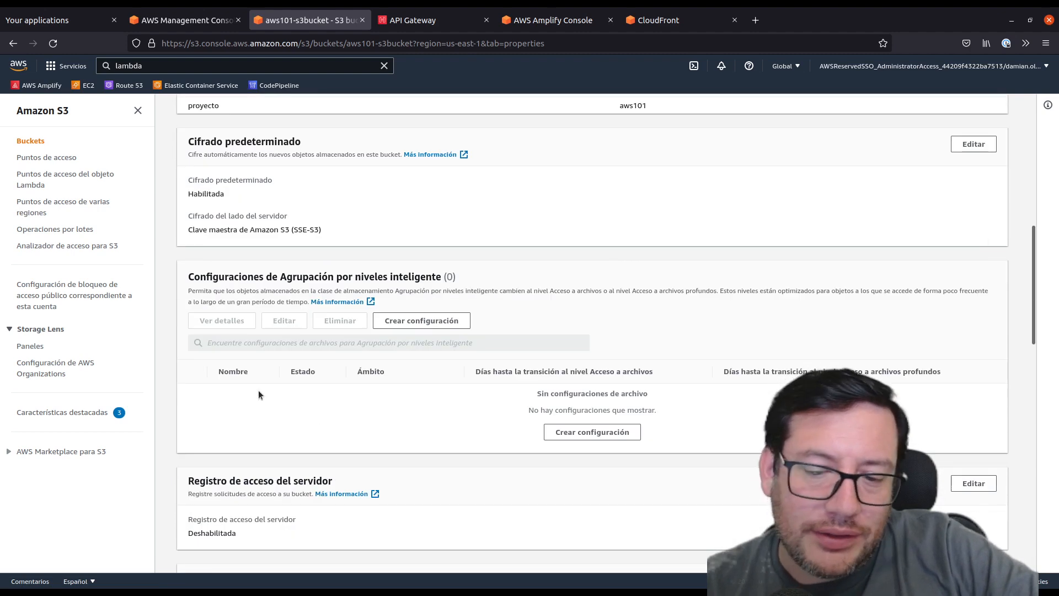
scroll(279, 292, down, 2)
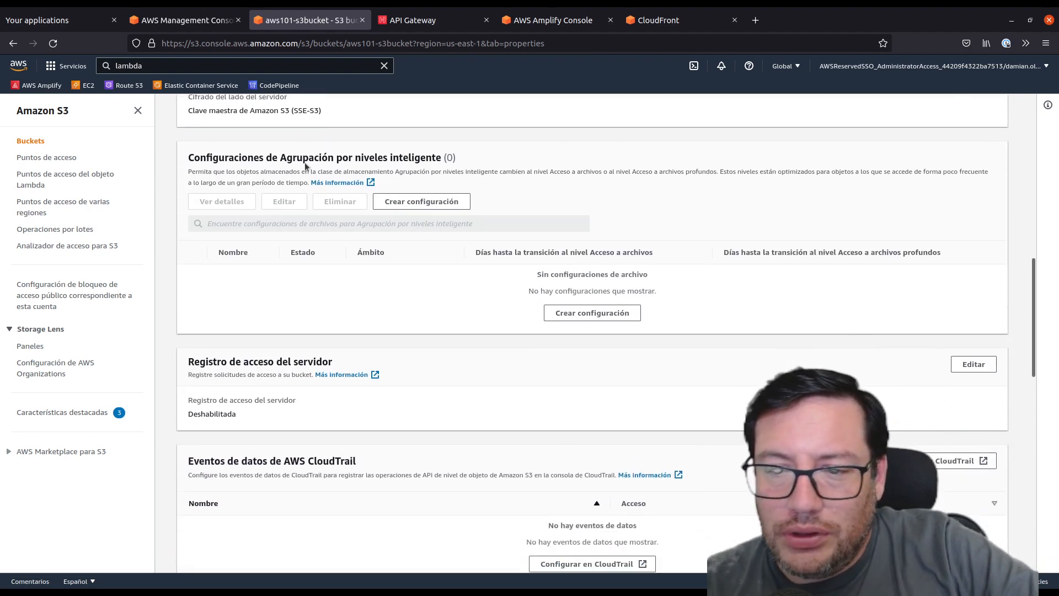
scroll(294, 297, down, 3)
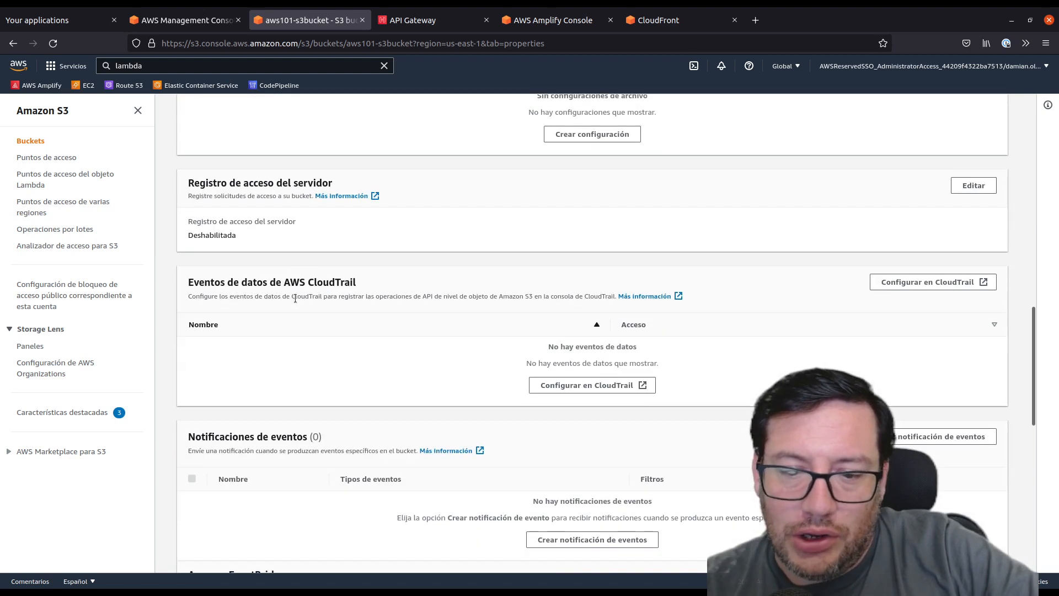
scroll(268, 272, down, 2)
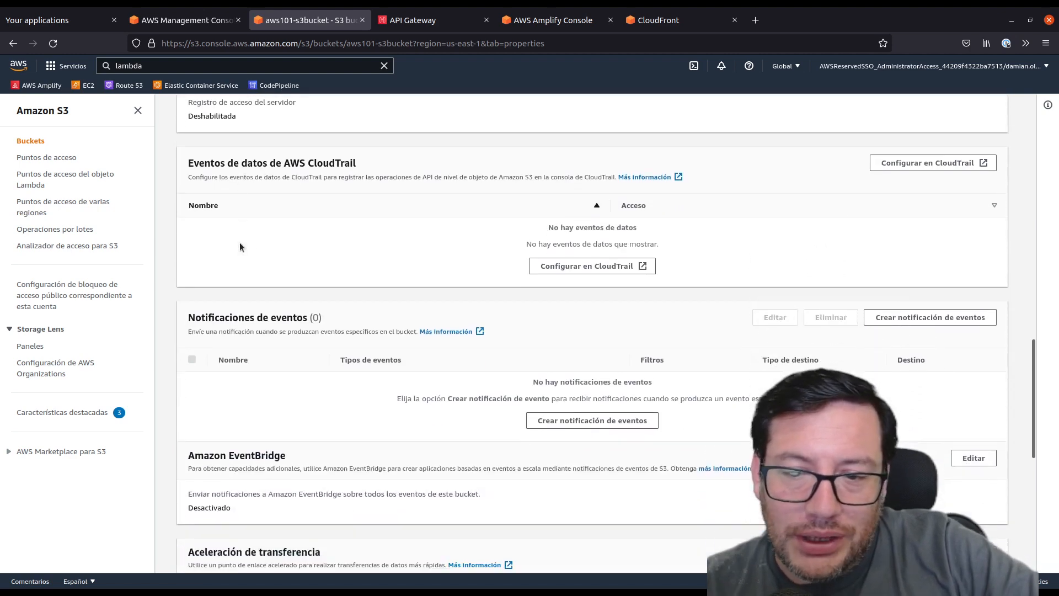
scroll(237, 227, down, 7)
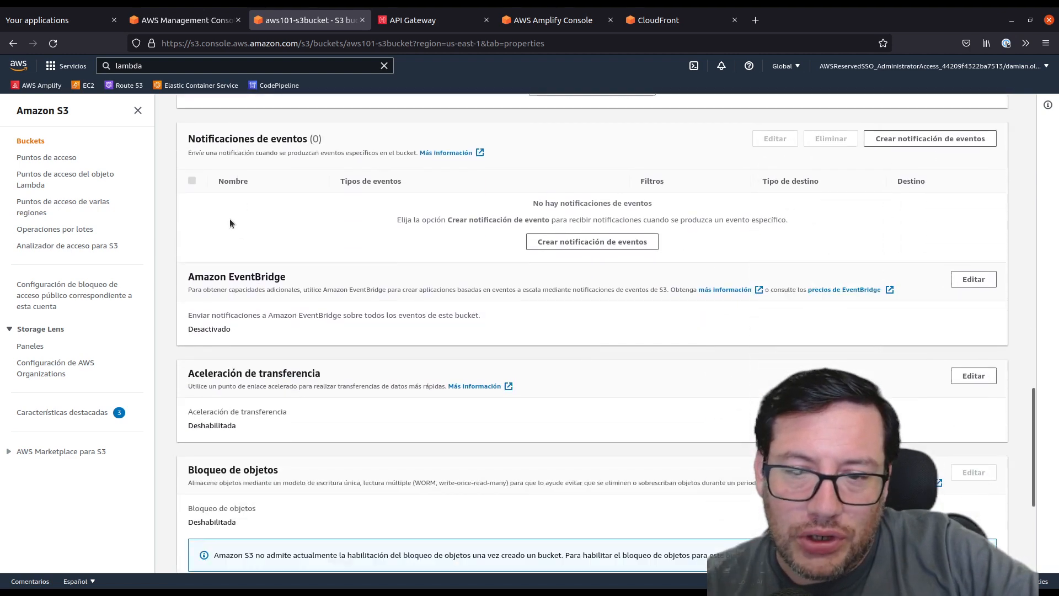
scroll(473, 324, up, 2)
scroll(474, 327, down, 2)
scroll(479, 329, up, 10)
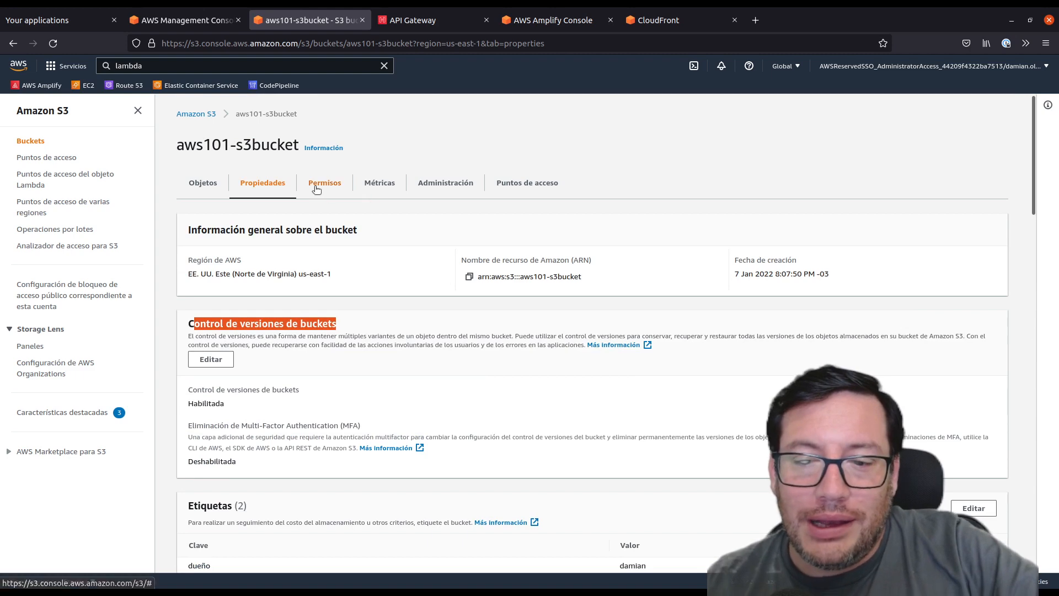
- Open the bucket's permissions and examine the public access block and the bucket policy
click(316, 187)
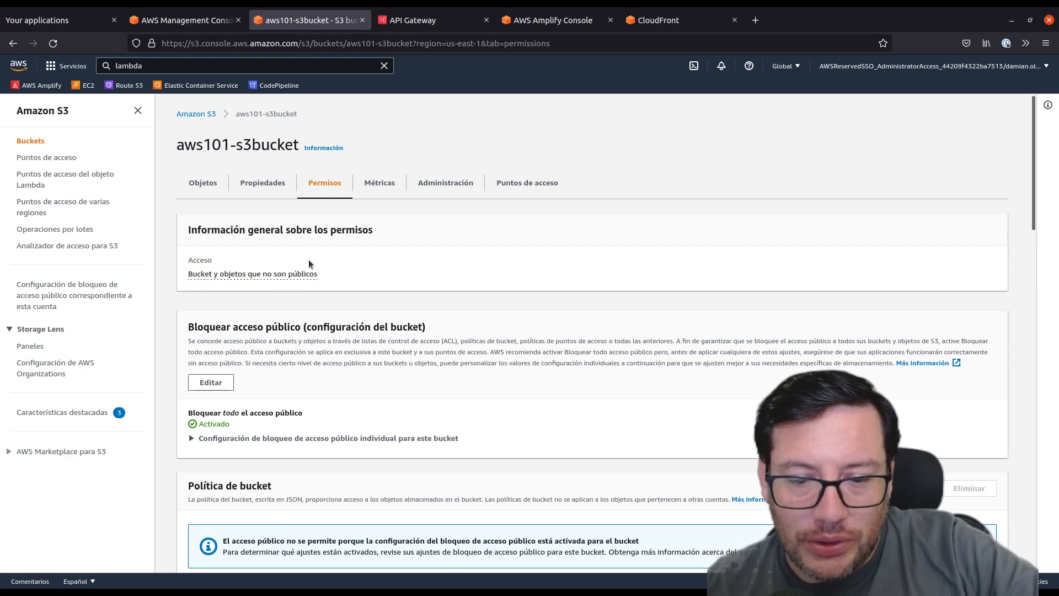
scroll(221, 279, down, 4)
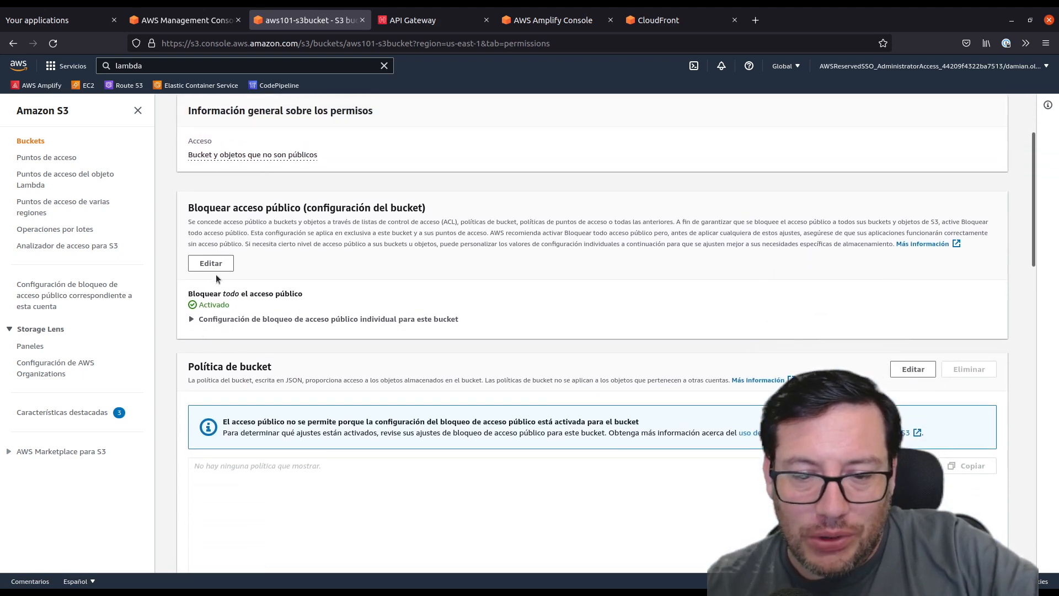
scroll(218, 346, down, 8)
click(381, 351)
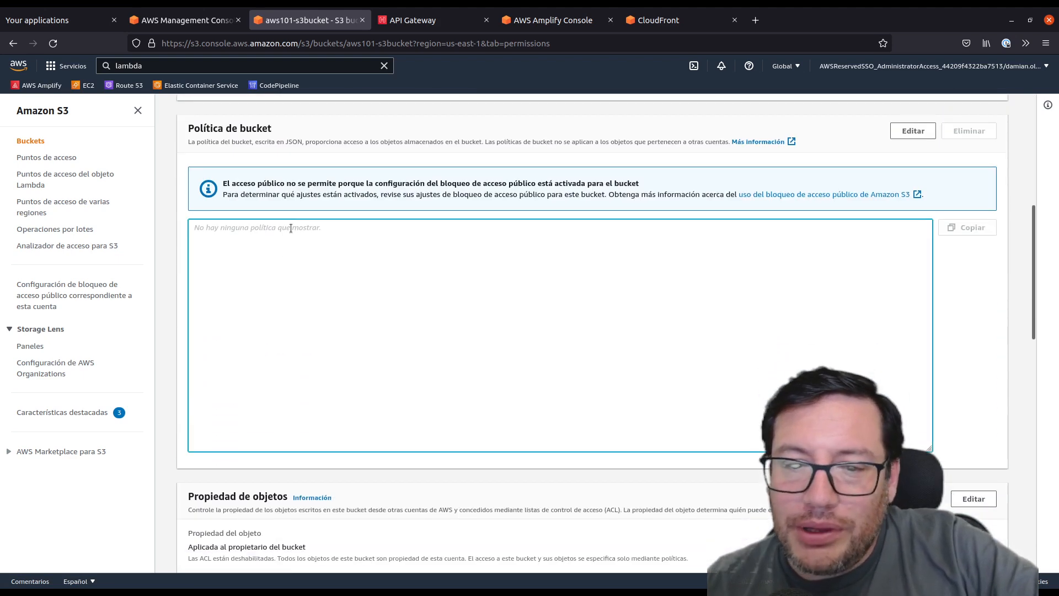
drag(193, 128, 334, 137)
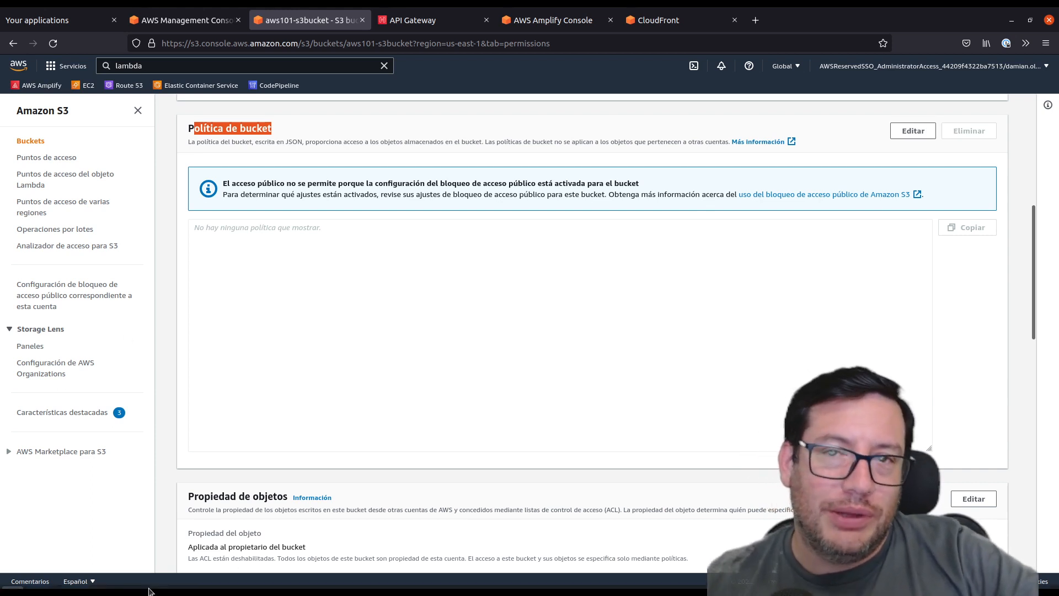
mouse_move(164, 591)
click(752, 338)
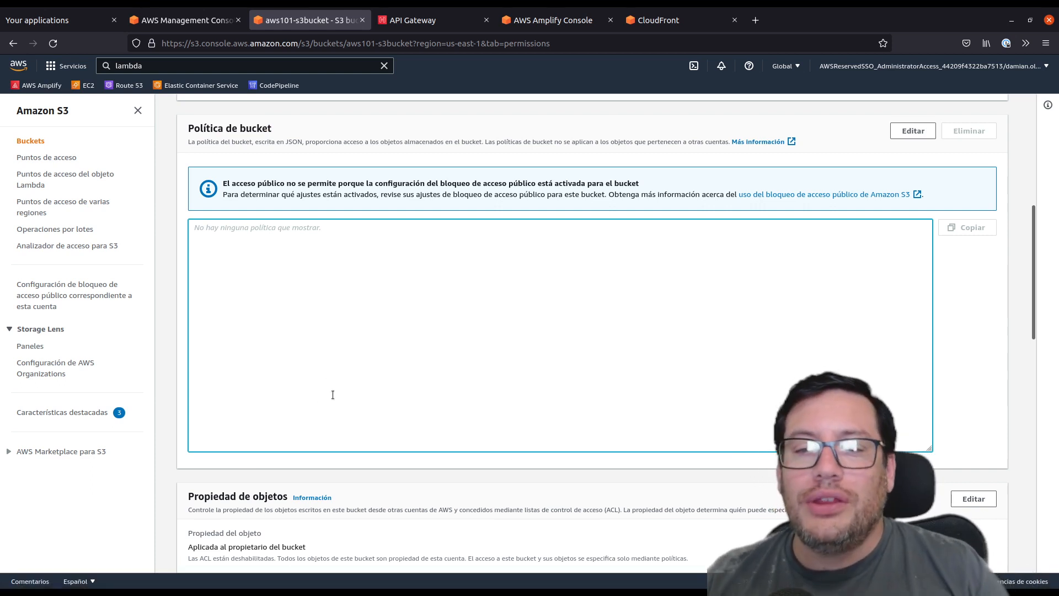
- Examine the bucket's object ownership setting and the grantees in its access control list
scroll(567, 386, down, 5)
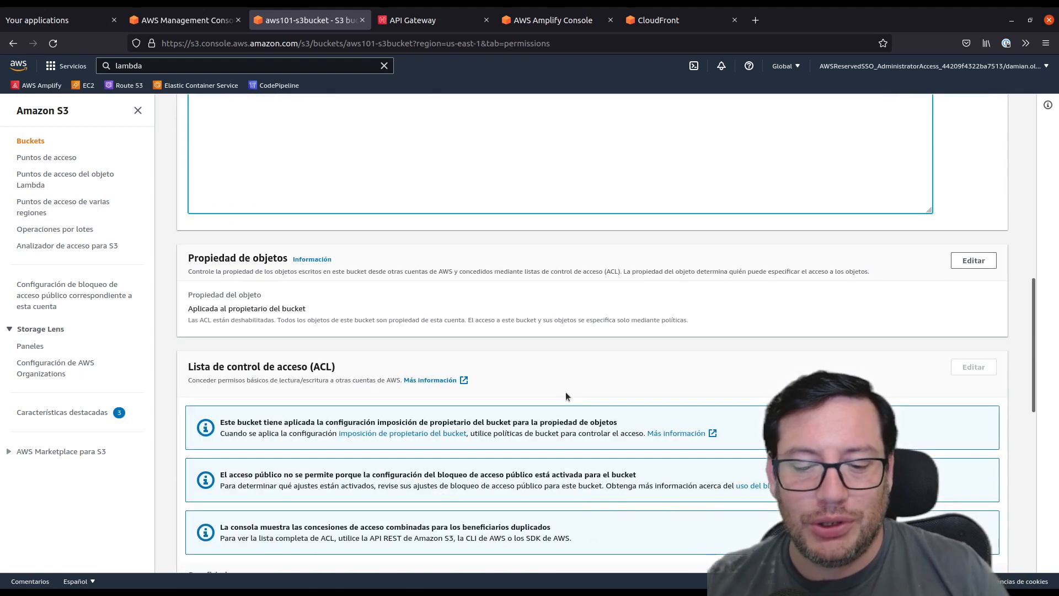
scroll(564, 284, down, 1)
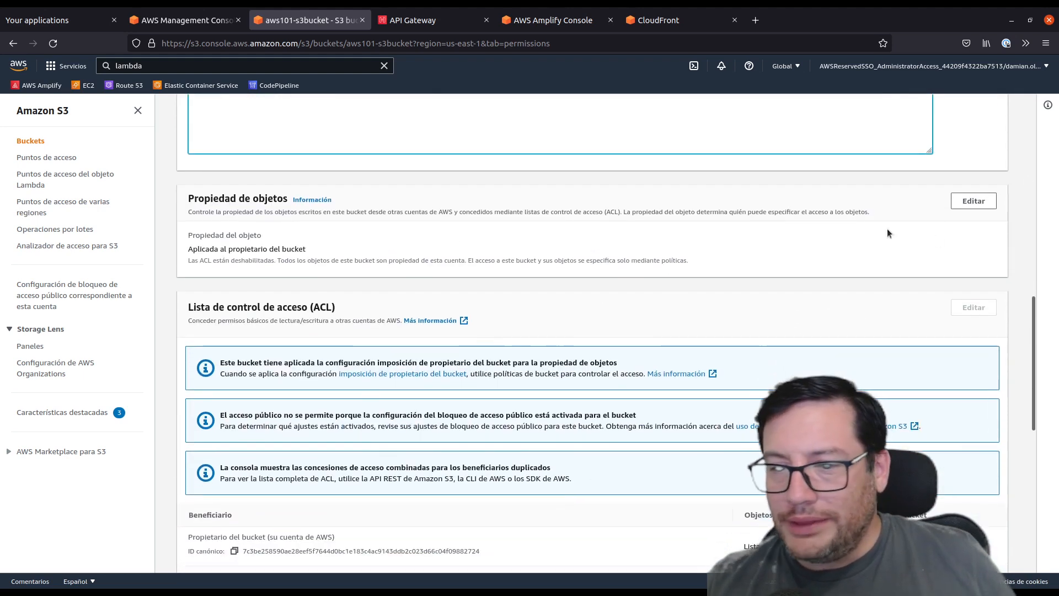
drag(219, 249, 493, 274)
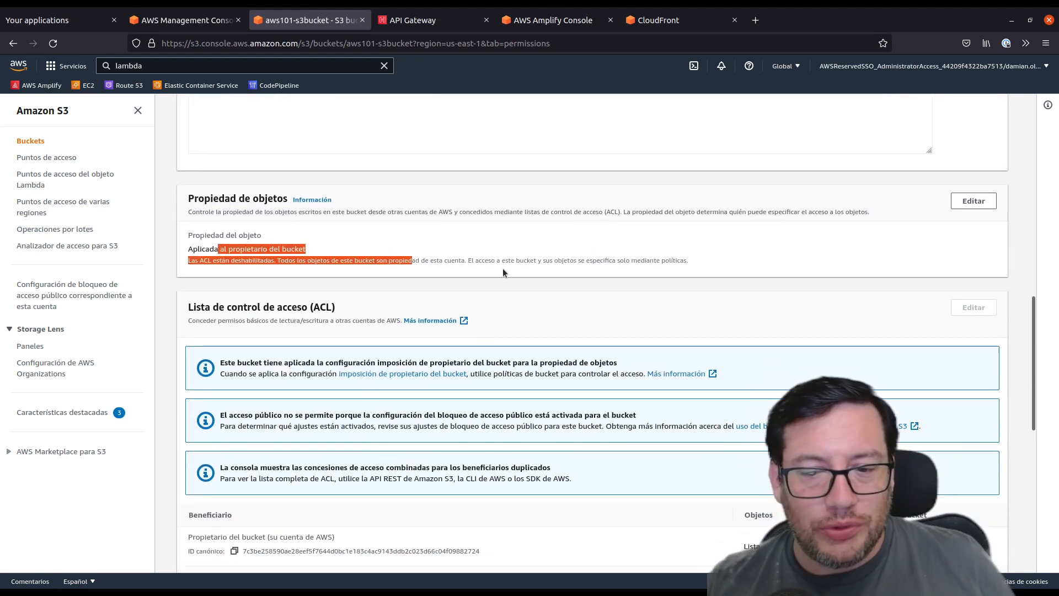
click(628, 242)
drag(205, 249, 390, 254)
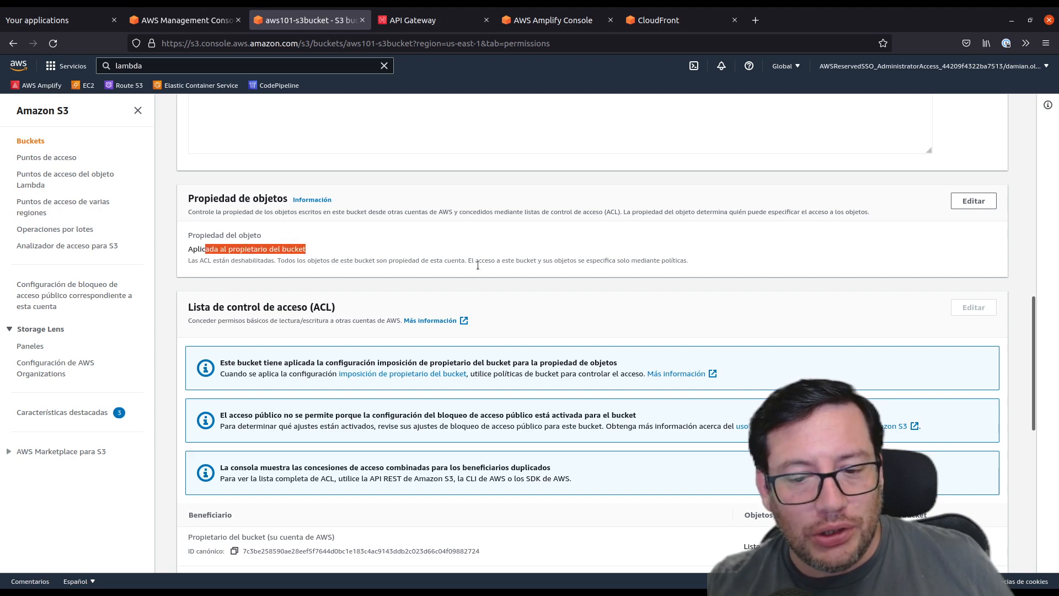
scroll(403, 258, down, 5)
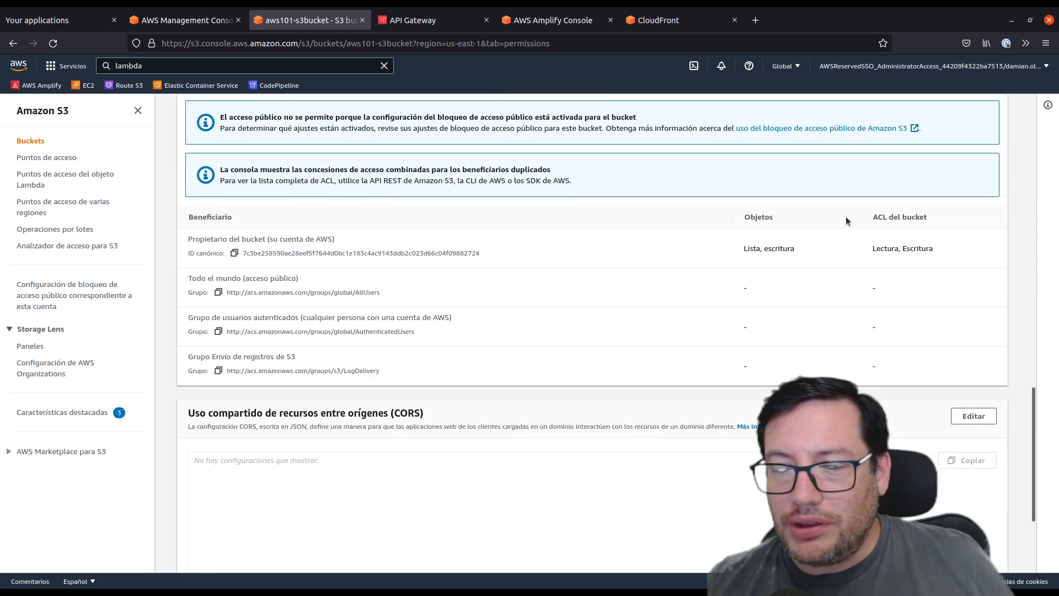
scroll(715, 277, up, 3)
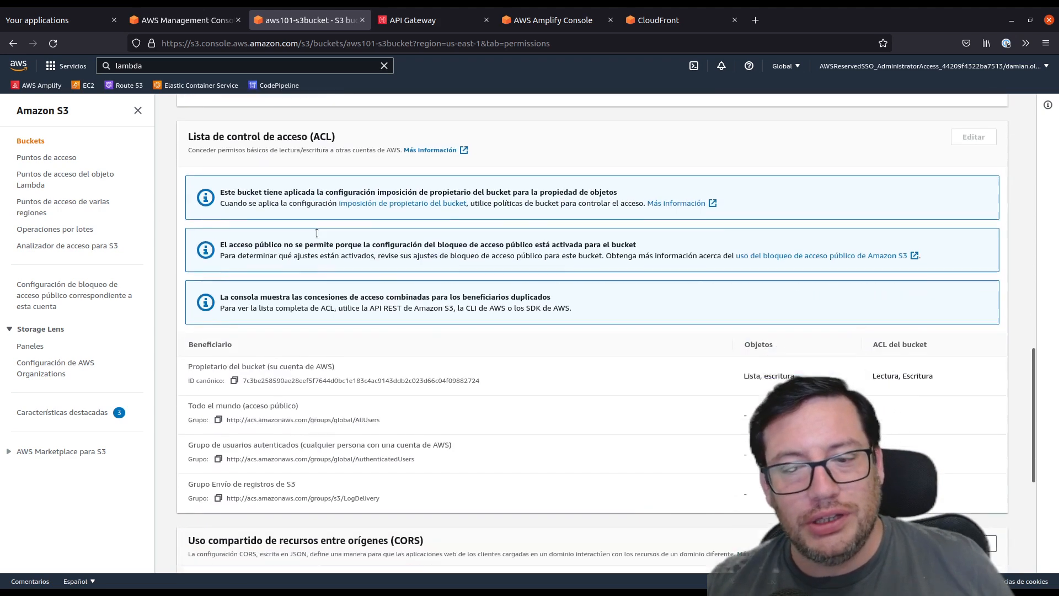
scroll(315, 237, down, 2)
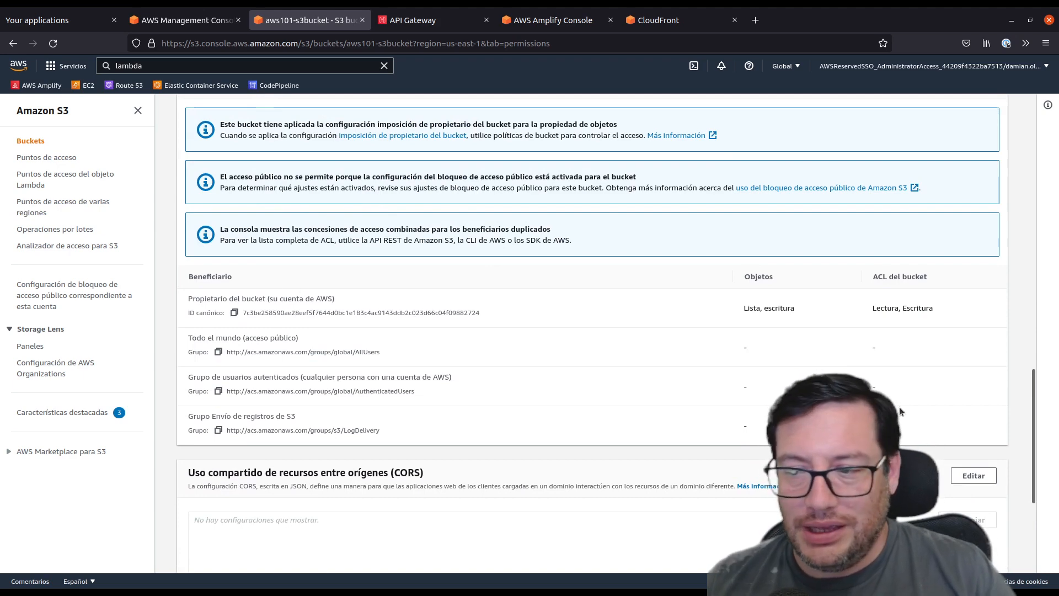
scroll(899, 411, up, 5)
scroll(687, 396, down, 2)
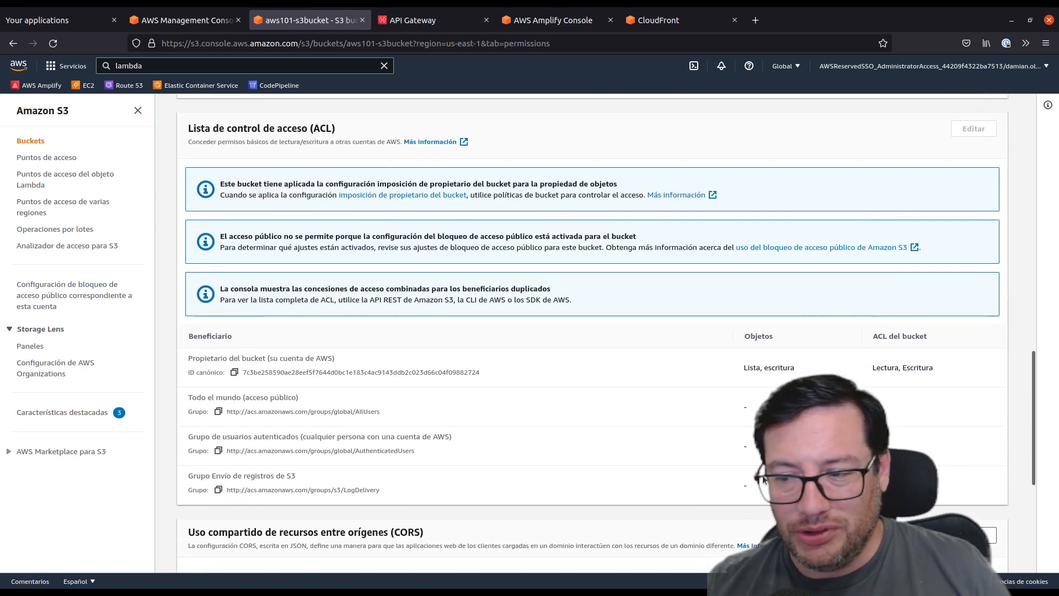
- Examine the bucket's cross-origin resource sharing (CORS) configuration in its permissions
scroll(431, 425, down, 5)
click(381, 371)
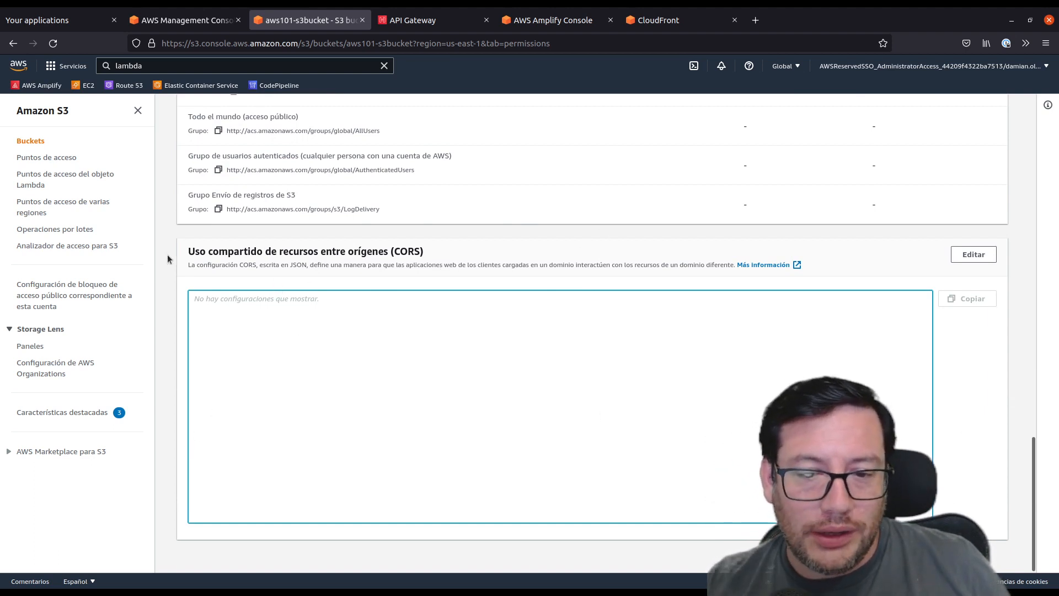
drag(189, 251, 446, 252)
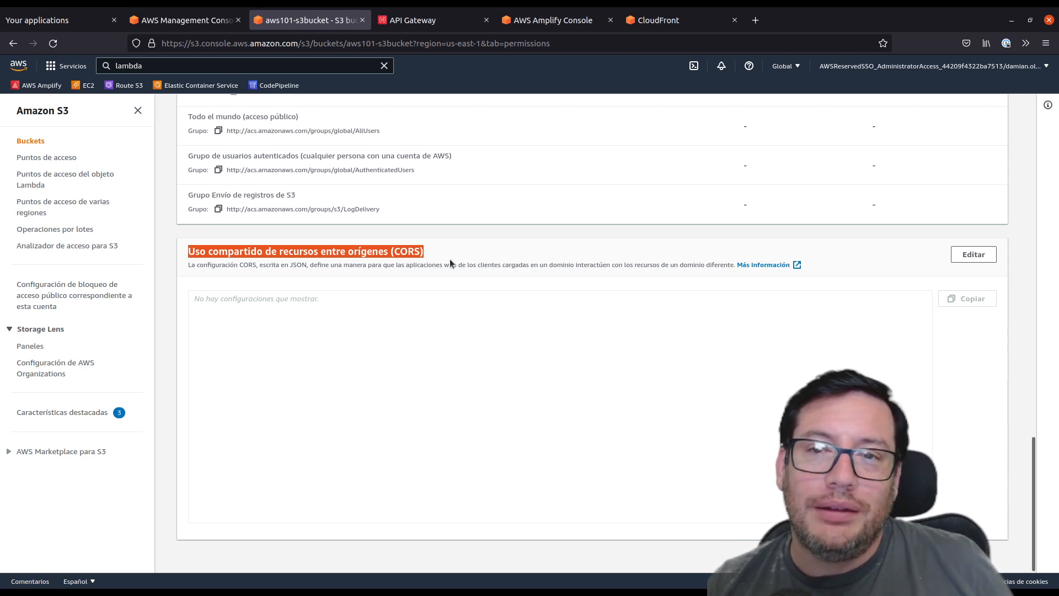
click(395, 253)
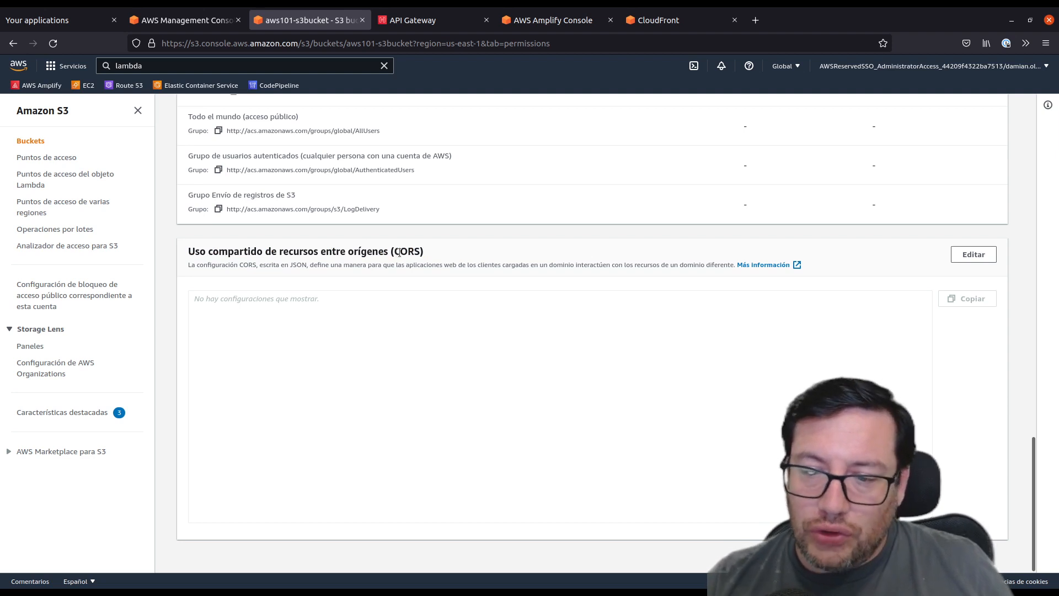
double_click(417, 251)
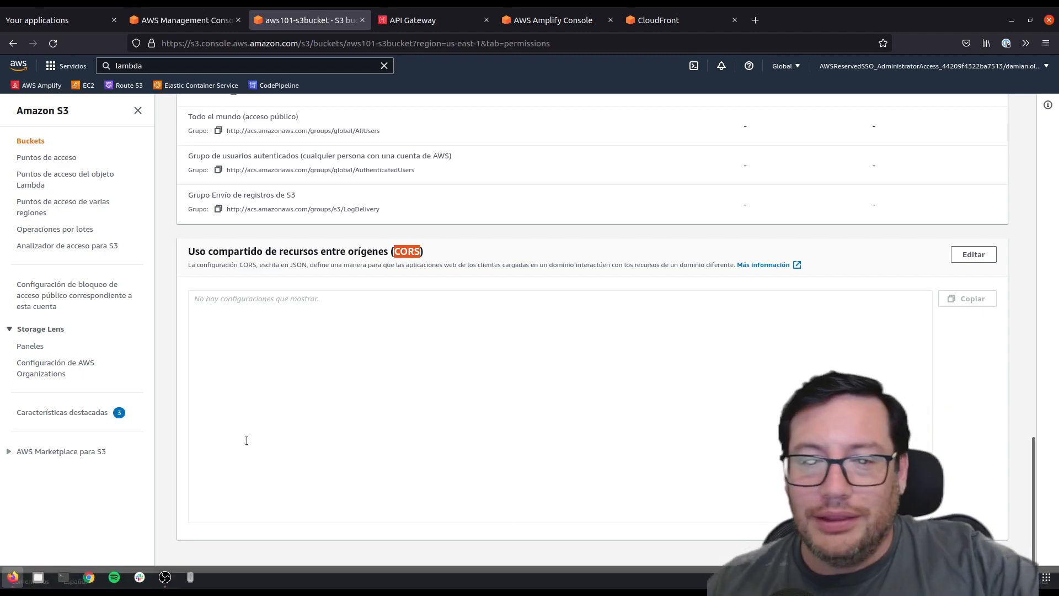
scroll(611, 253, up, 10)
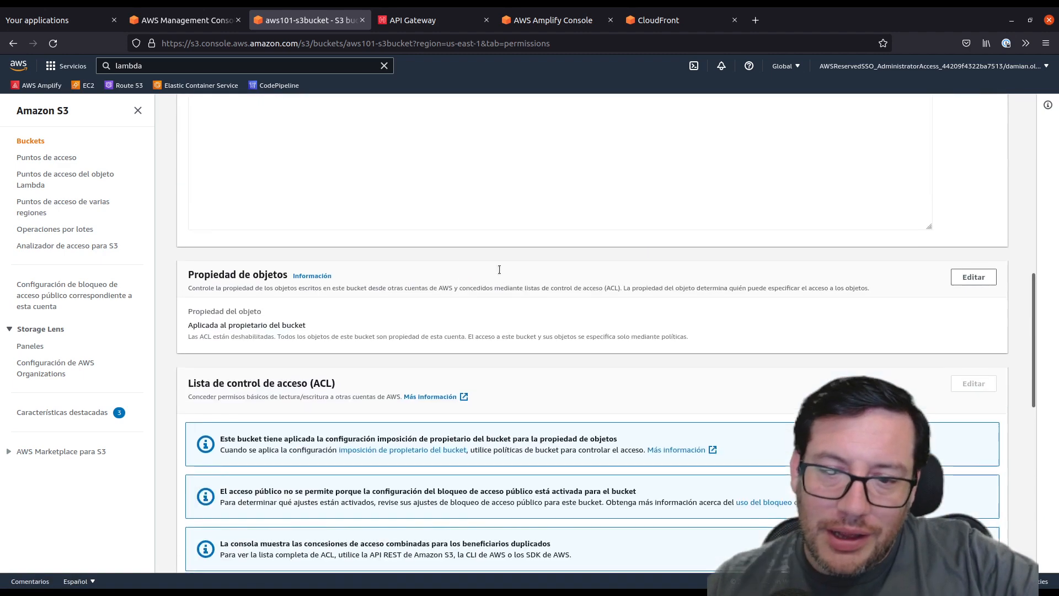
scroll(501, 267, down, 10)
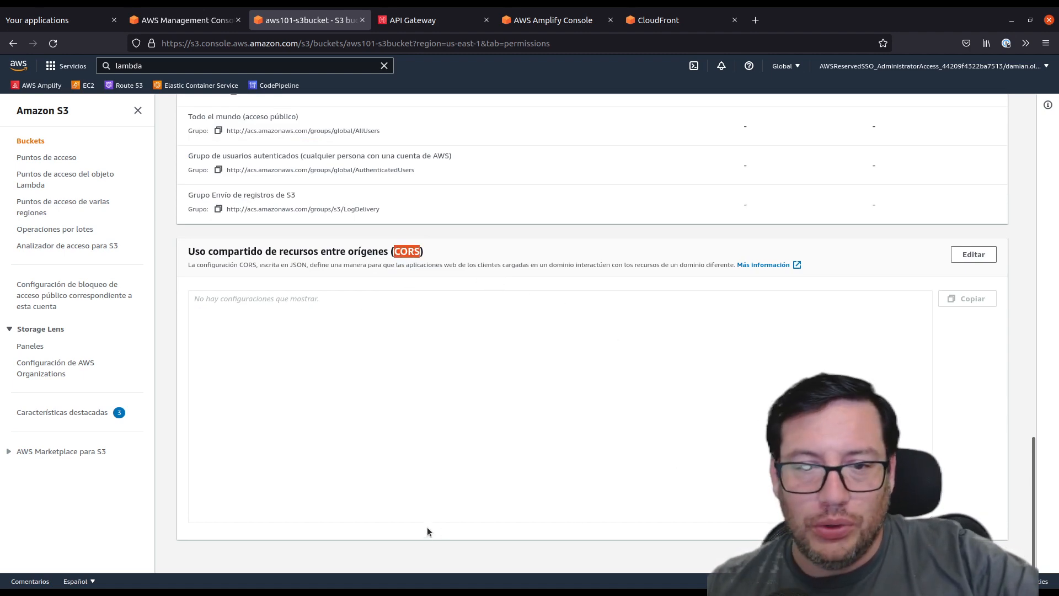
- Open the bucket's metrics and examine the bucket metrics, storage class analysis and replication metrics
scroll(632, 423, up, 2)
scroll(633, 424, up, 15)
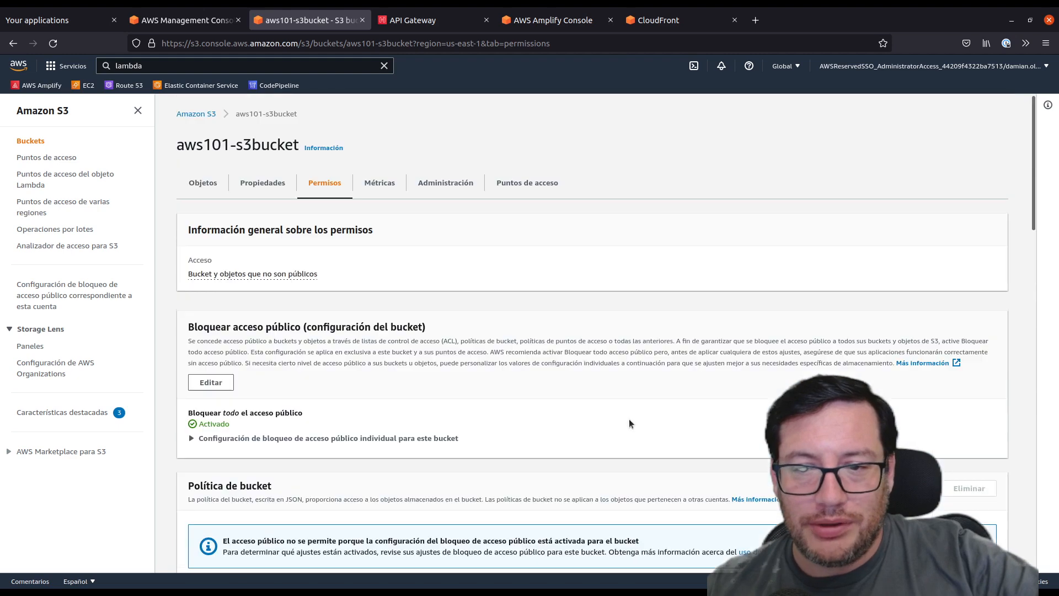
click(380, 182)
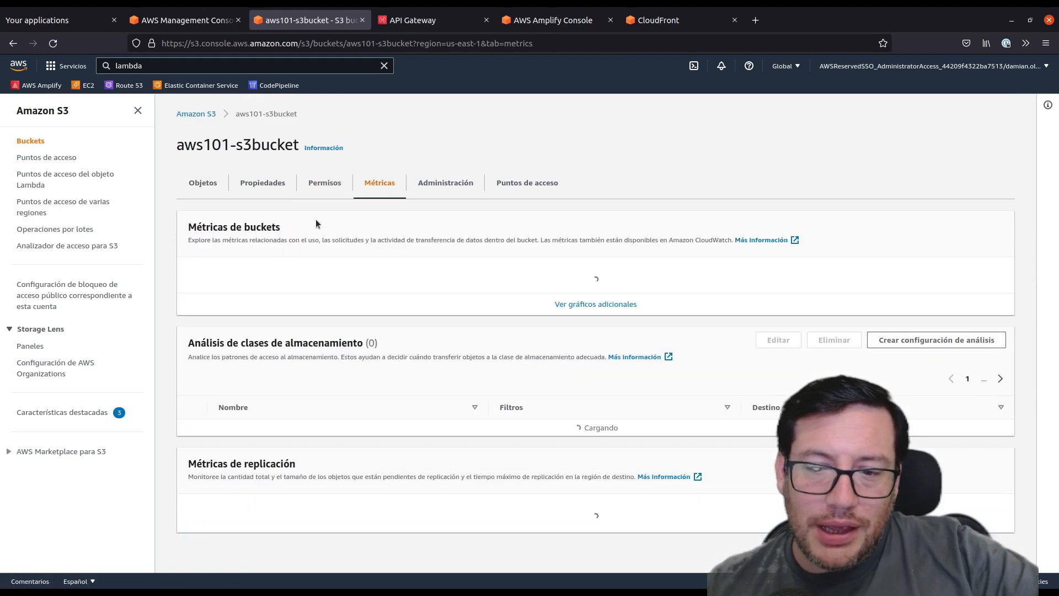
scroll(349, 362, down, 5)
scroll(429, 263, up, 5)
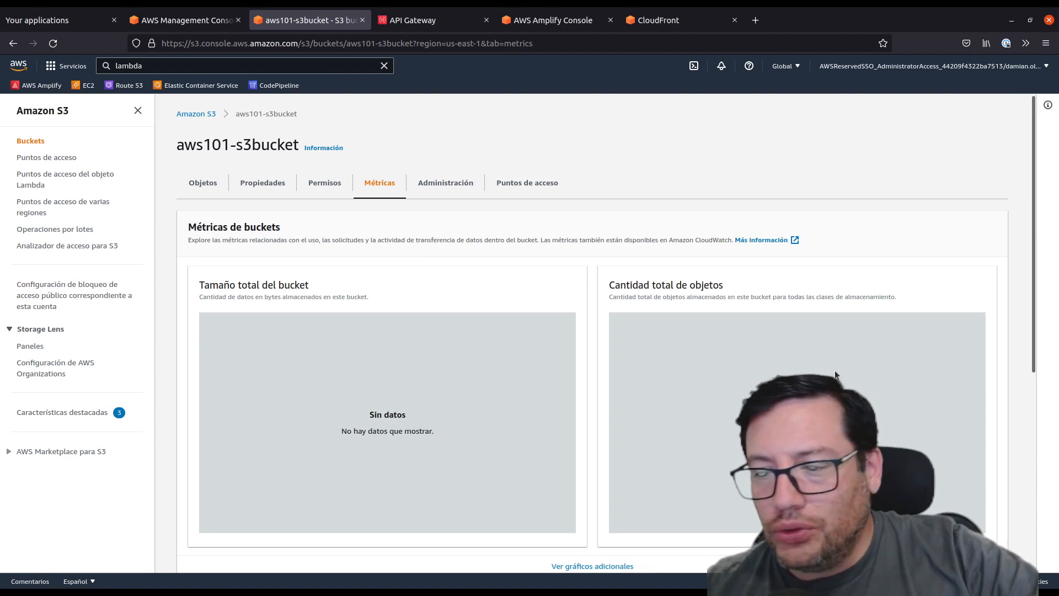
scroll(791, 377, down, 6)
scroll(416, 364, down, 1)
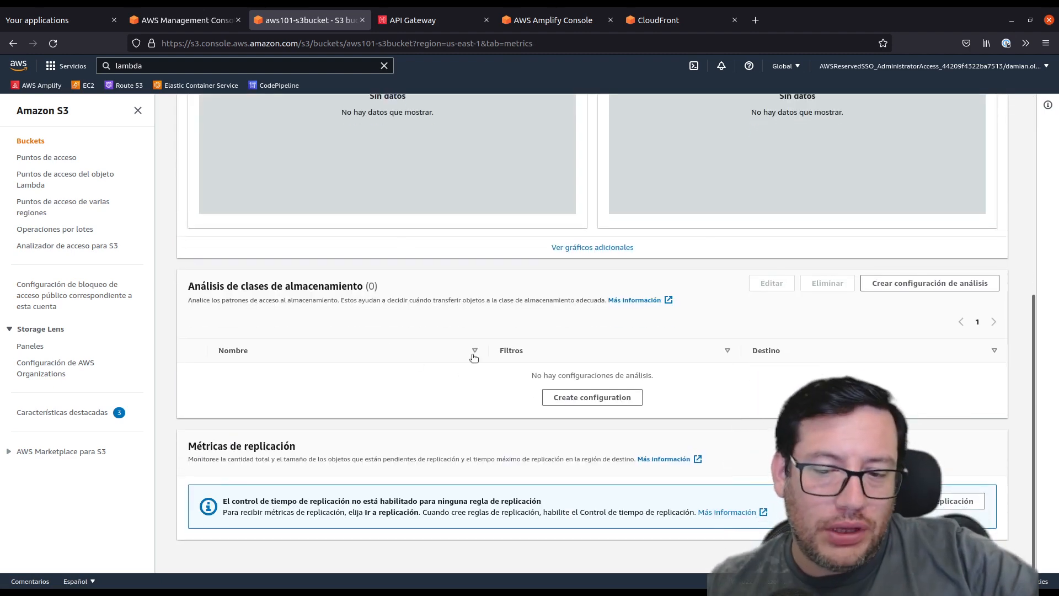
- Open the bucket's management settings and examine the lifecycle rules
scroll(476, 383, up, 10)
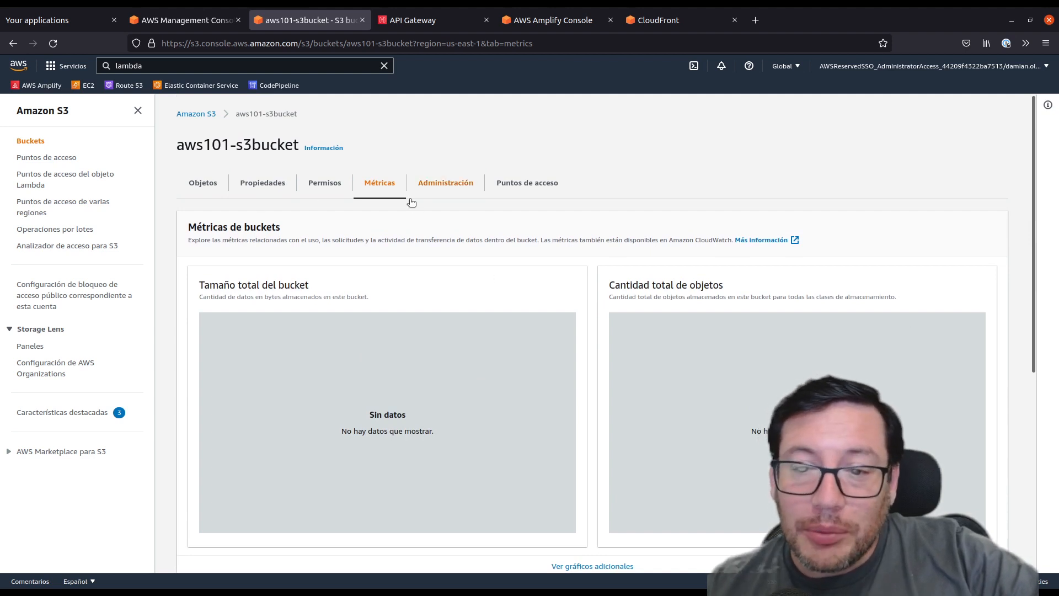
click(439, 196)
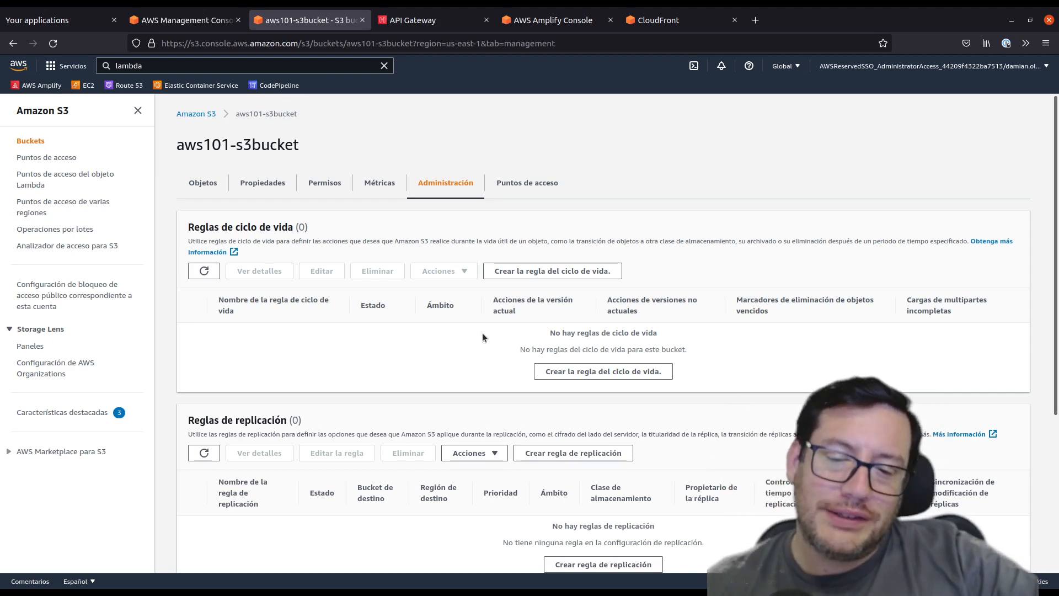
scroll(477, 337, down, 2)
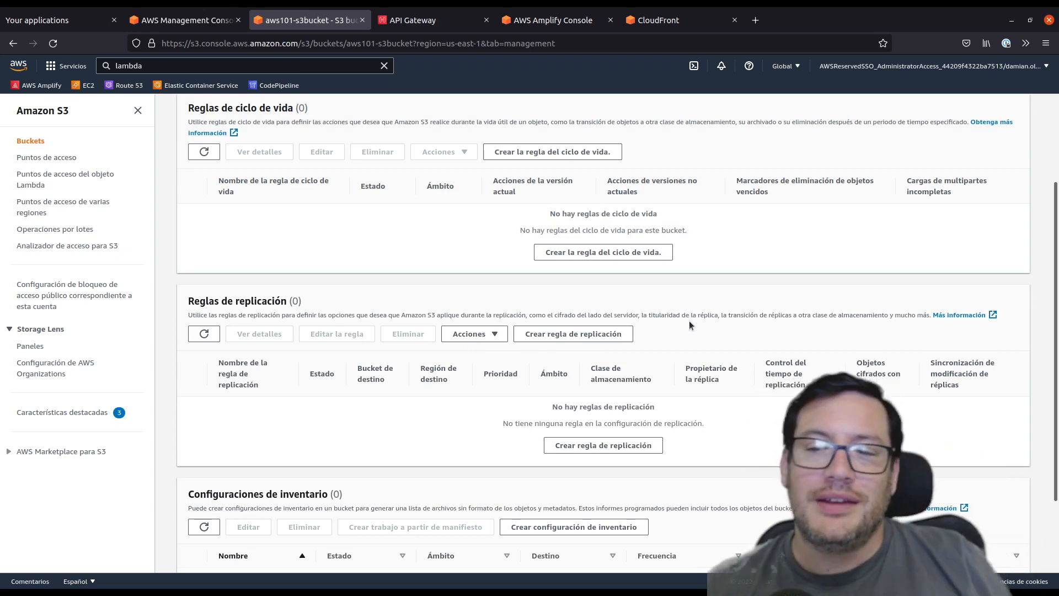
scroll(691, 322, up, 2)
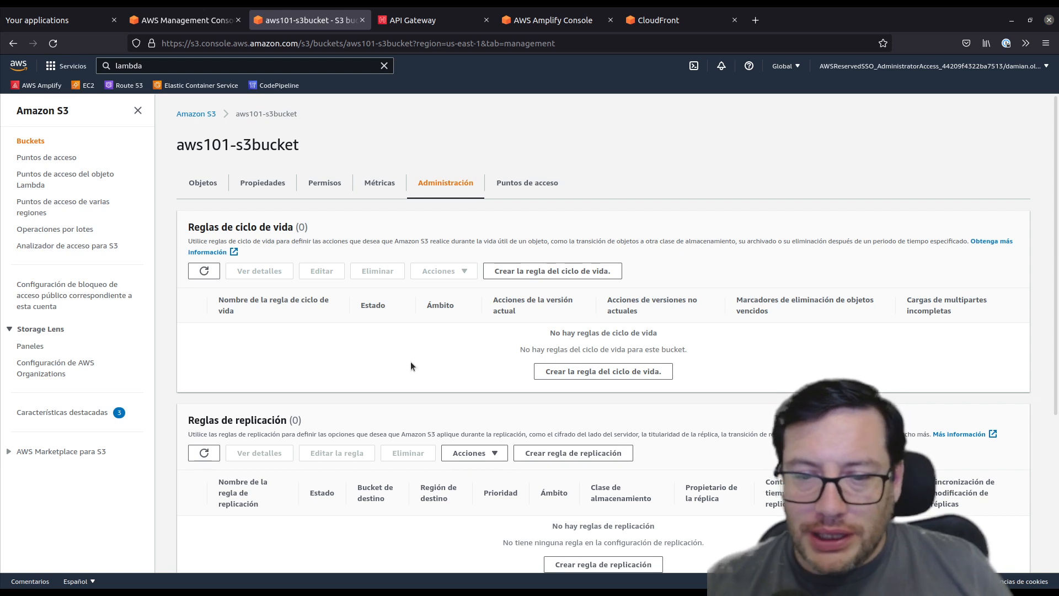
- Examine the bucket's replication rules and inventory configurations in its management settings
scroll(311, 284, down, 3)
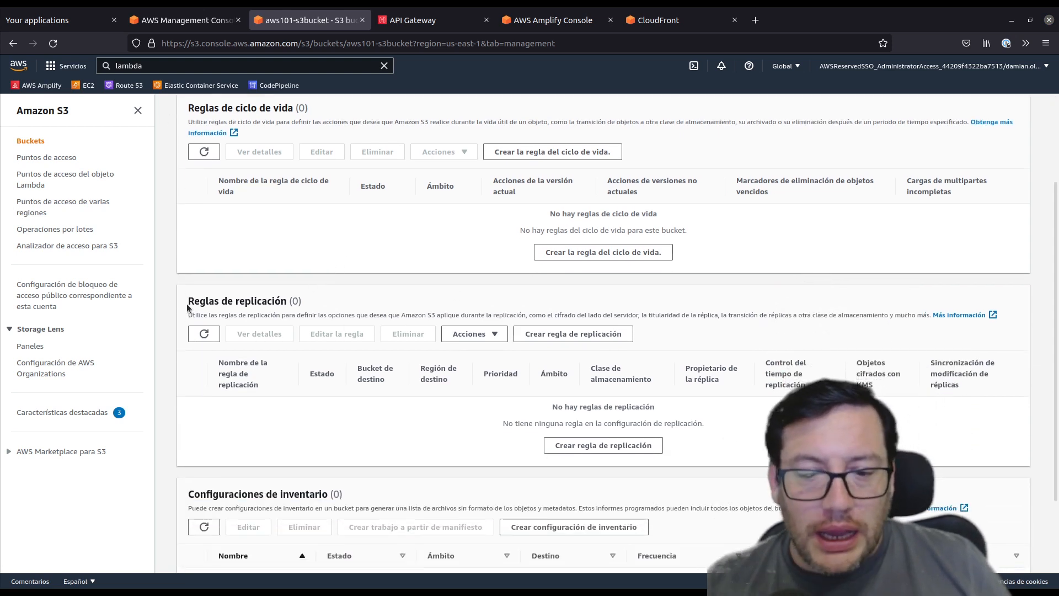
drag(187, 305, 270, 300)
double_click(268, 300)
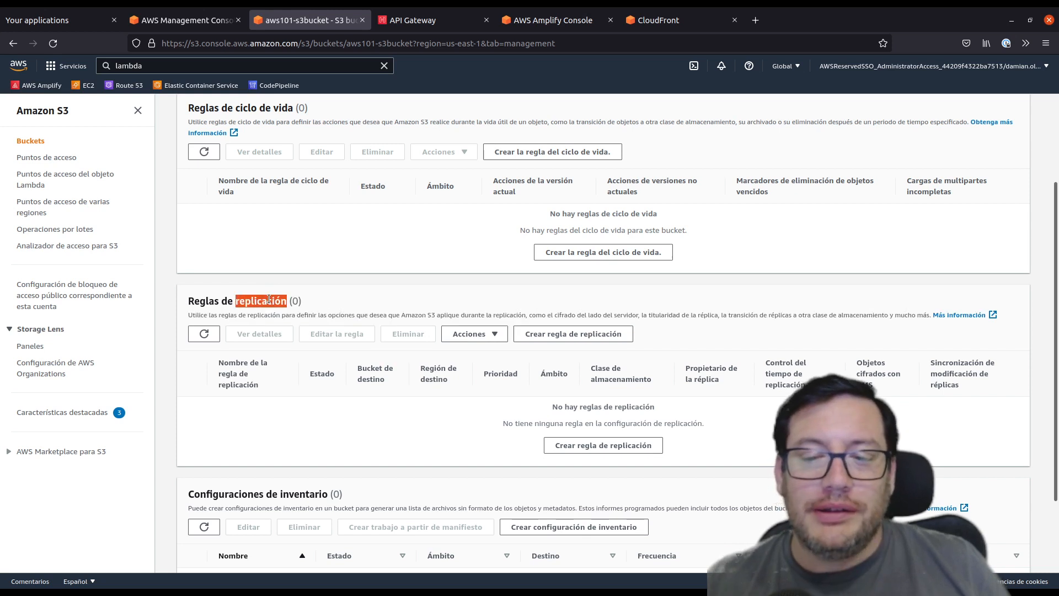
drag(186, 303, 241, 300)
double_click(241, 299)
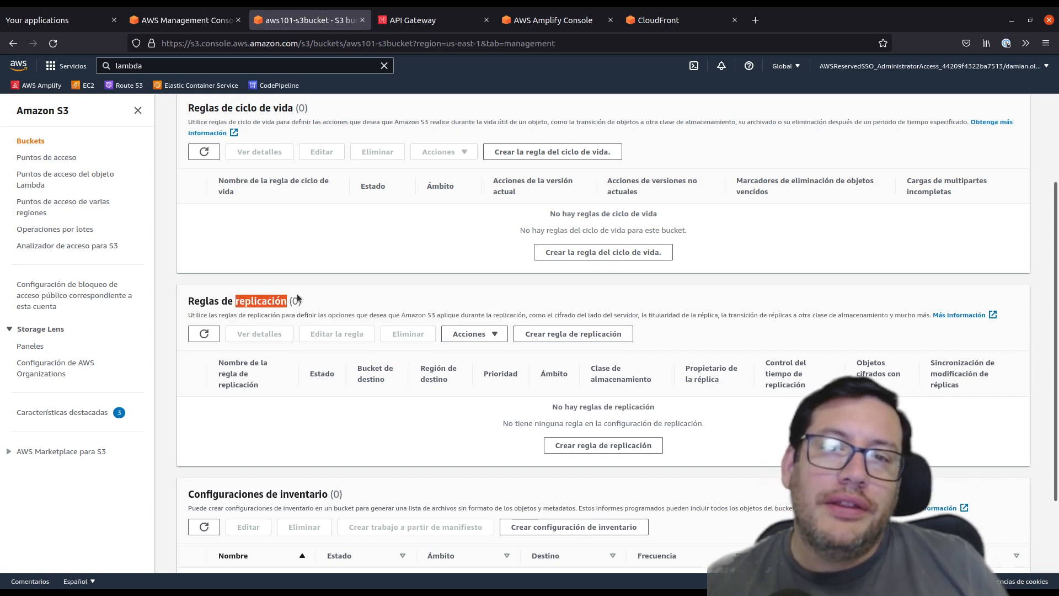
click(219, 302)
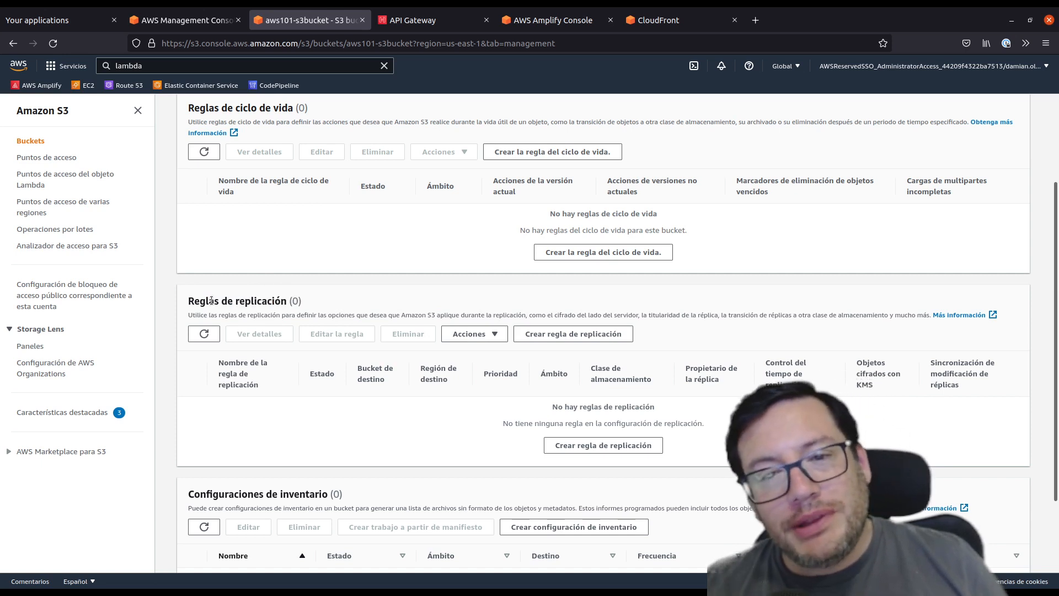
drag(175, 309, 244, 303)
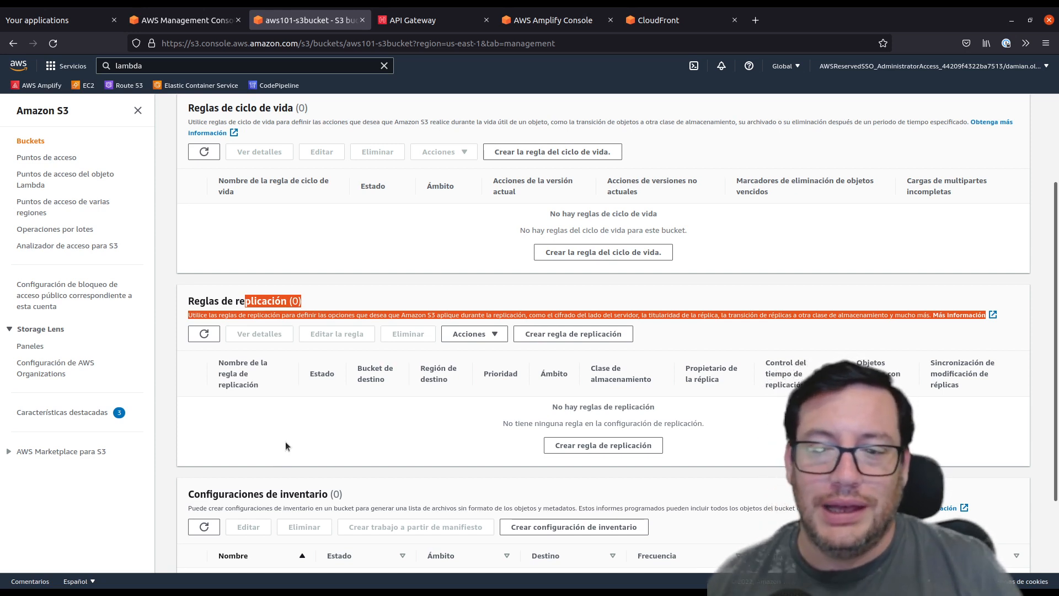
scroll(492, 369, up, 3)
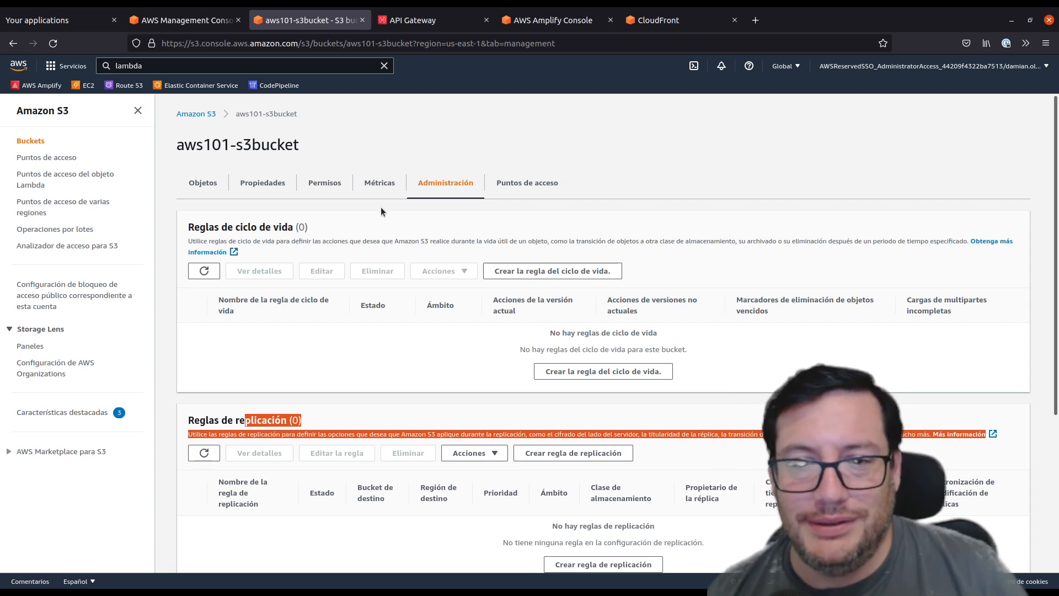
scroll(385, 336, down, 4)
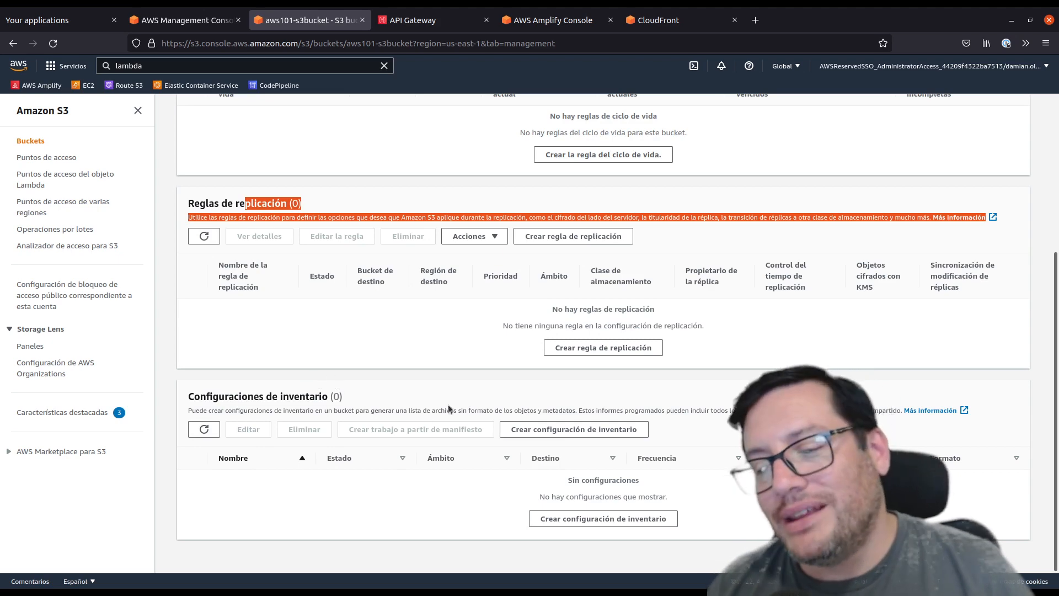
- Open the bucket's access points and examine the options for creating one
scroll(444, 338, up, 1)
scroll(444, 338, up, 3)
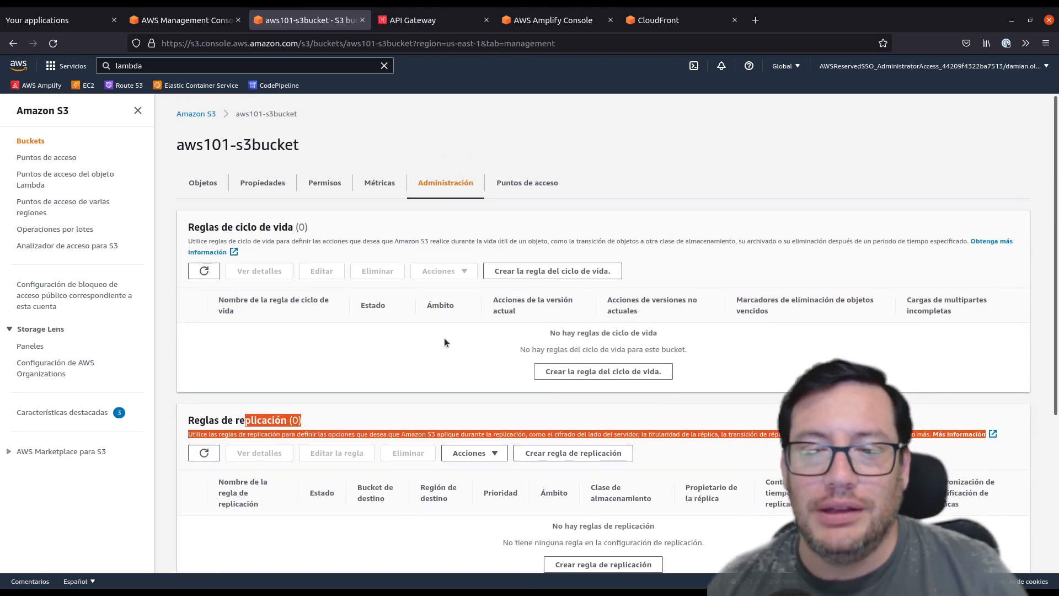
click(505, 182)
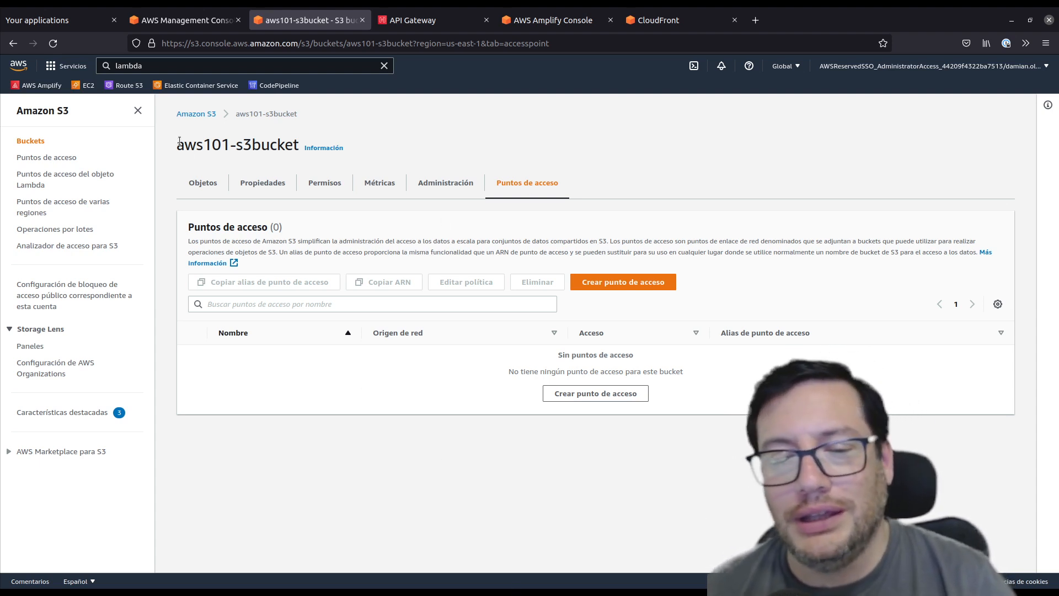
- Return to the bucket's objects and look through the actions available for them
click(217, 186)
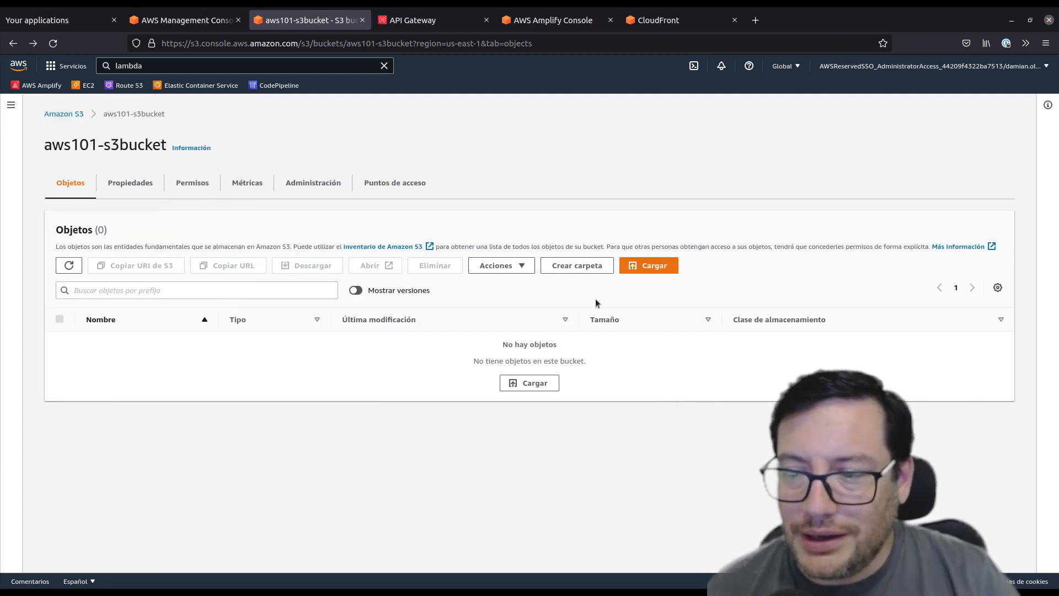
click(521, 268)
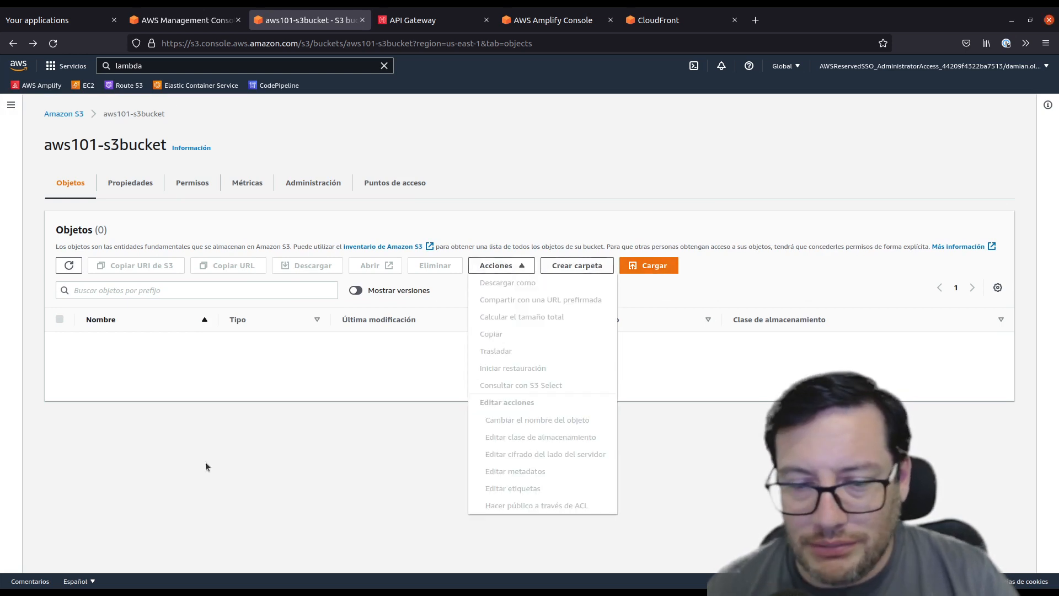
click(189, 475)
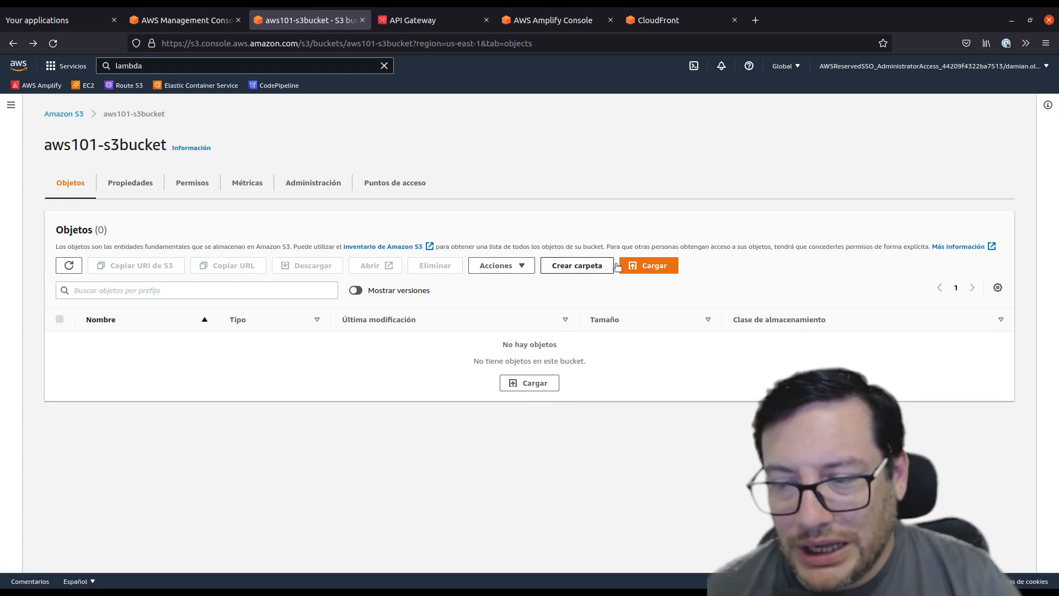
- Start an upload to aws101-s3bucket and expand the destination details to examine the versioning, default encryption and object lock settings
click(643, 273)
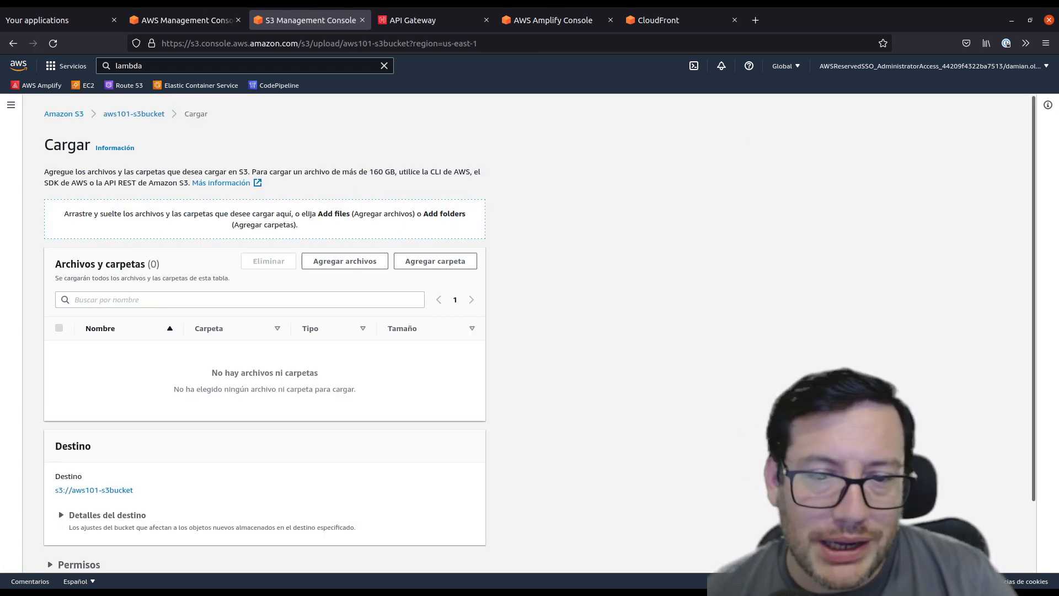
scroll(191, 346, down, 3)
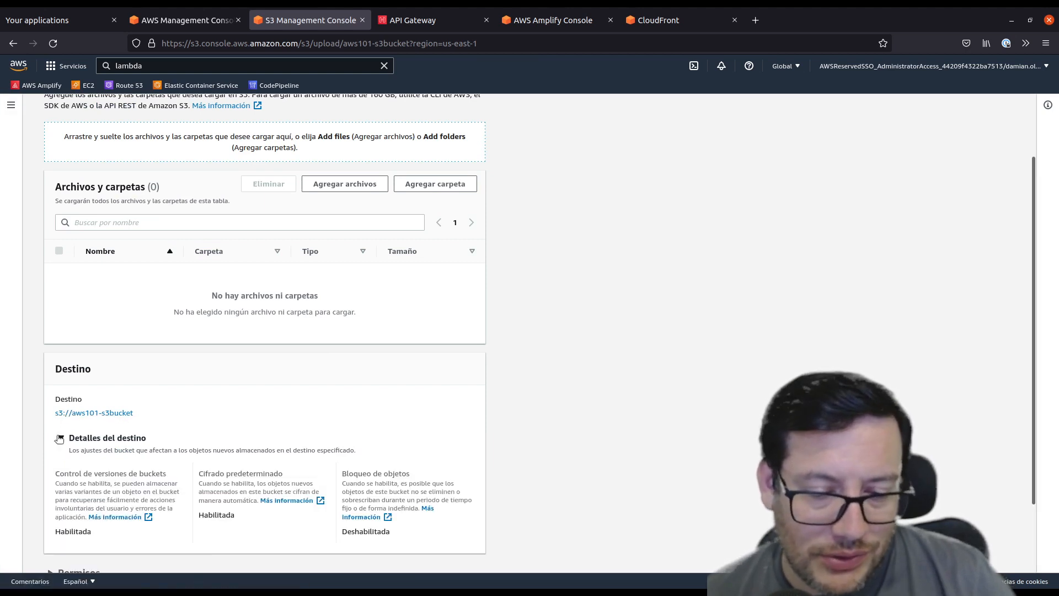
click(59, 436)
scroll(331, 458, down, 2)
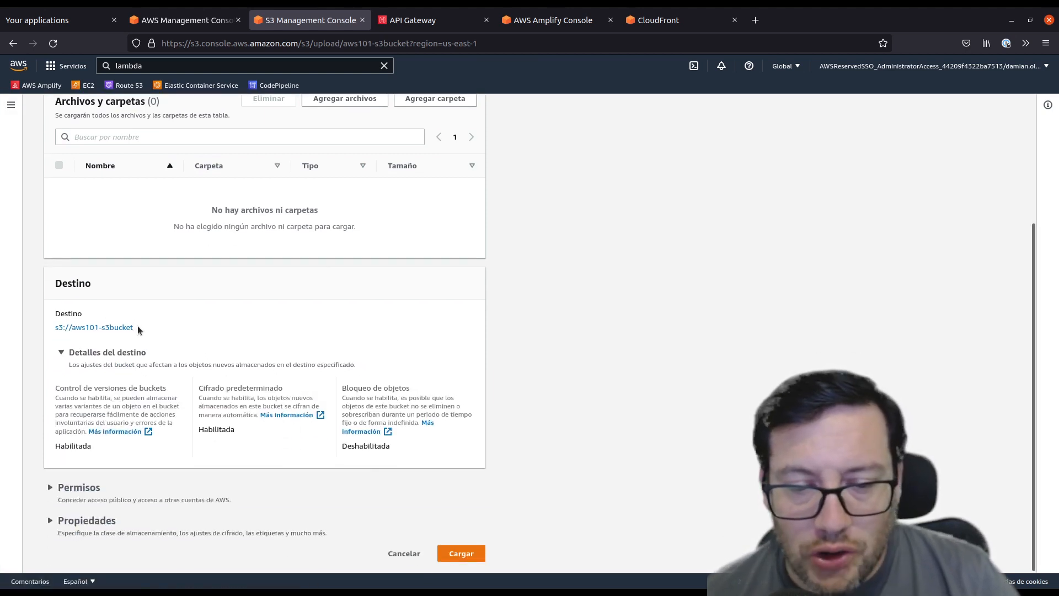
drag(137, 327, 77, 333)
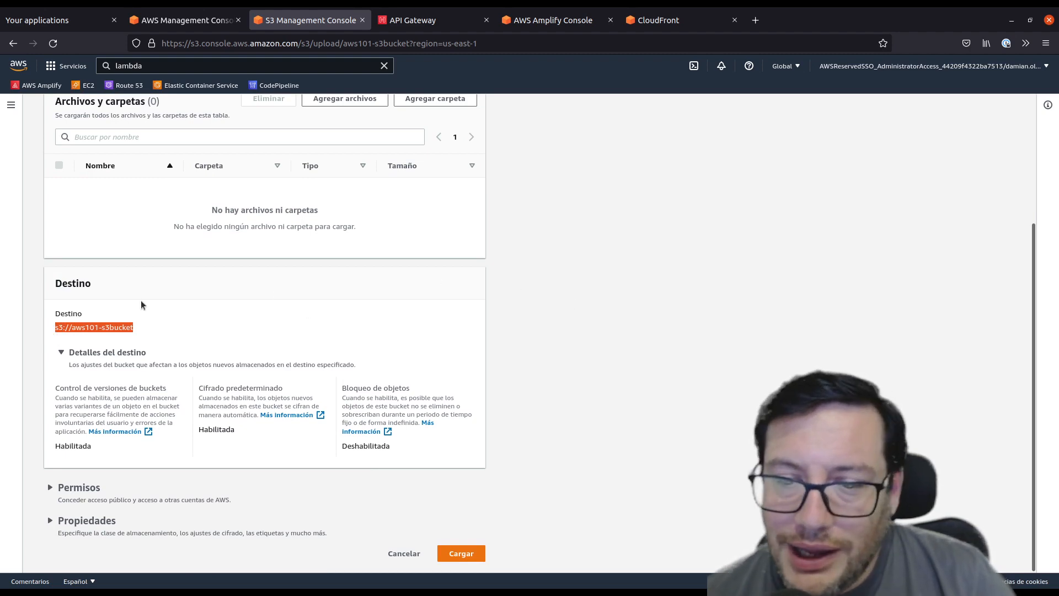
scroll(202, 305, up, 2)
scroll(243, 312, down, 2)
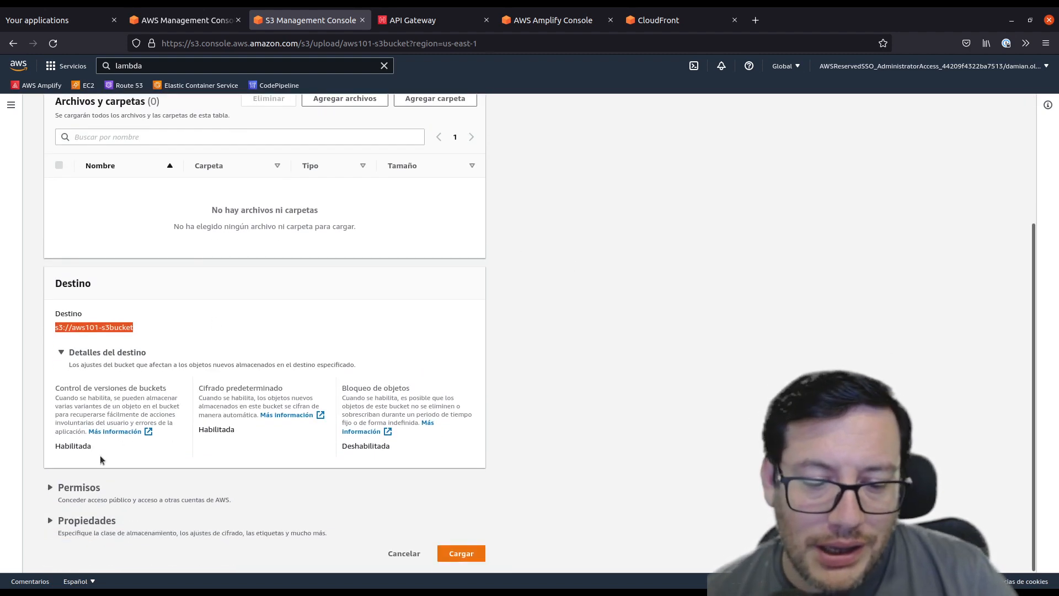
- Check the upload's permissions section, collapse it again, and expand the upload properties to examine the available storage classes
click(61, 492)
scroll(281, 439, down, 2)
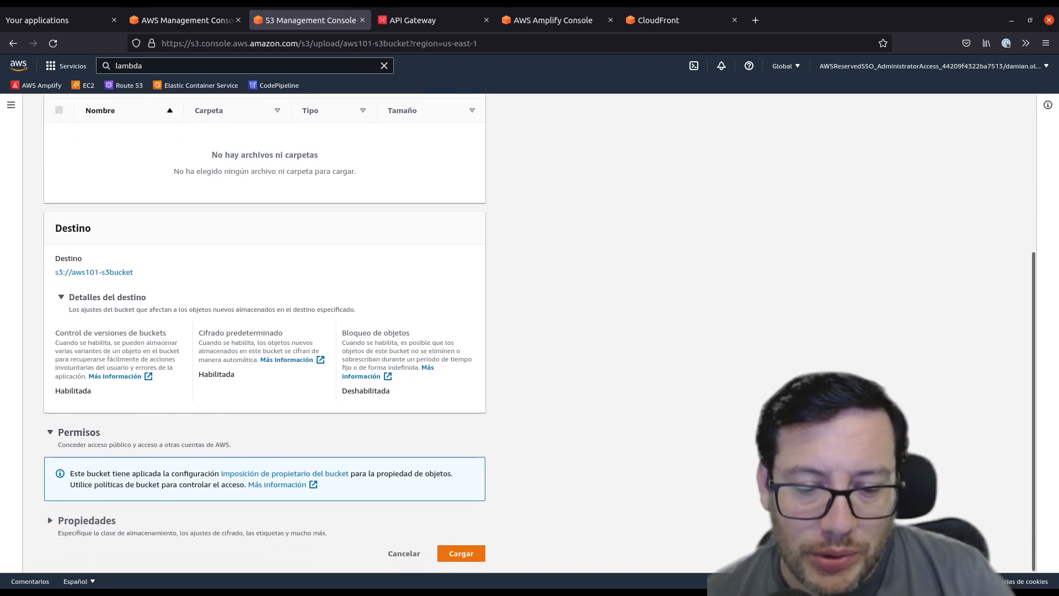
click(50, 521)
scroll(234, 419, down, 5)
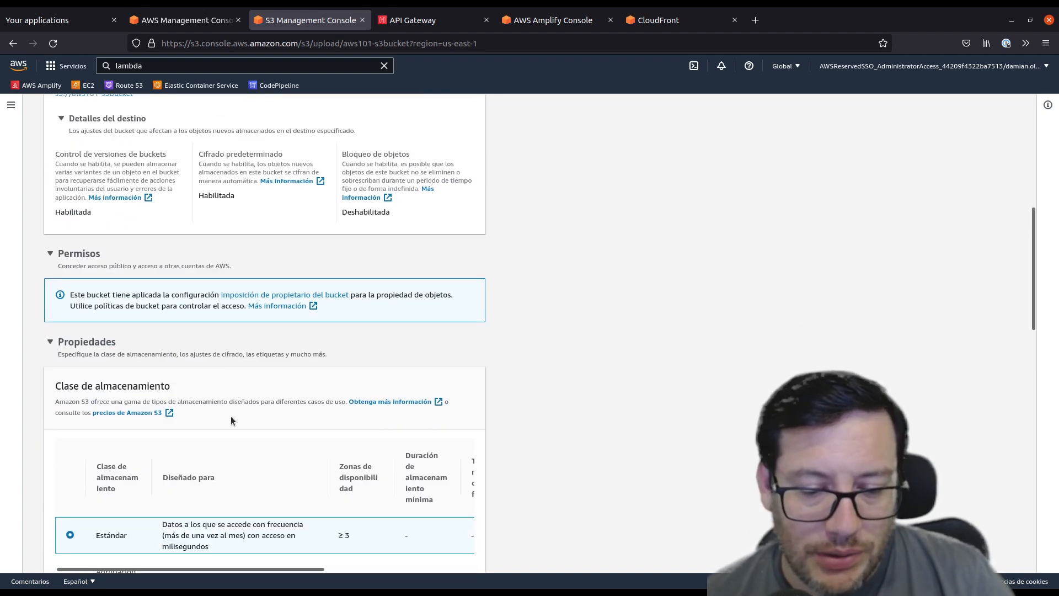
click(51, 256)
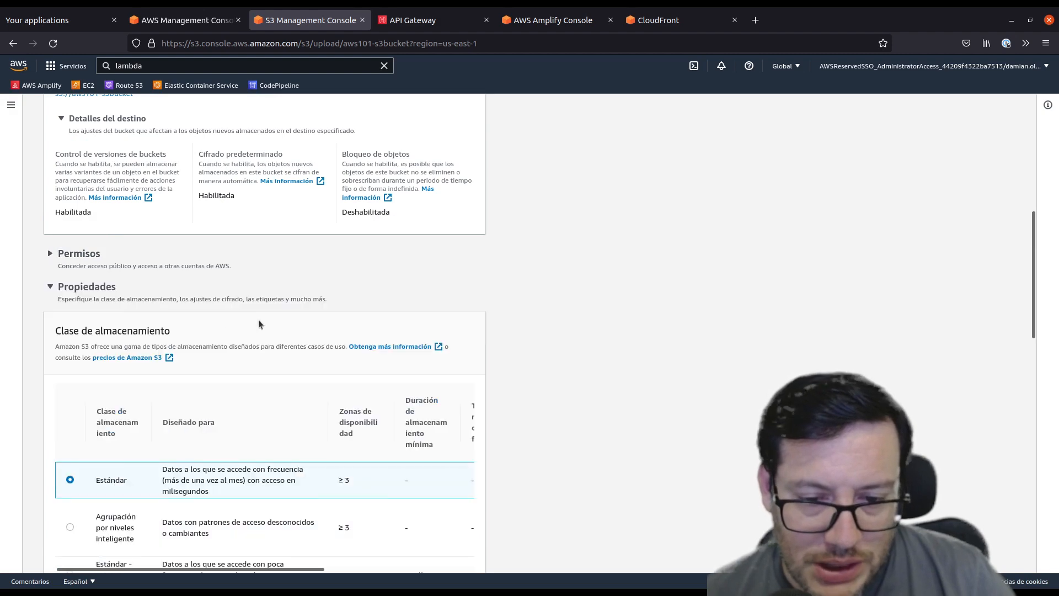
scroll(259, 222, down, 5)
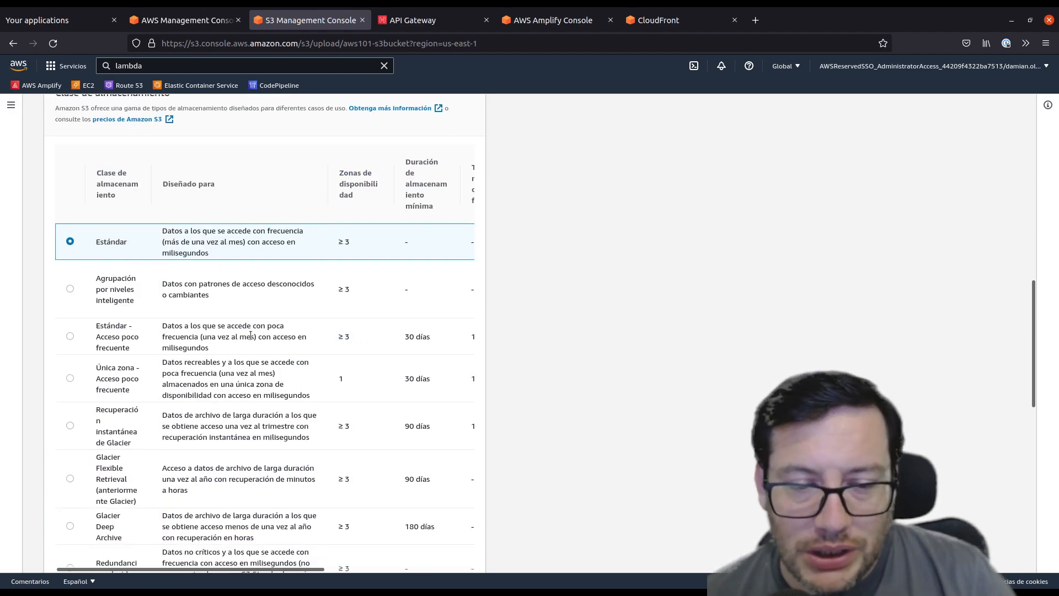
- Examine the upload's storage class table, comparing each class's intended use, availability zones, minimum storage duration and minimum billable object size
scroll(263, 414, down, 5)
scroll(264, 414, down, 2)
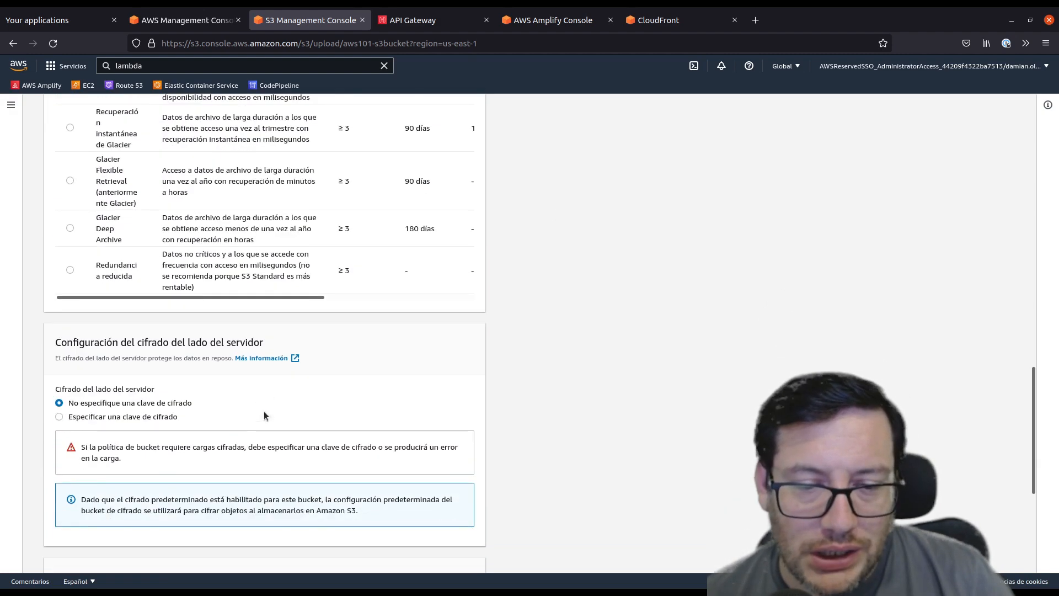
scroll(263, 413, up, 5)
scroll(206, 228, up, 3)
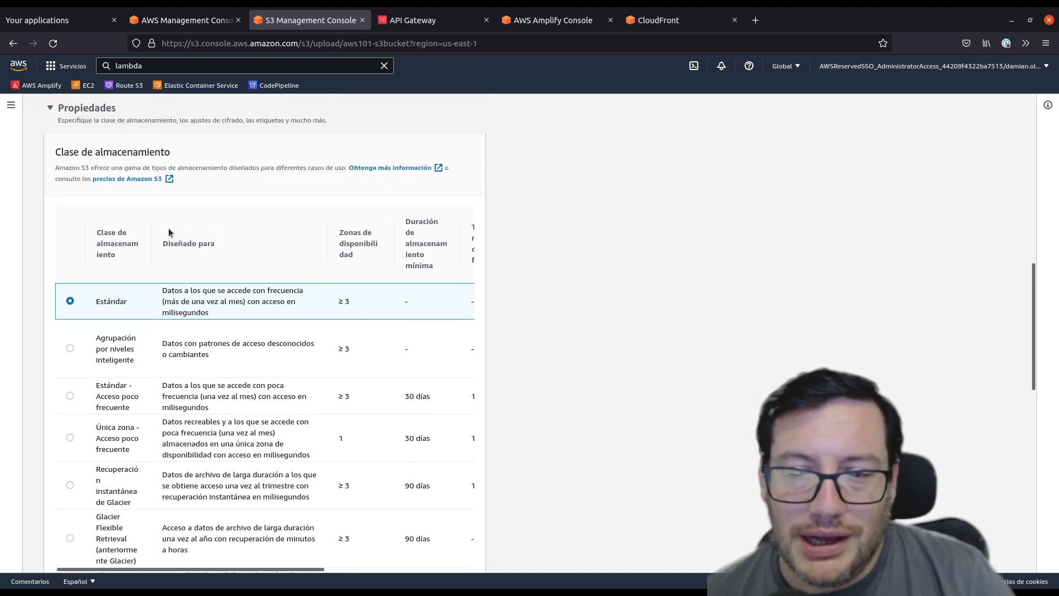
scroll(218, 310, right, 2)
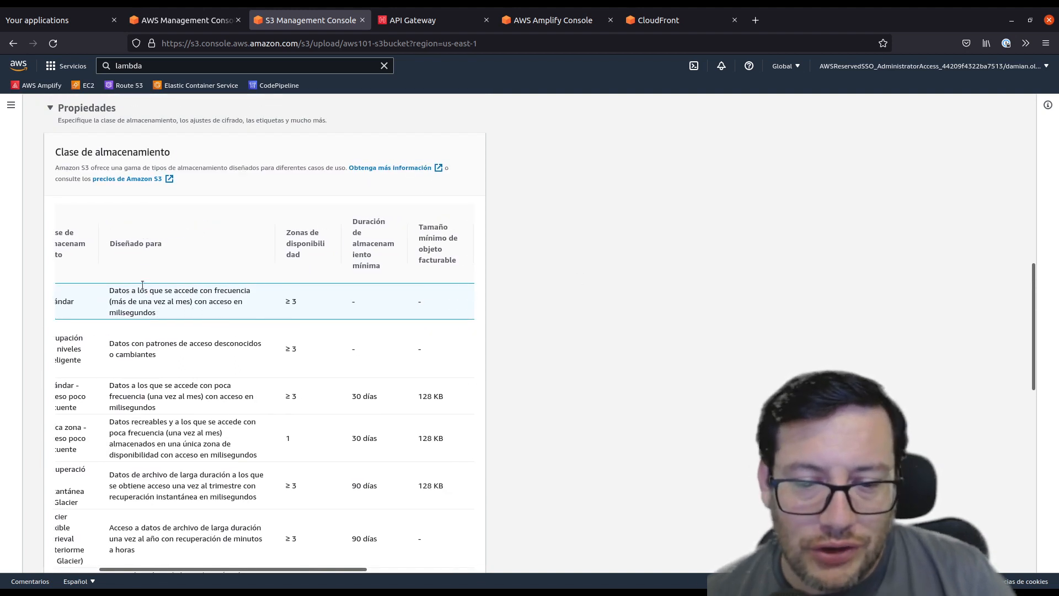
drag(197, 572, 23, 569)
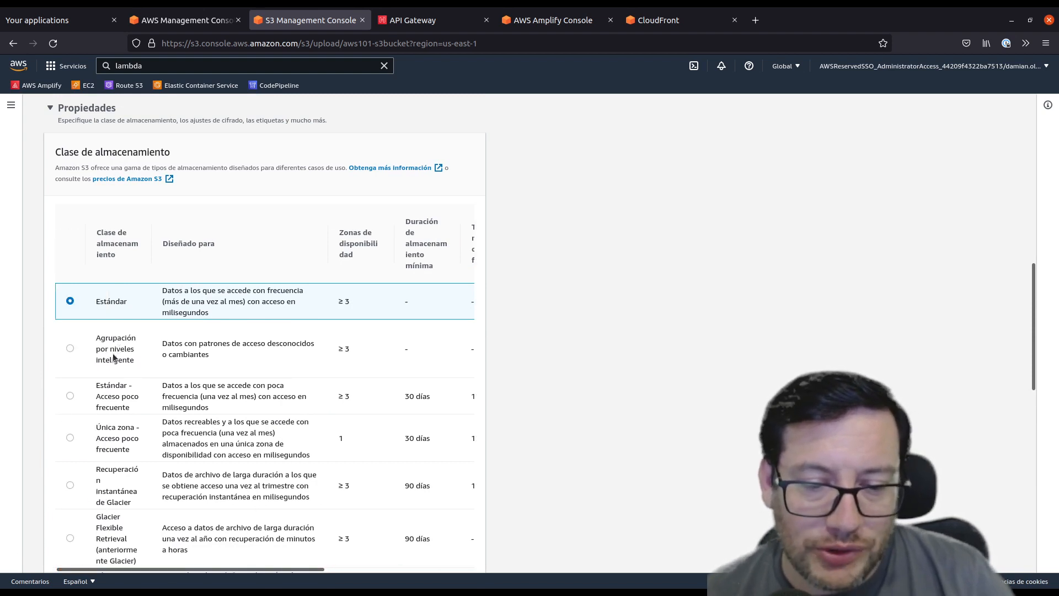
mouse_move(96, 337)
mouse_down()
mouse_move(150, 370)
mouse_move(96, 344)
mouse_up()
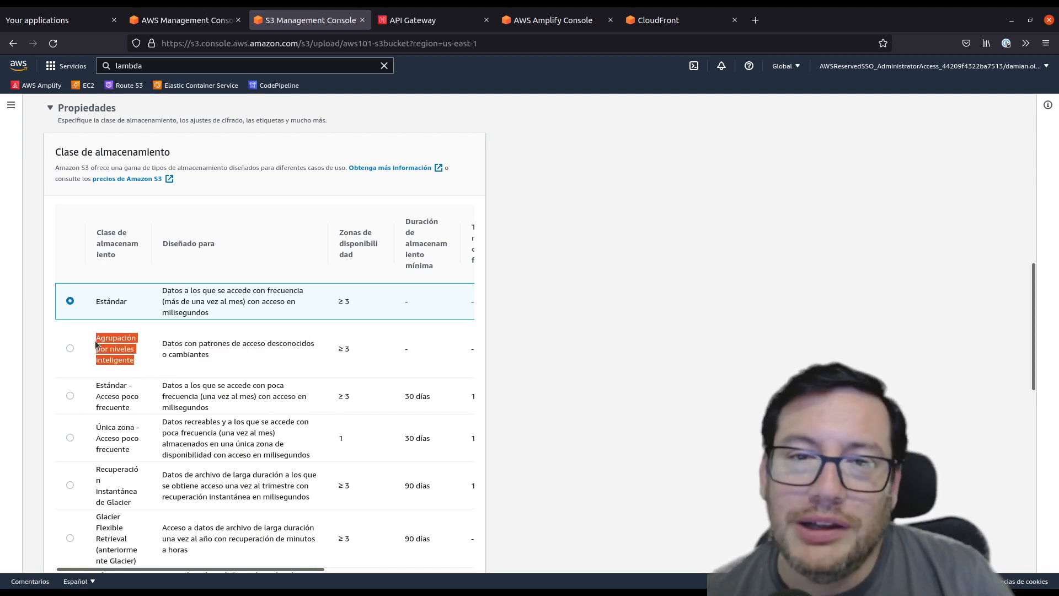
click(767, 345)
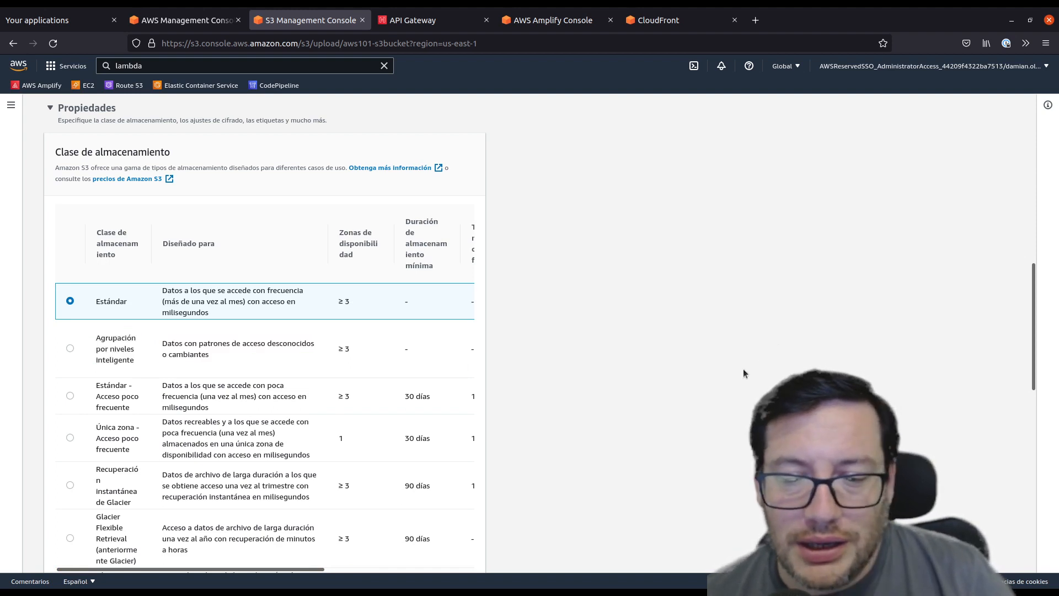
scroll(373, 287, down, 2)
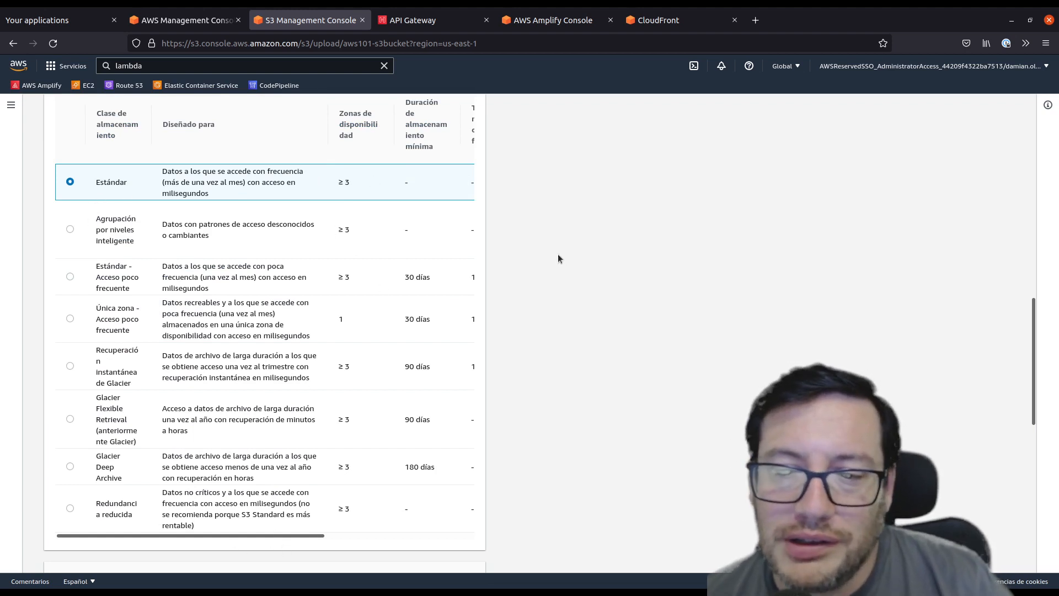
scroll(331, 326, down, 5)
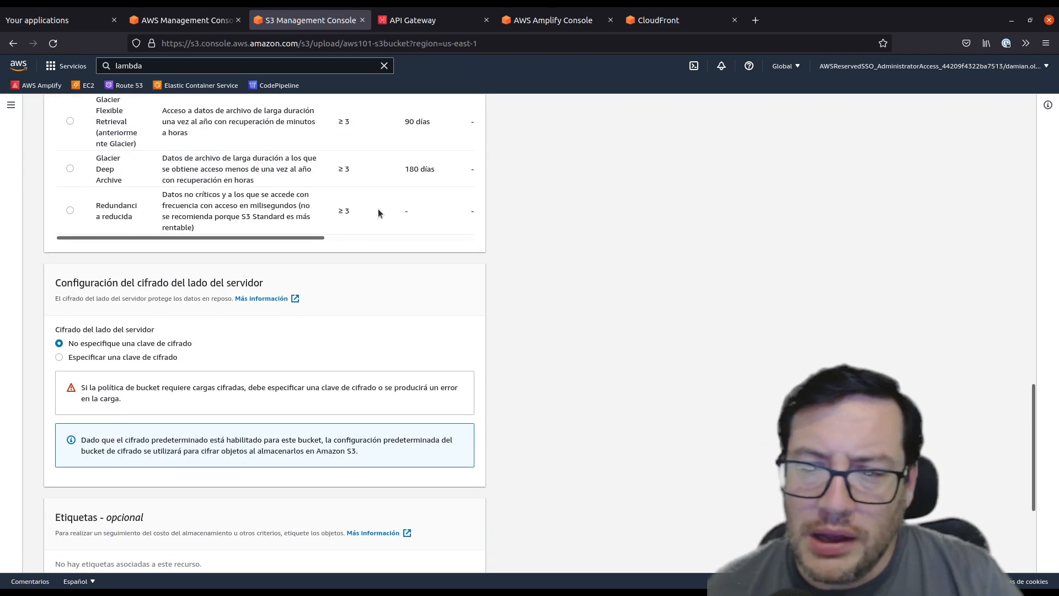
scroll(379, 211, up, 5)
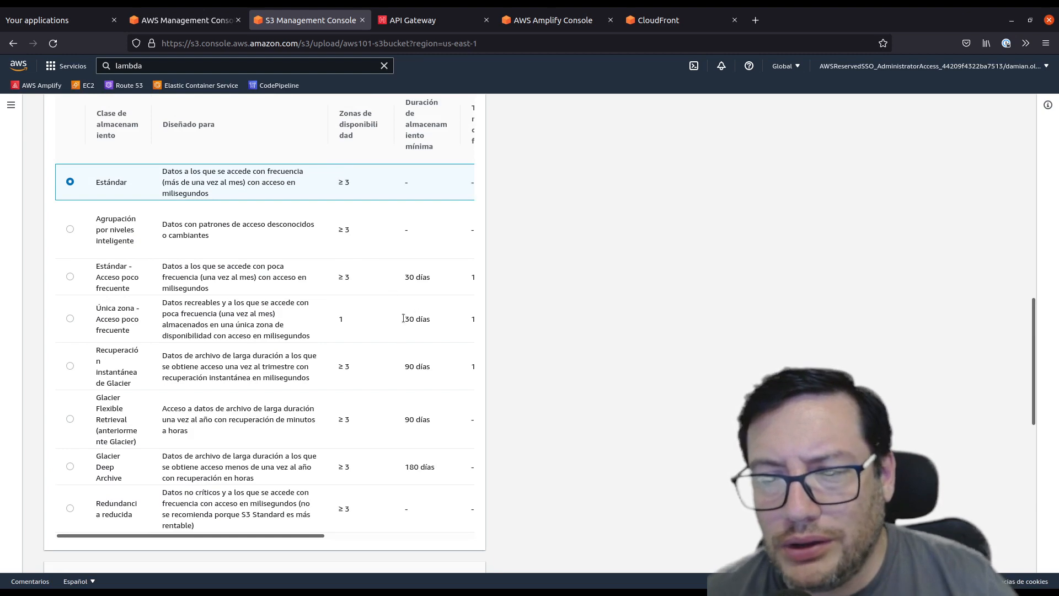
drag(311, 535, 167, 527)
scroll(581, 482, down, 6)
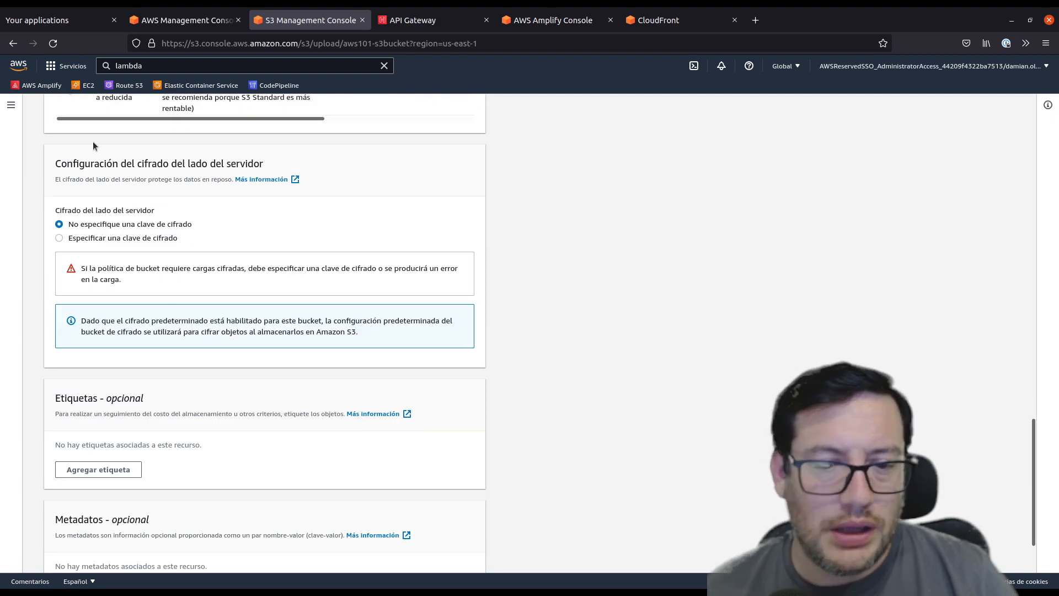
- Choose to specify an encryption key for the upload to examine its encryption settings, and look over the tag and metadata sections
click(131, 237)
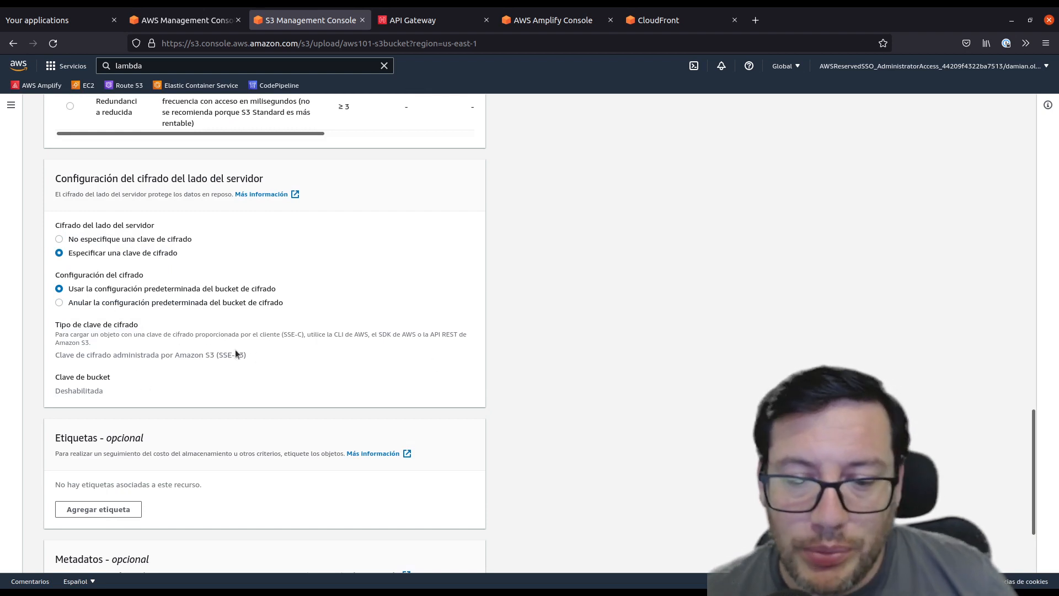
scroll(292, 469, down, 3)
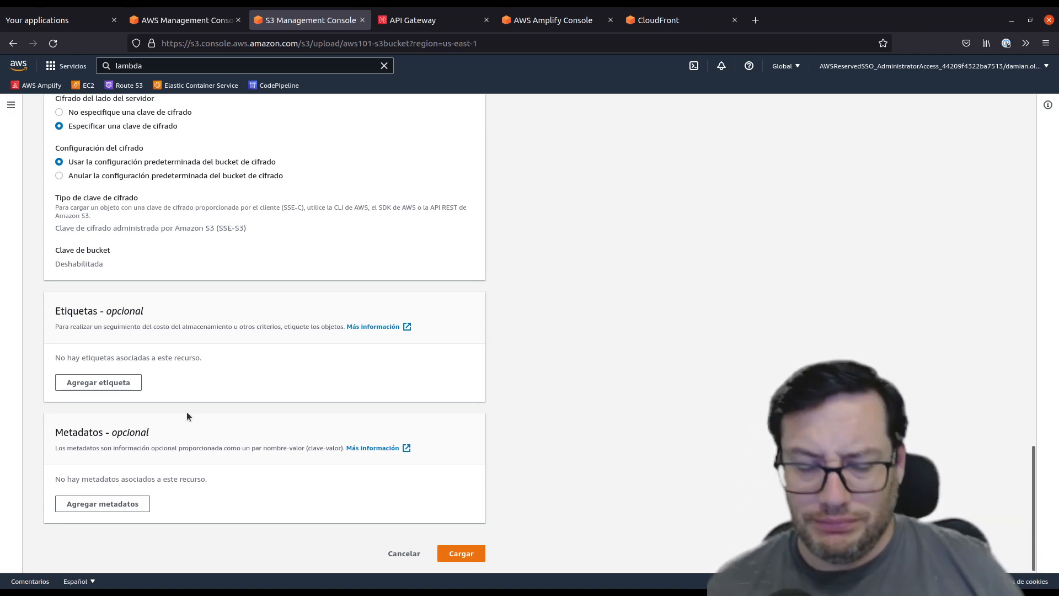
scroll(185, 194, up, 20)
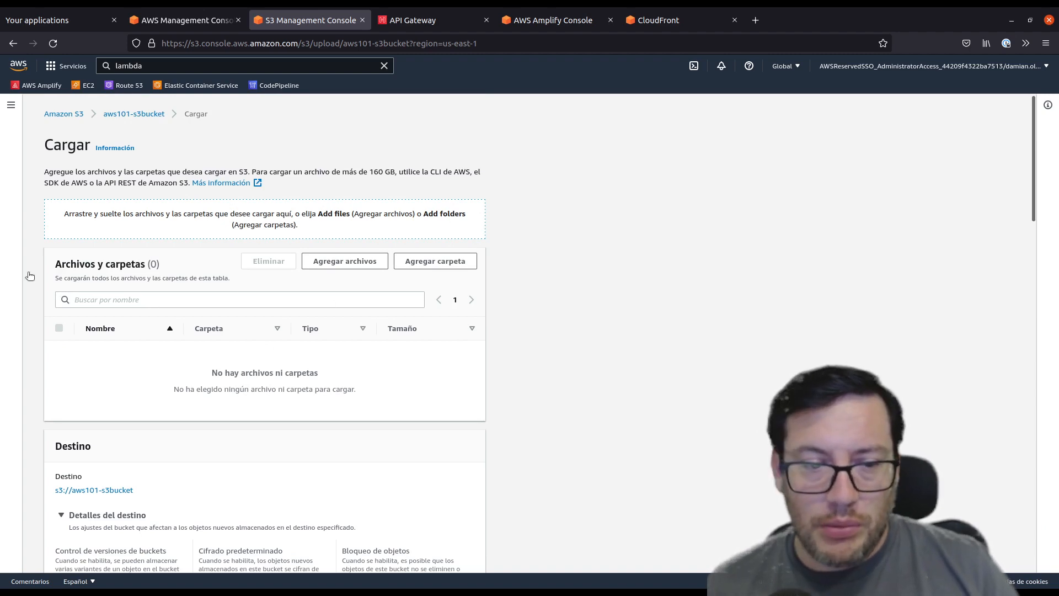
scroll(480, 350, down, 2)
scroll(127, 243, up, 2)
scroll(220, 406, down, 6)
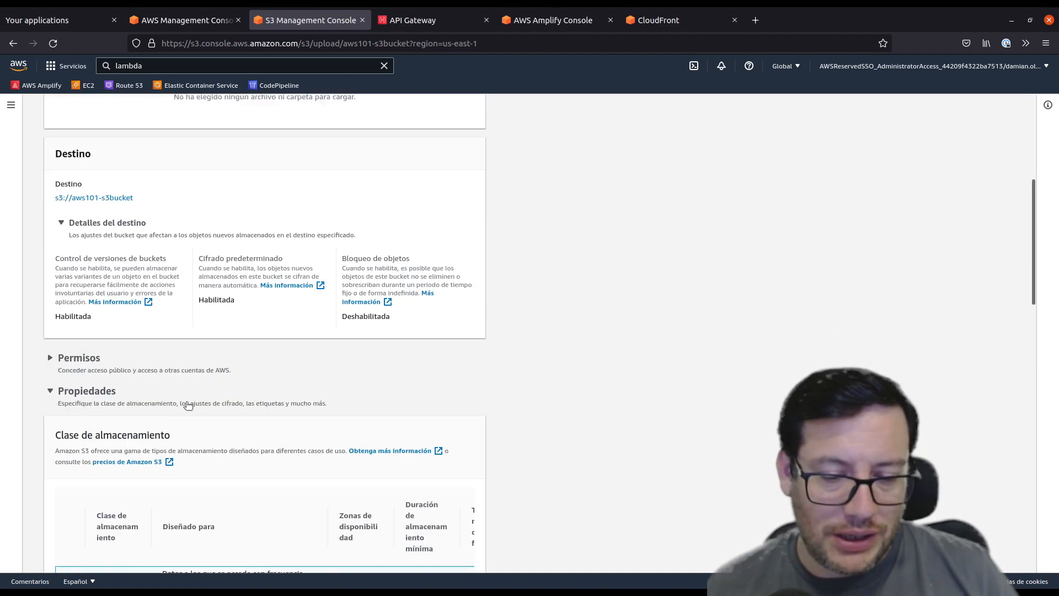
- Add the files index.html and Dockerfile from the hola-aws101 folder to the upload list
scroll(110, 386, up, 3)
scroll(307, 393, up, 3)
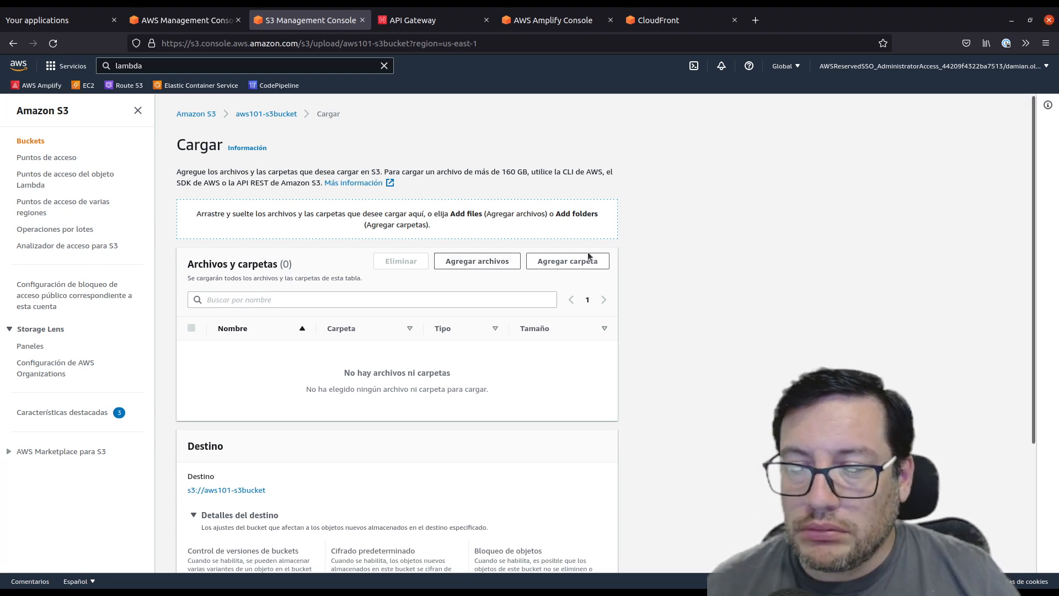
click(470, 265)
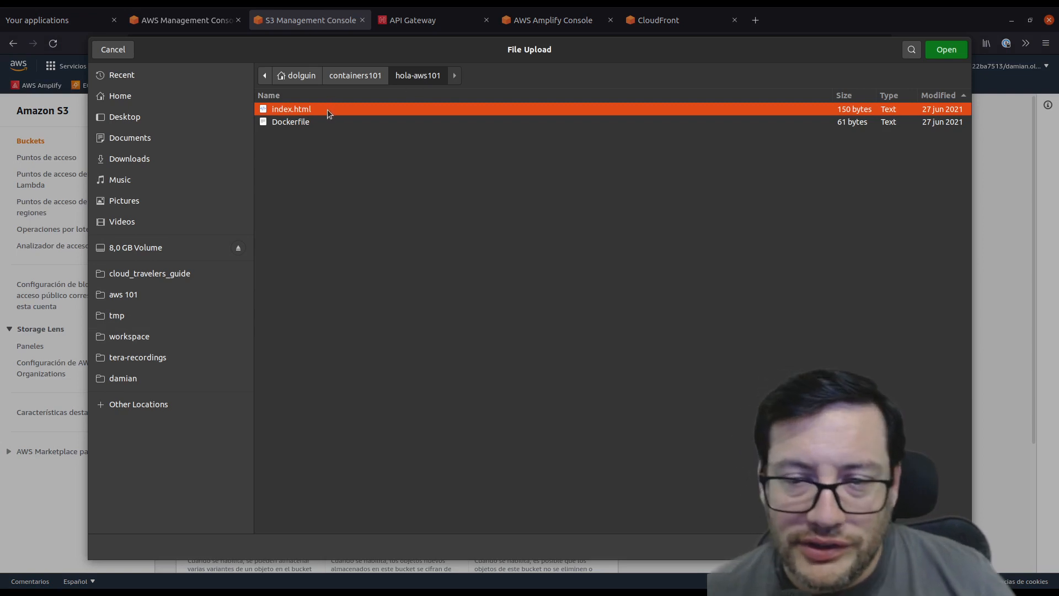
ctrl+click(295, 124)
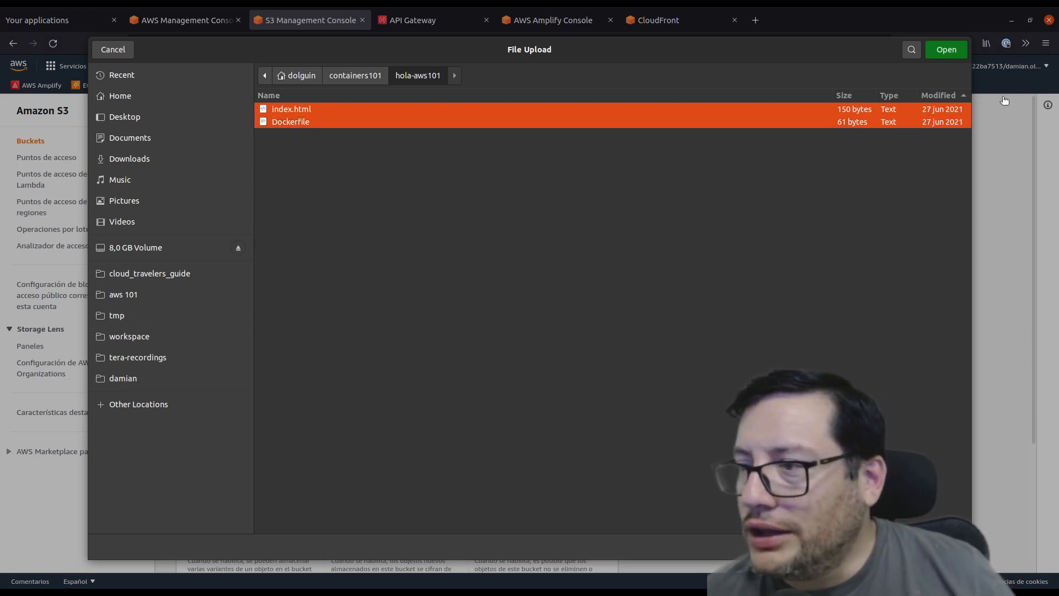
click(954, 50)
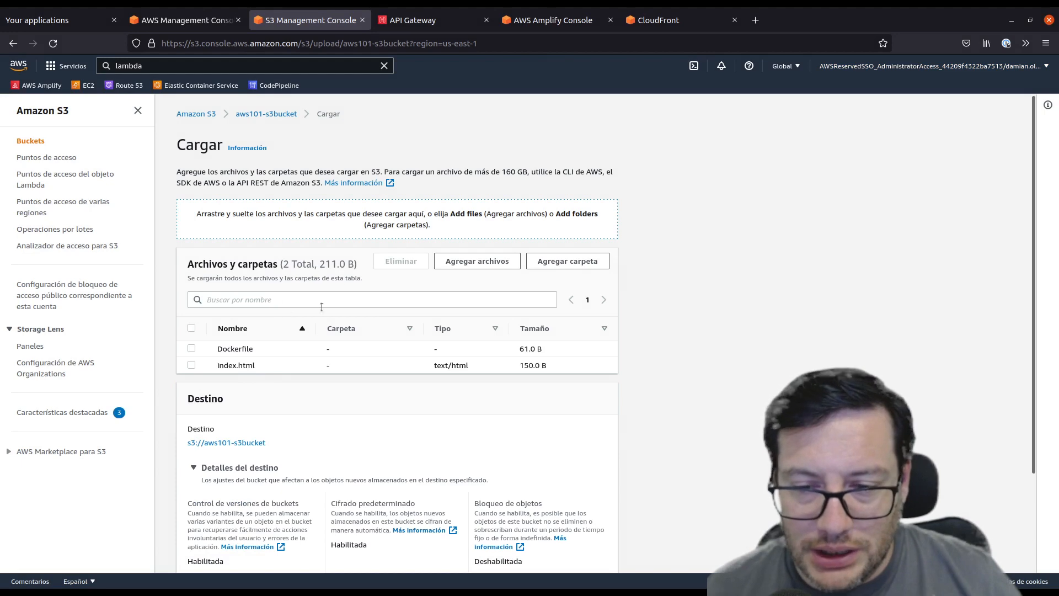
- Review the upload's file list and destination details, upload both files to aws101-s3bucket, and close the upload status page
scroll(462, 370, down, 3)
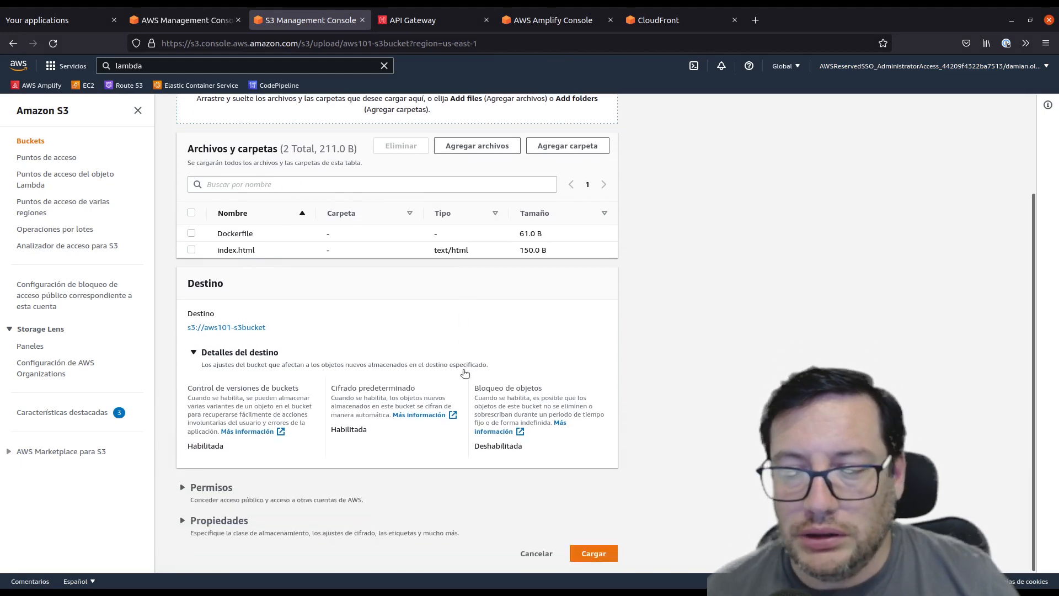
scroll(462, 373, up, 2)
scroll(463, 374, up, 1)
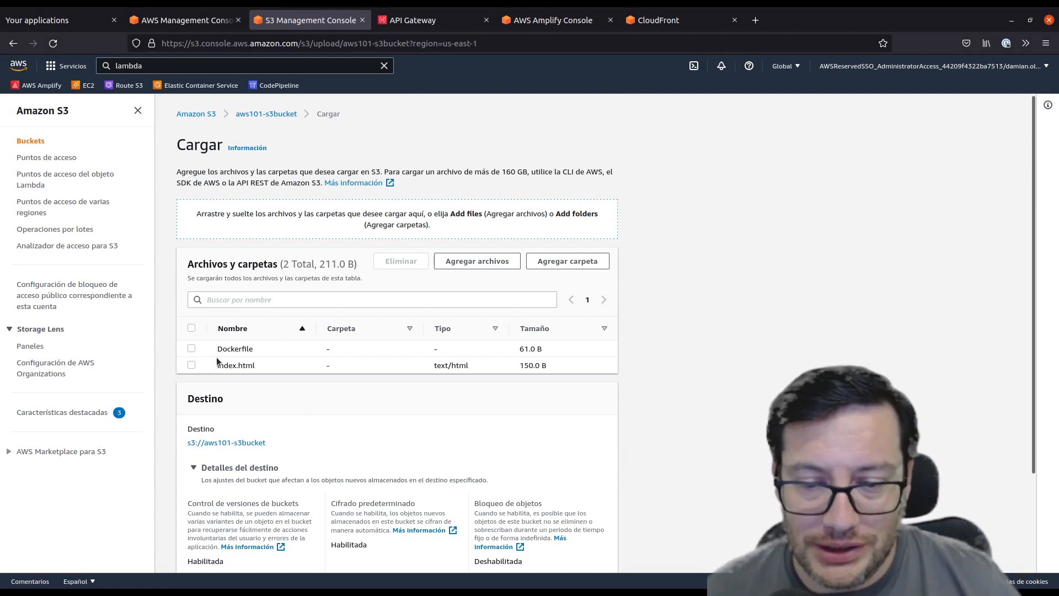
scroll(370, 292, down, 2)
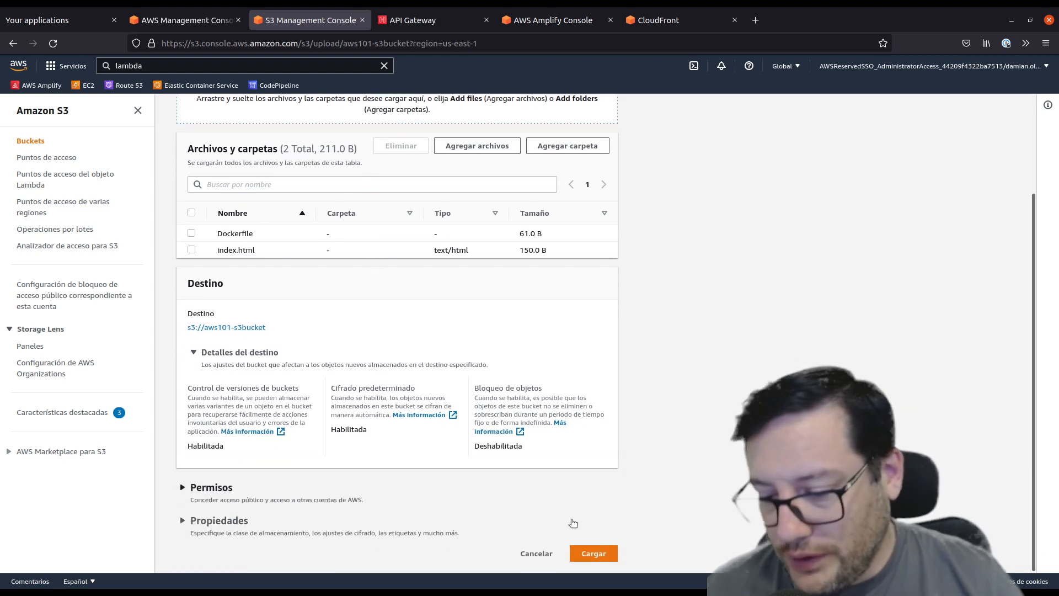
scroll(603, 494, up, 2)
scroll(423, 407, down, 2)
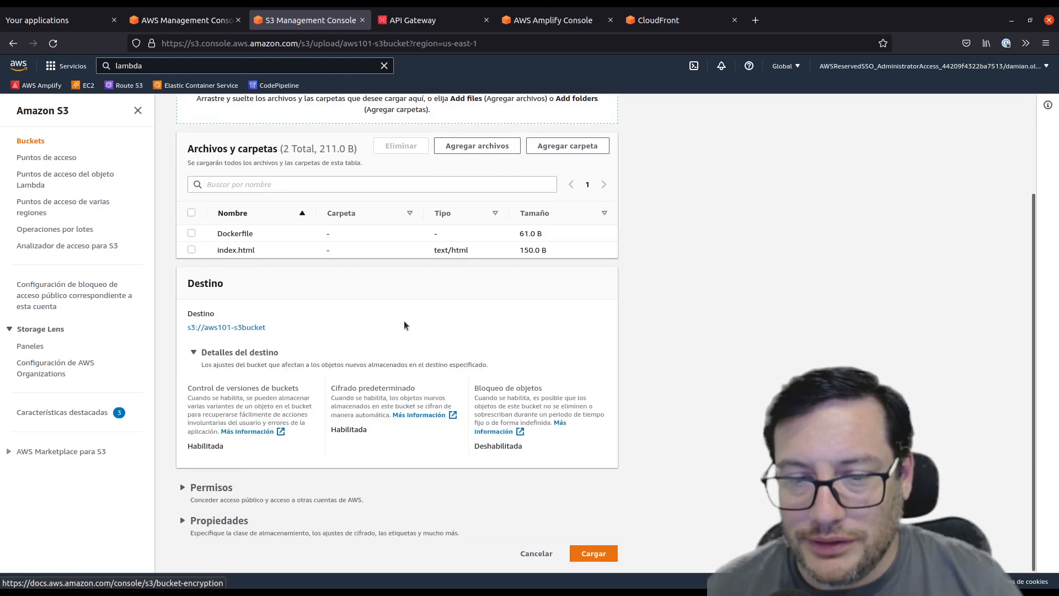
scroll(489, 205, up, 1)
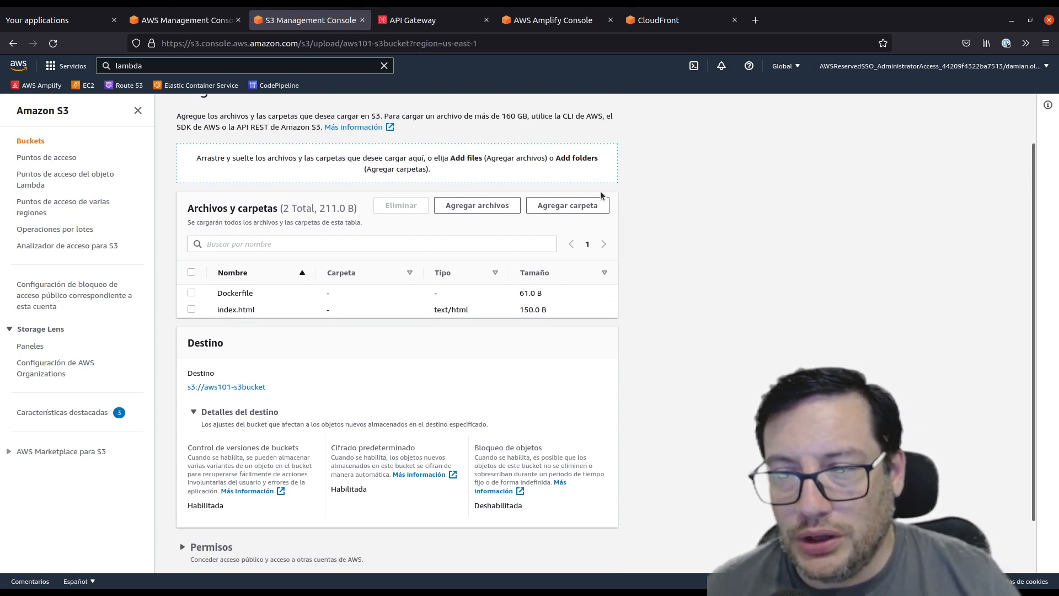
scroll(298, 466, down, 1)
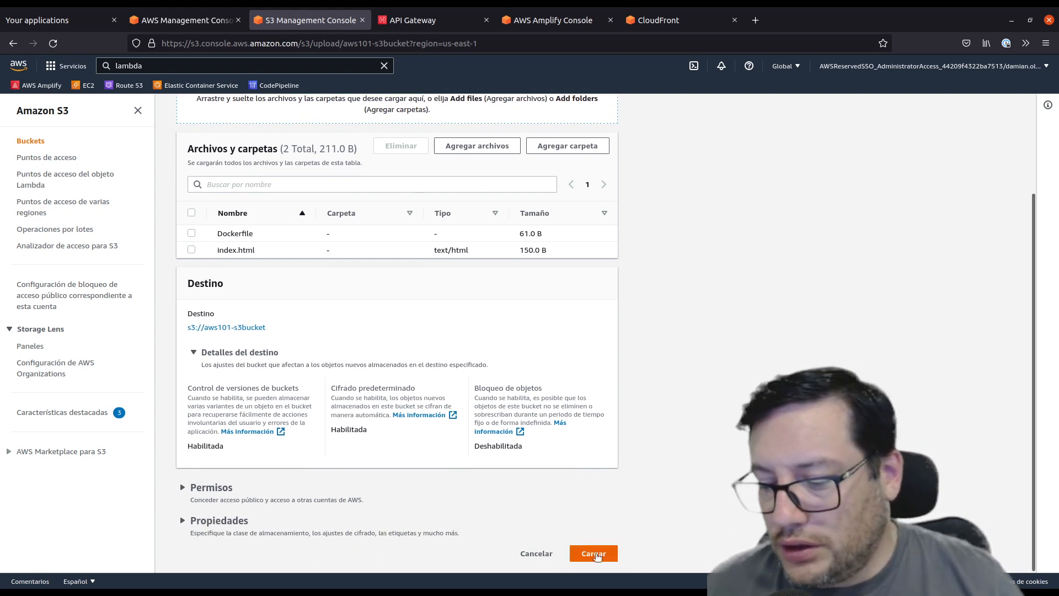
click(184, 489)
click(183, 490)
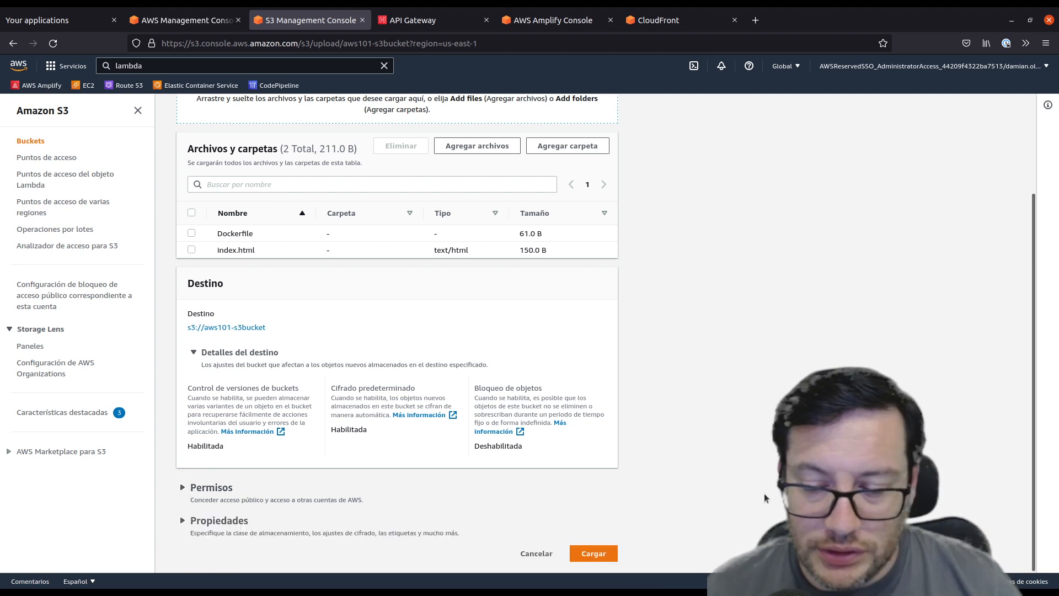
click(605, 557)
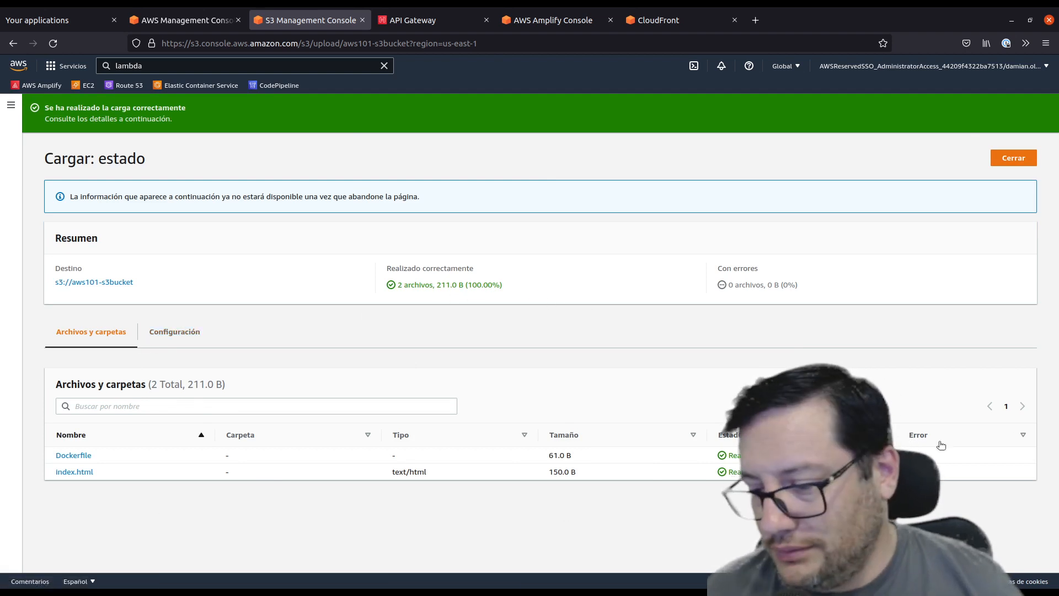
click(1019, 166)
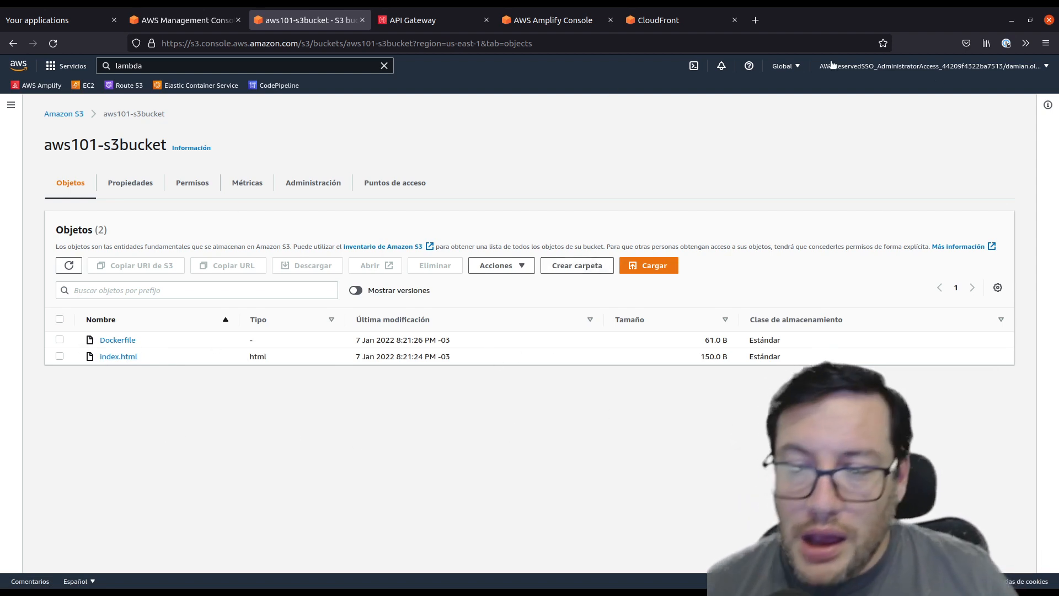
- Open the uploaded index.html object and examine its properties, permissions and versions
click(121, 360)
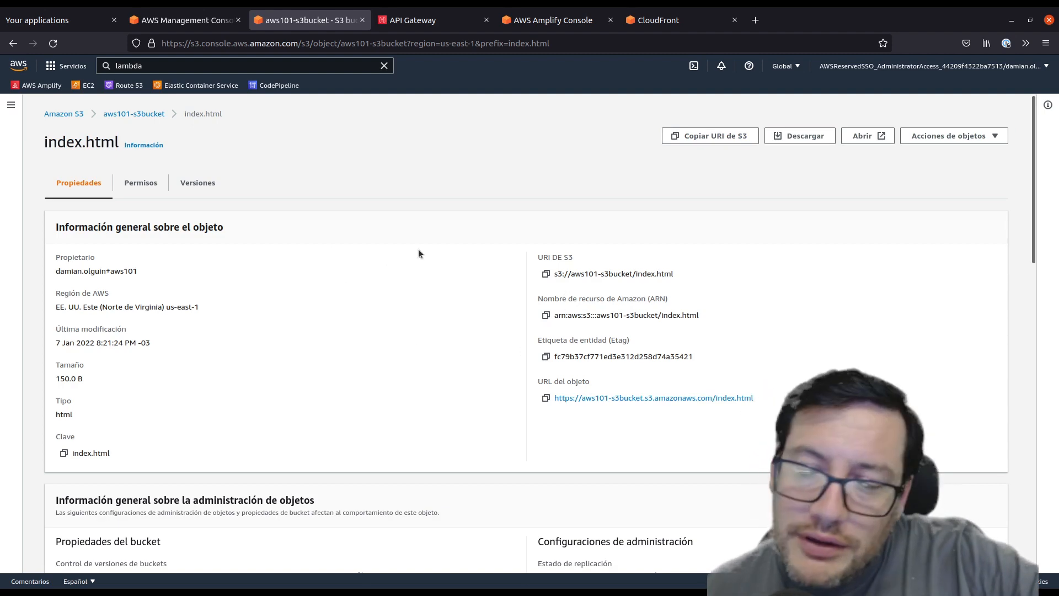
scroll(388, 425, down, 10)
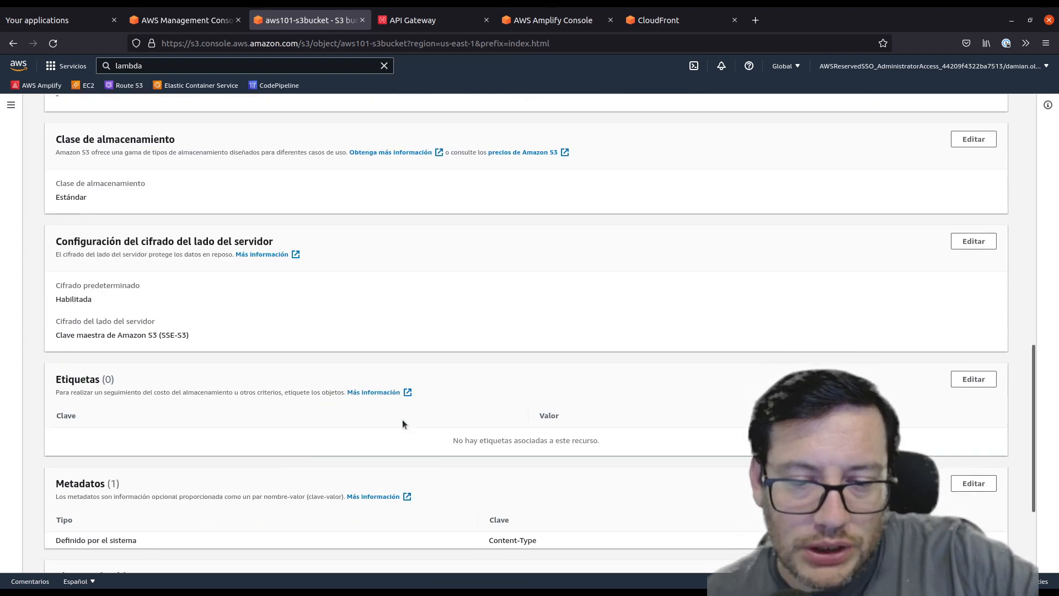
scroll(402, 424, down, 3)
scroll(403, 424, up, 10)
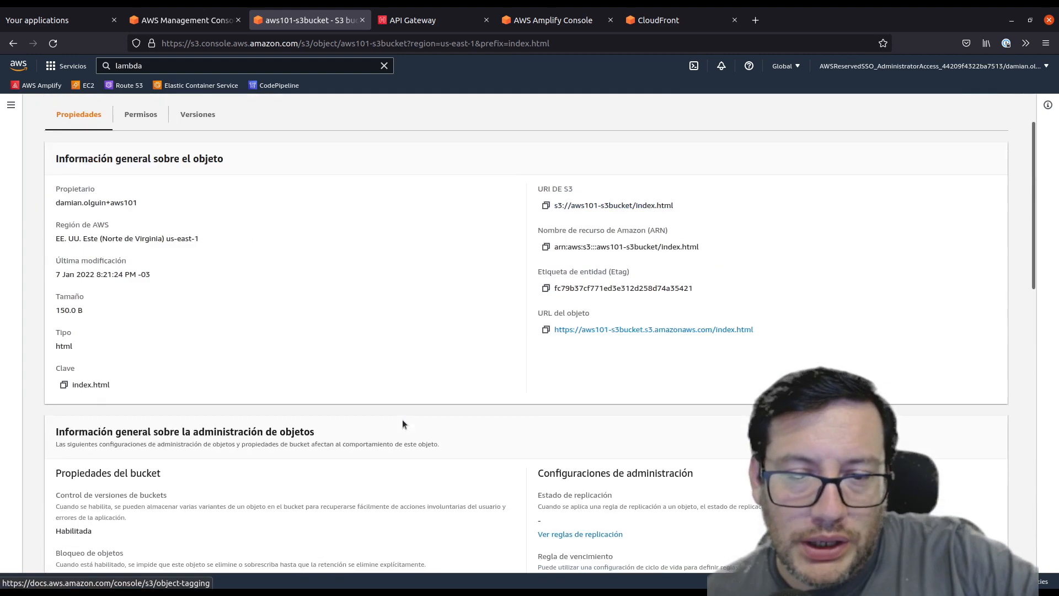
scroll(402, 424, up, 3)
click(133, 185)
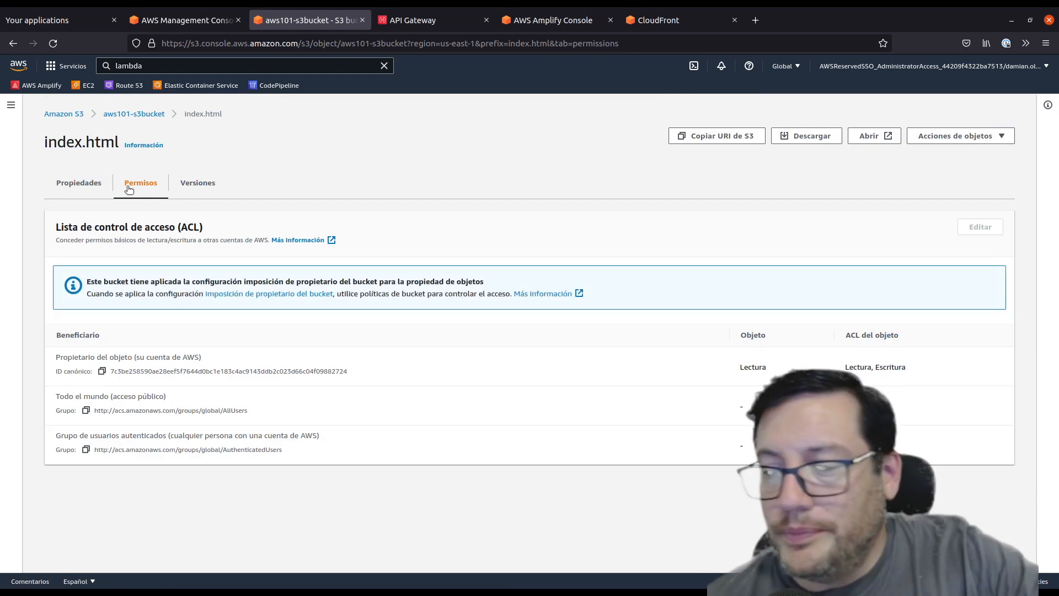
click(196, 178)
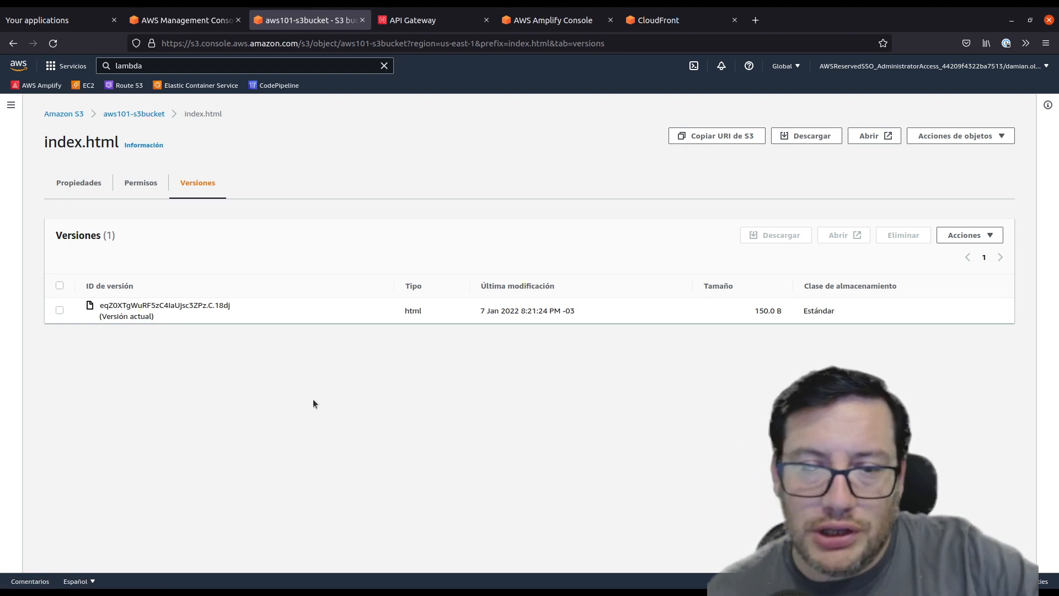
- Return to the properties of index.html, copy its S3 URI, and paste s3://aws101-s3bucket/index.html into the console's service search
click(83, 183)
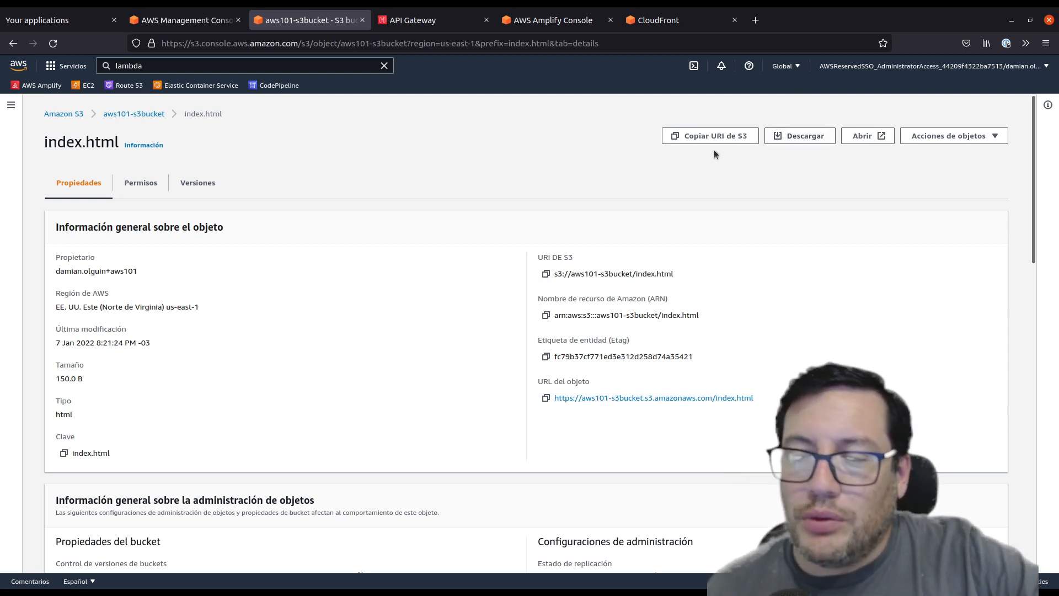
click(692, 136)
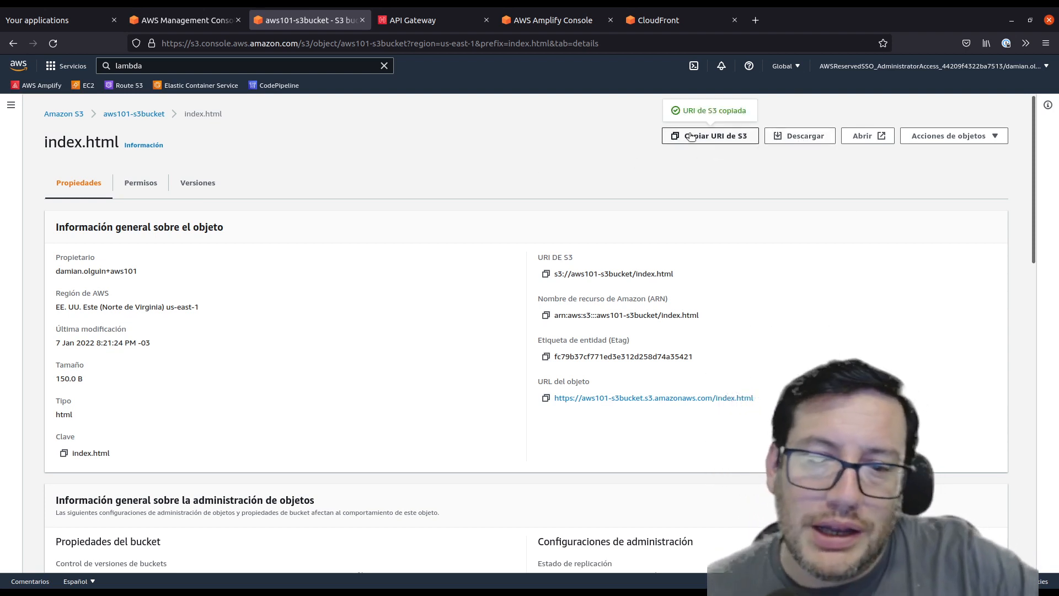
click(332, 66)
text(s3://aws101-s3bucket/index.html)
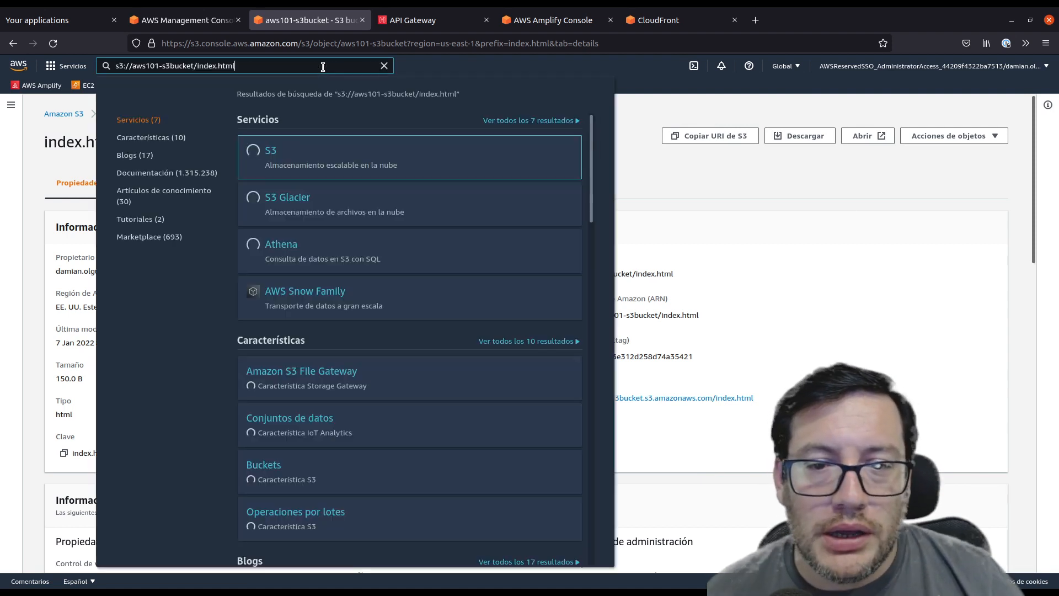
- Paste s3://aws101-s3bucket/index.html into the browser's address bar, examine its bucket and object key parts, and dismiss the suggestions
key(ctrl+l)
text(s3://aws101-s3bucket/index.html)
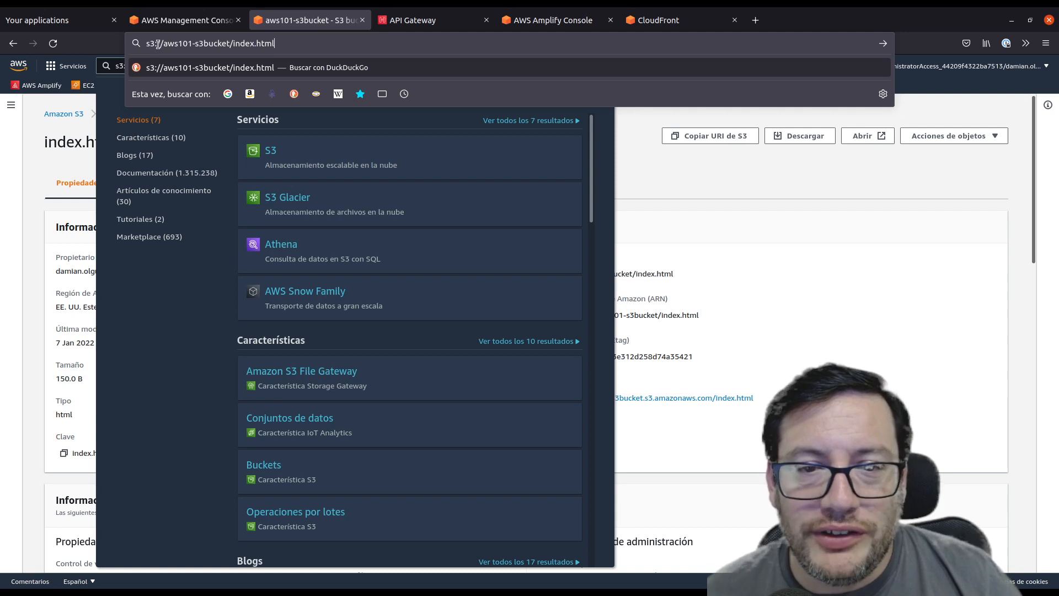
drag(157, 43, 299, 45)
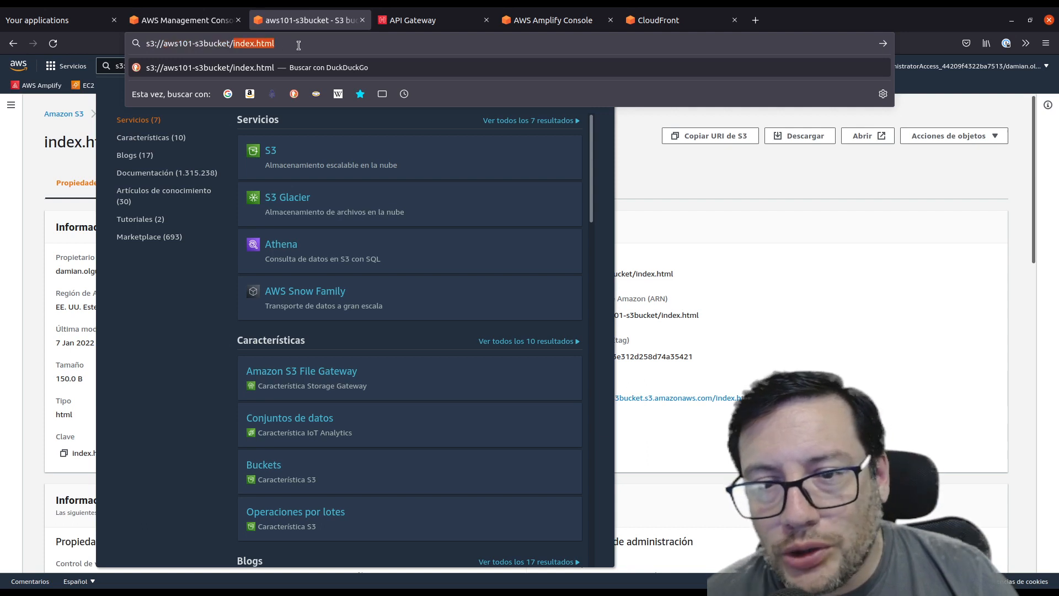
click(777, 220)
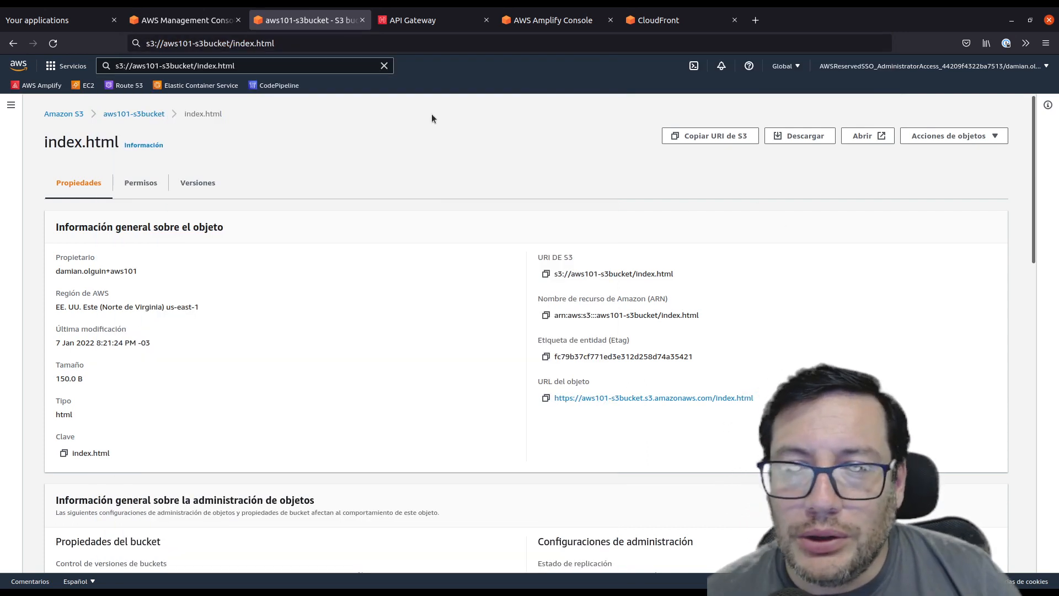
- Launch AWS CloudShell from the S3 console and dismiss its welcome message
click(694, 66)
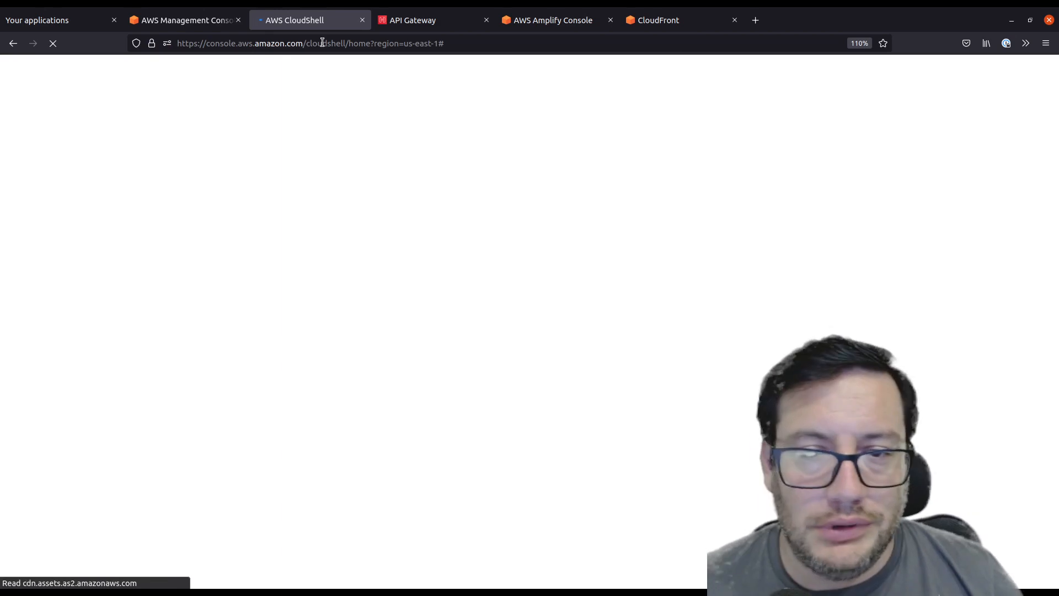
click(204, 25)
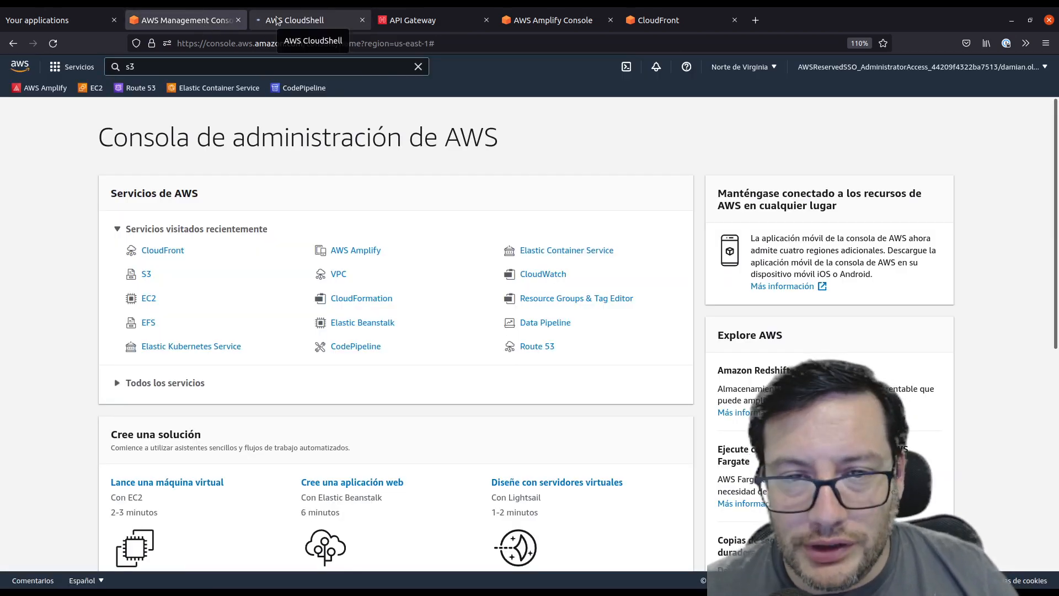
click(429, 21)
click(315, 22)
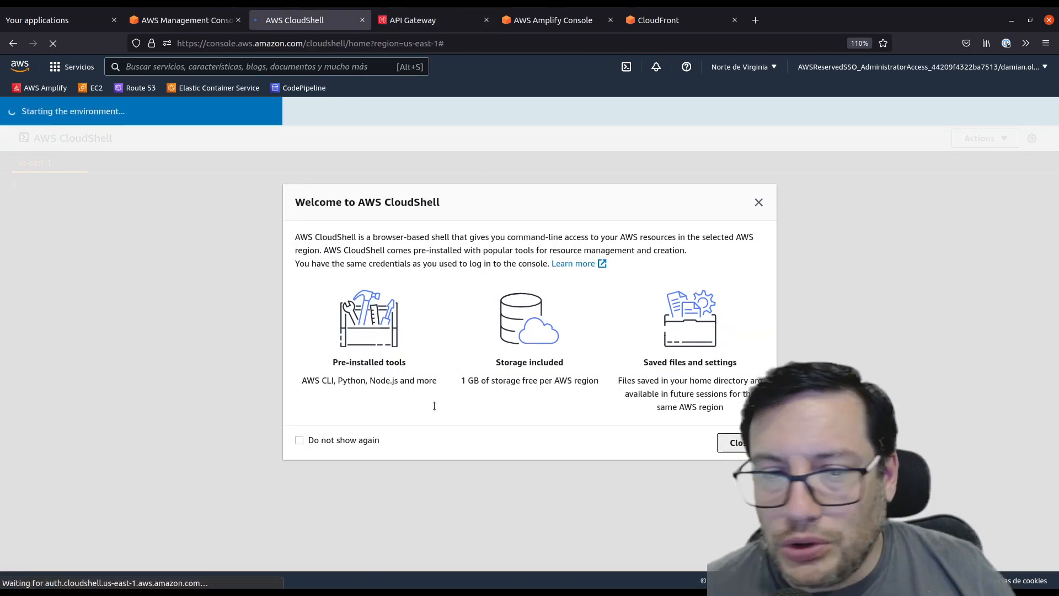
click(738, 443)
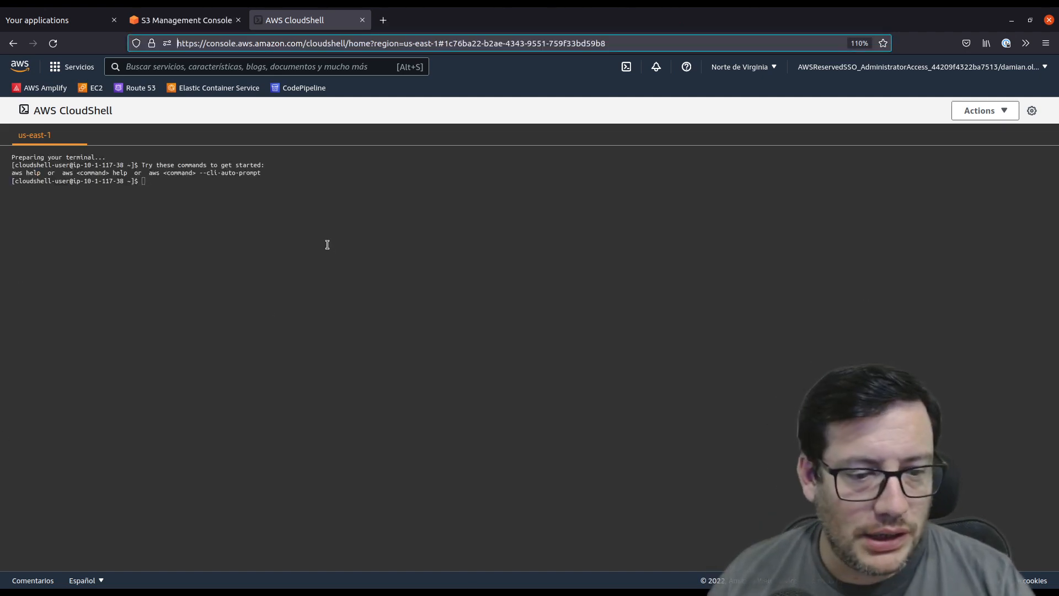
- Run aws sts get-caller-identity in CloudShell and enlarge the page to 150%
click(327, 244)
text(aws)
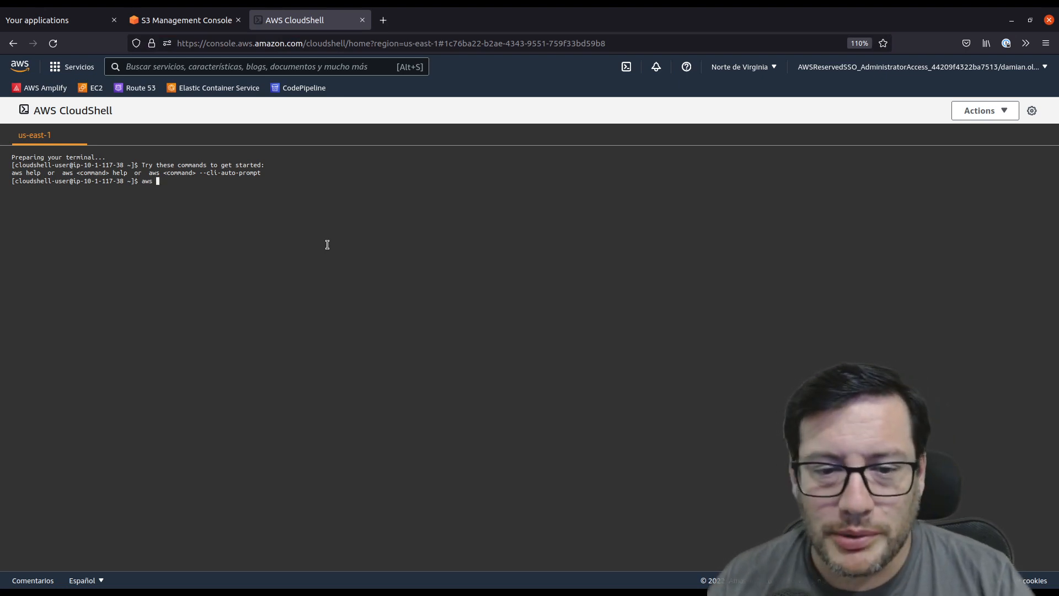
text( sts)
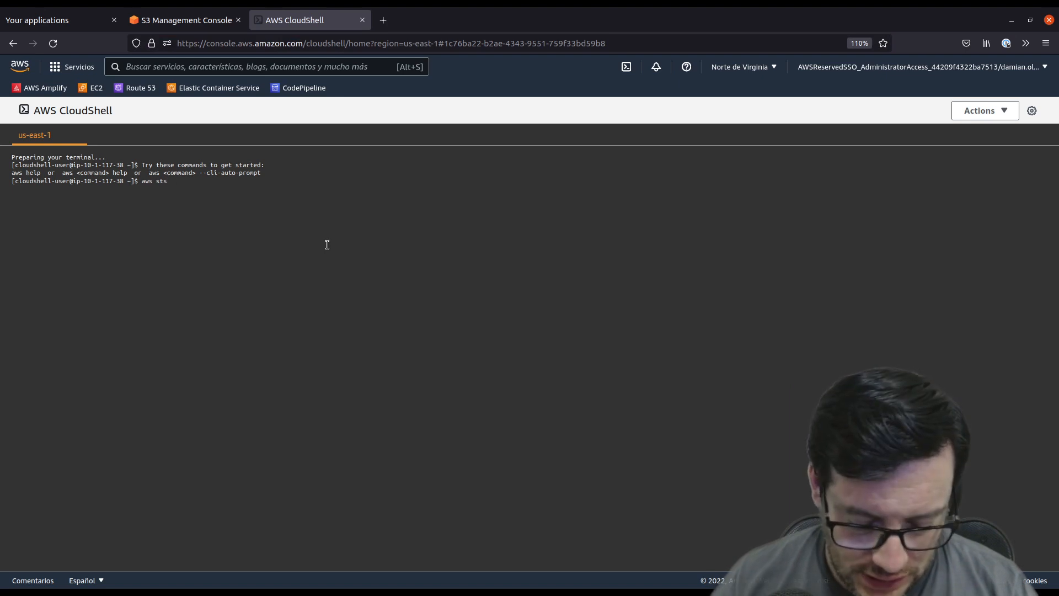
text( get-caller-identity)
key(Return)
key(ctrl+plus)
key(ctrl+plus)
key(ctrl+plus)
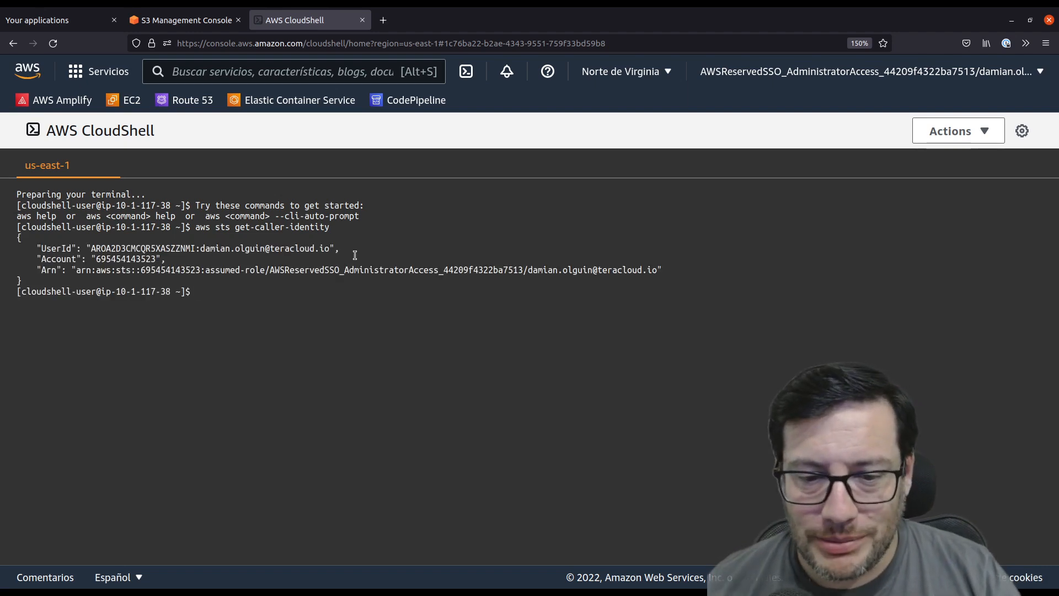
key(Up)
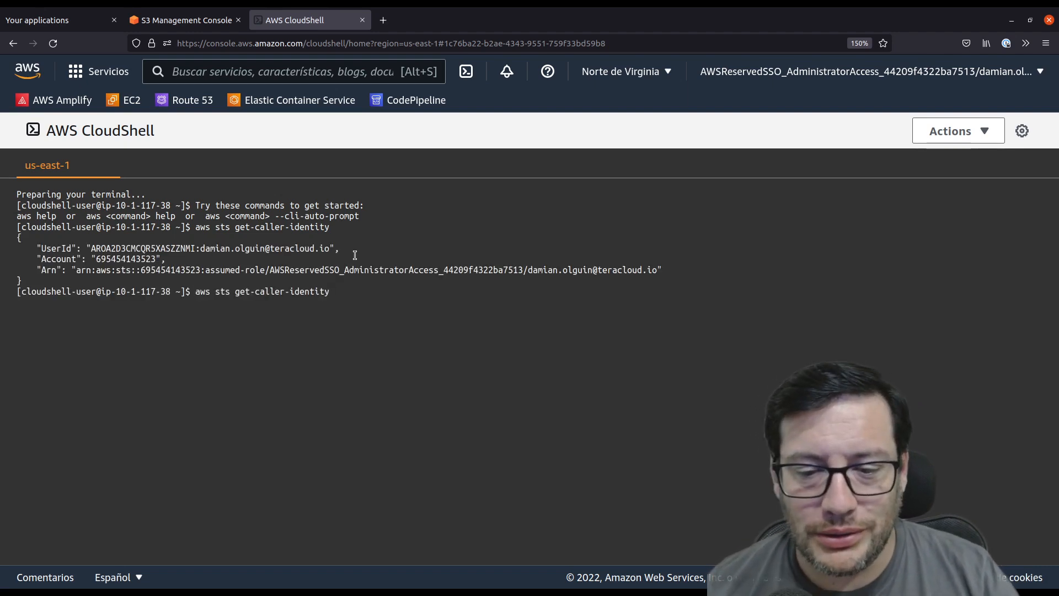
key(ctrl+w)
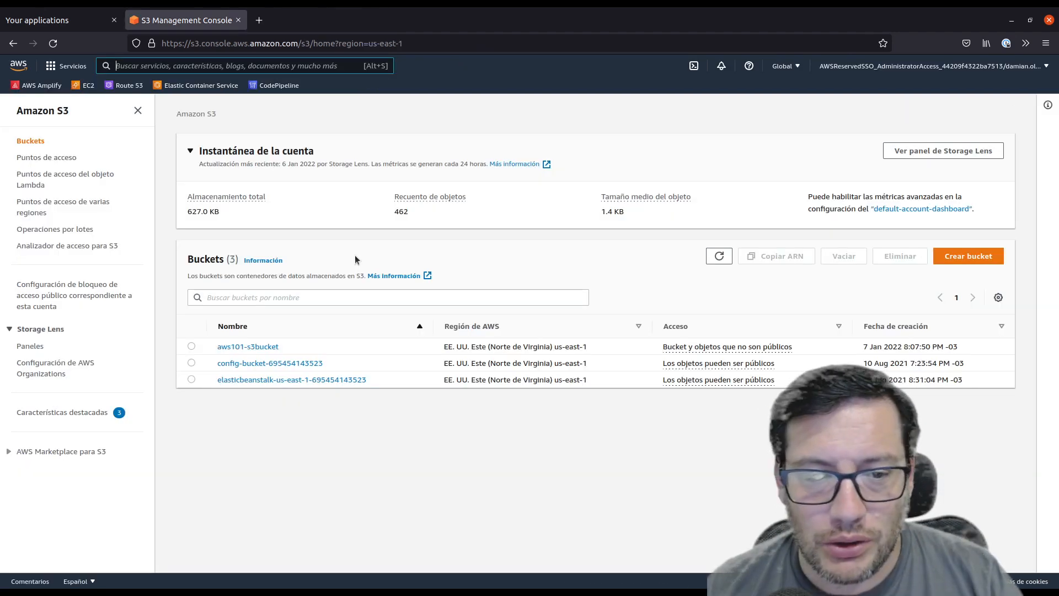
key(ctrl+shift+t)
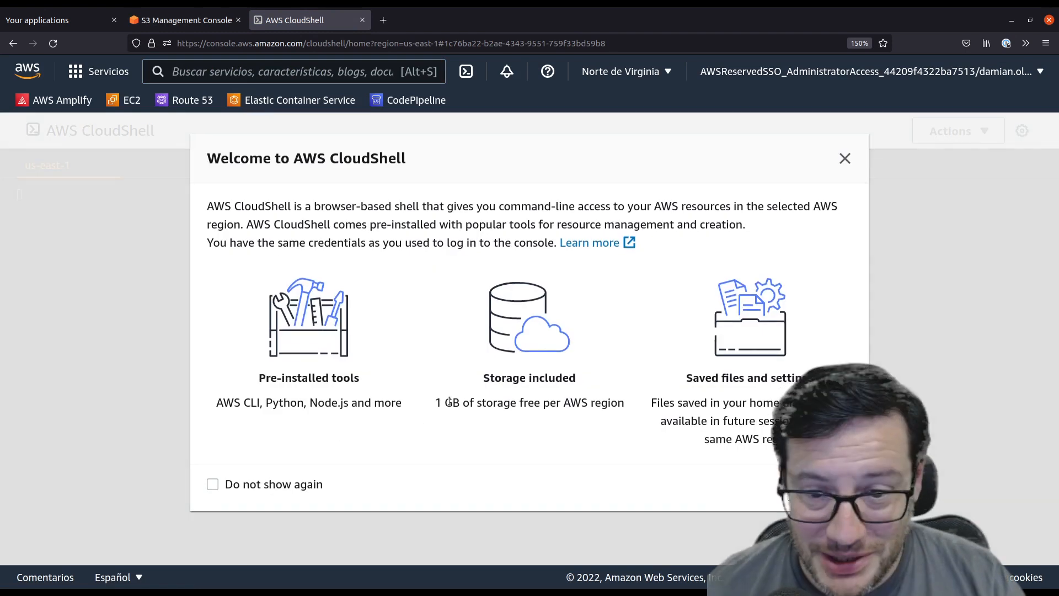
click(667, 517)
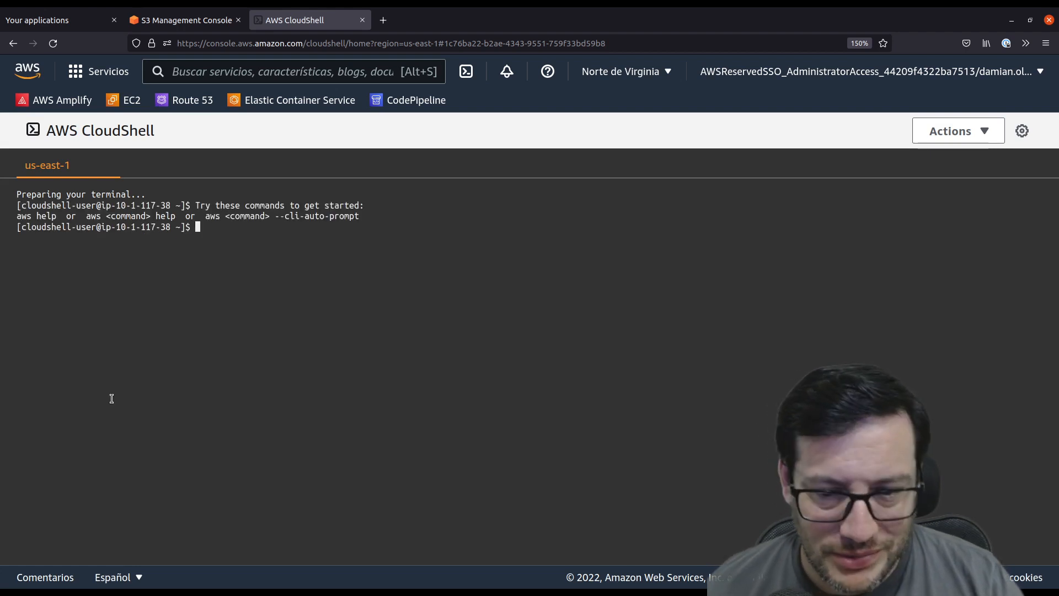
- Begin an aws s3 ls command in CloudShell and copy the S3 URI of index.html from aws101-s3bucket in the S3 console
text(a)
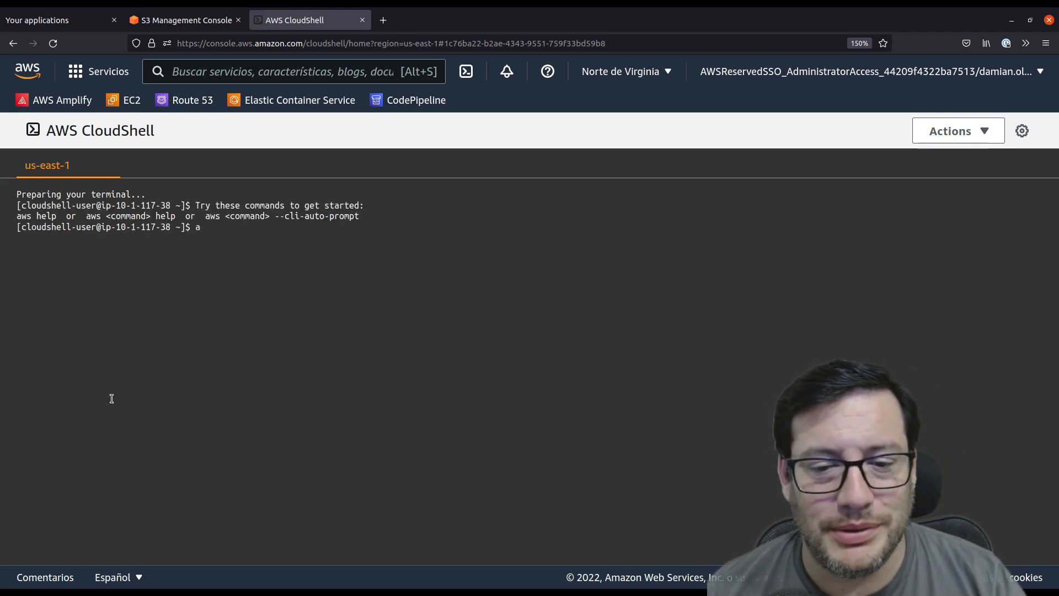
text(ws s3)
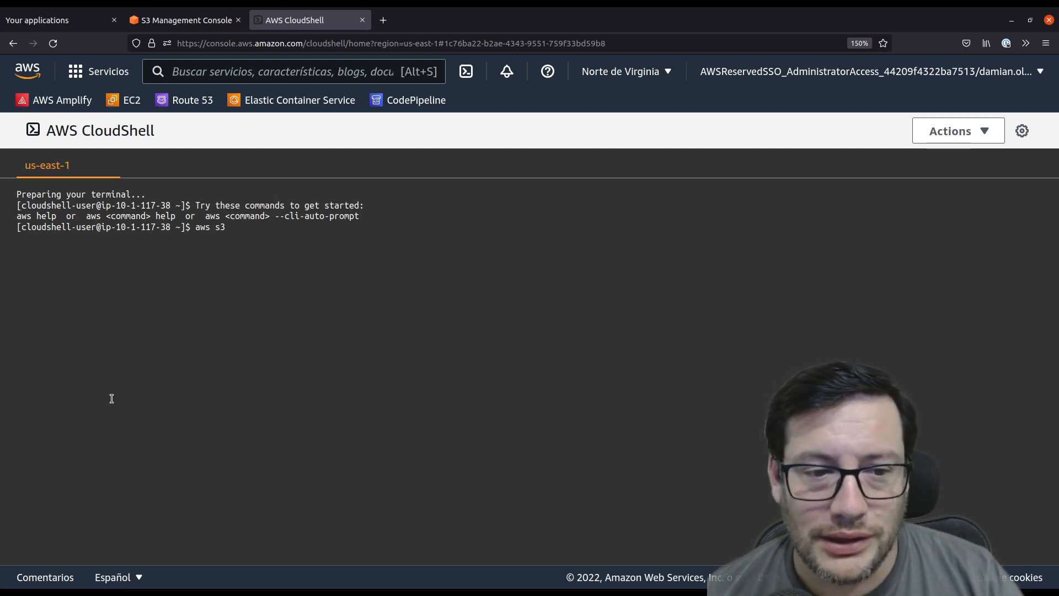
text(ls)
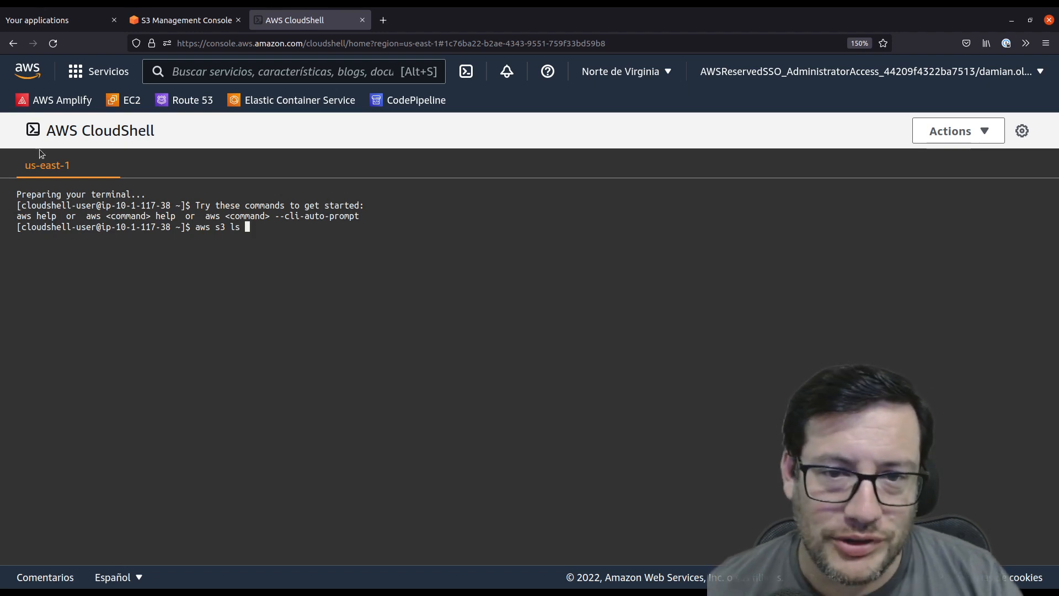
click(223, 28)
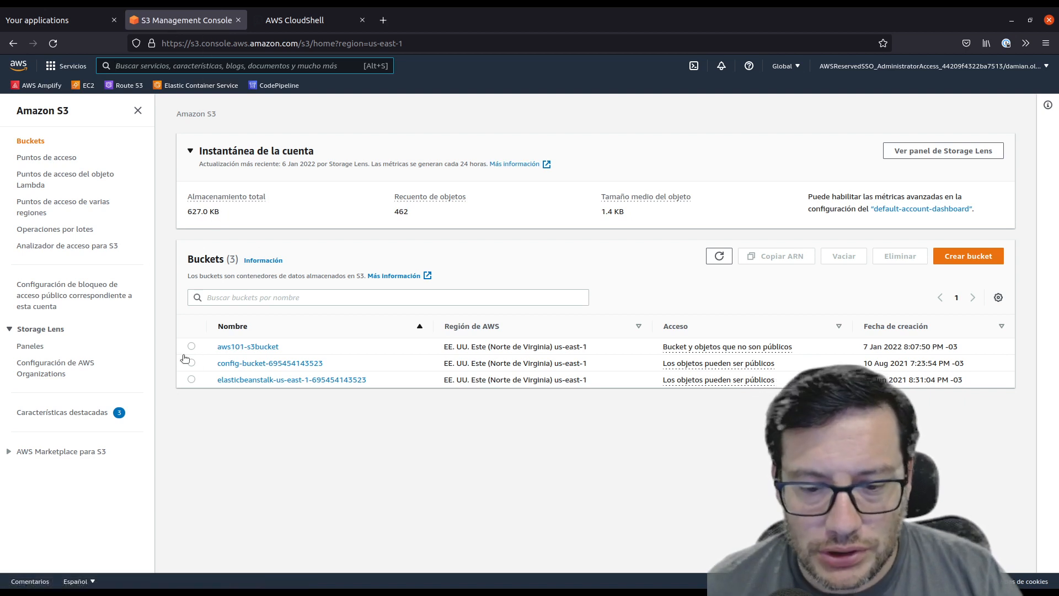
click(249, 347)
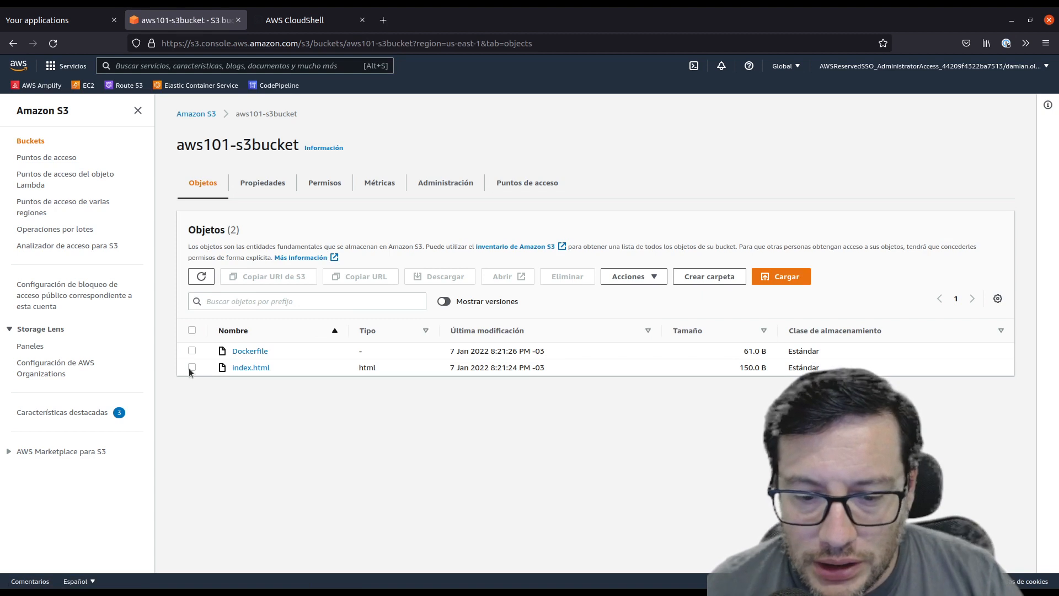
click(192, 367)
click(248, 368)
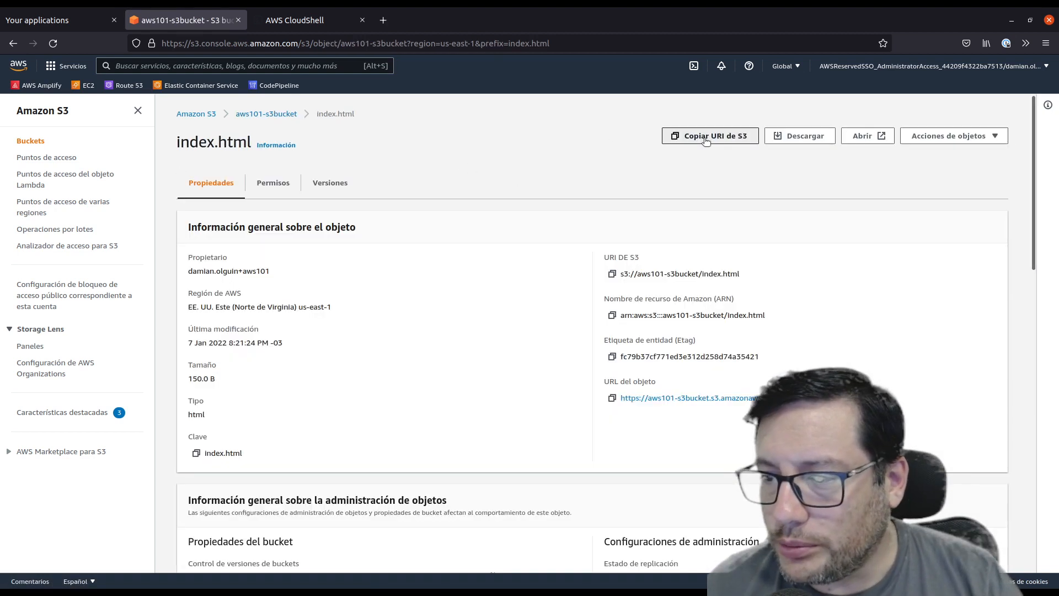
click(706, 138)
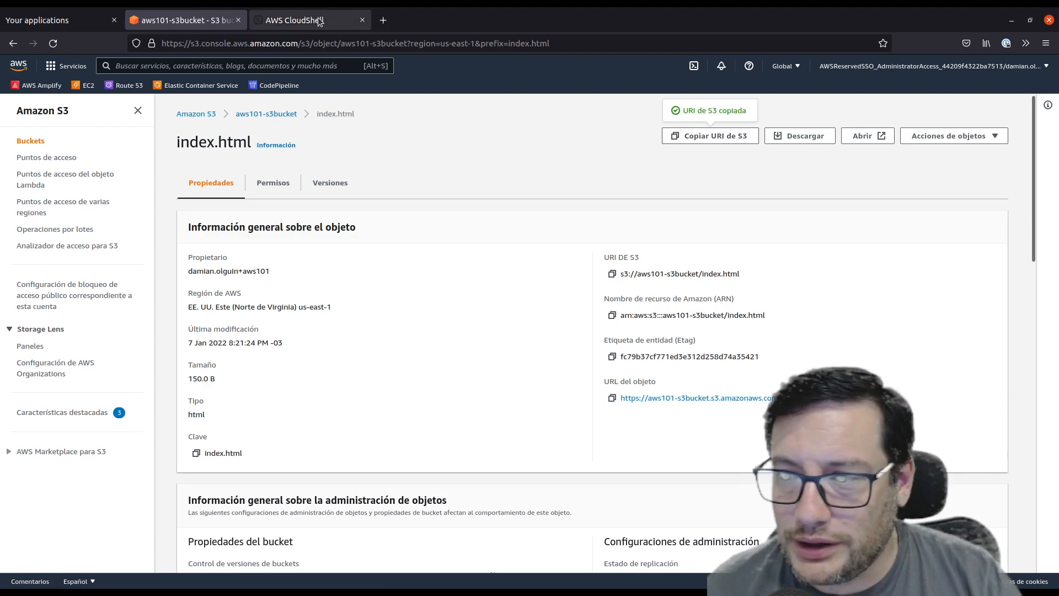
- Return to CloudShell and list the bucket's contents with aws s3 ls s3://aws101-s3bucket/, using the pasted URI without index.html
click(301, 20)
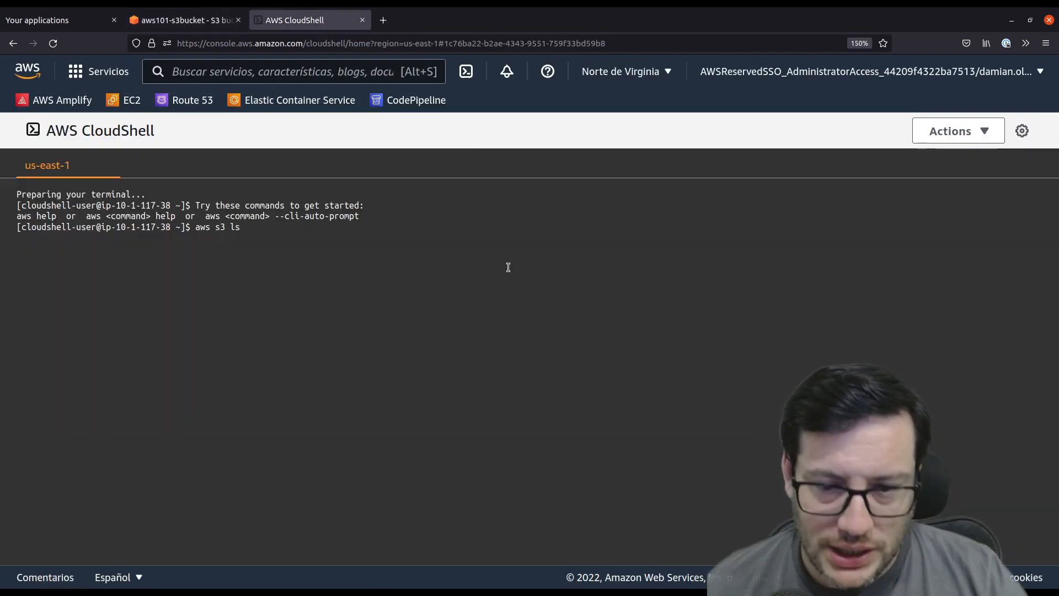
right_click(508, 267)
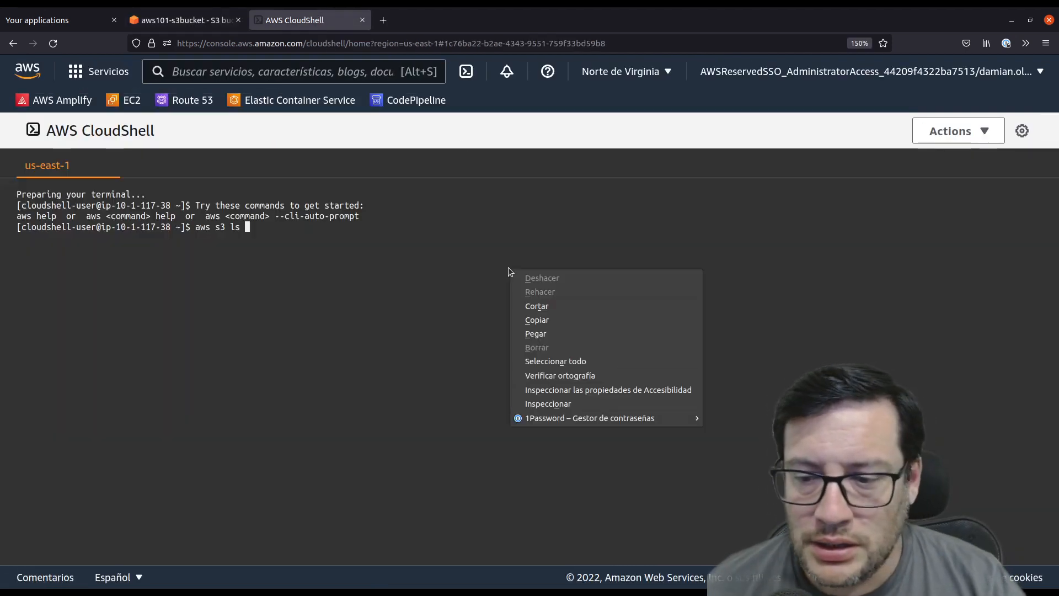
click(562, 333)
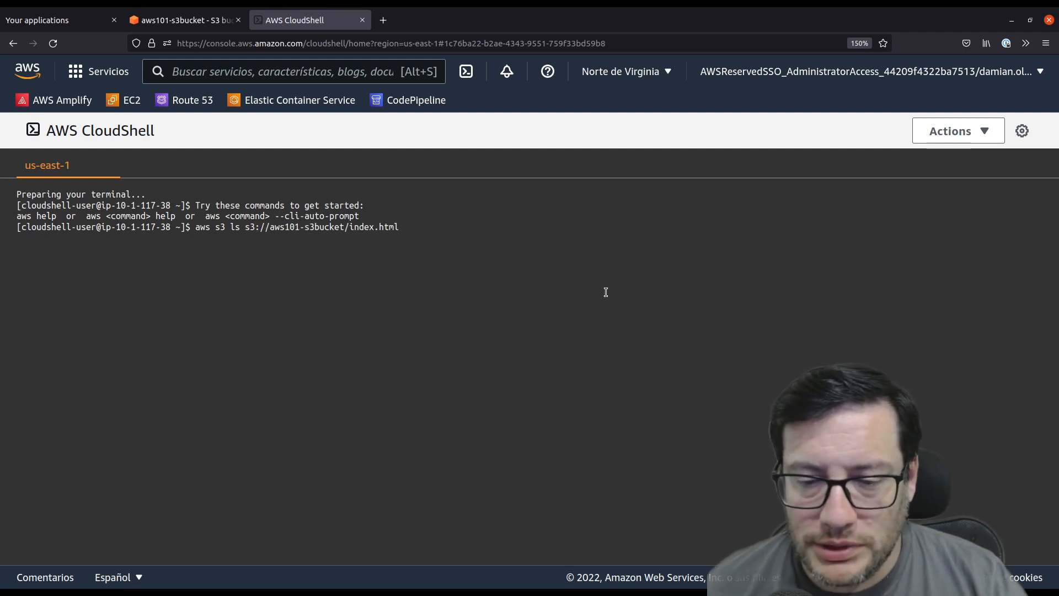
key(BackSpace)
key(BackSpace)
key(BackSpace)
key(BackSpace)
key(BackSpace)
key(BackSpace)
key(BackSpace)
key(BackSpace)
key(BackSpace)
key(BackSpace)
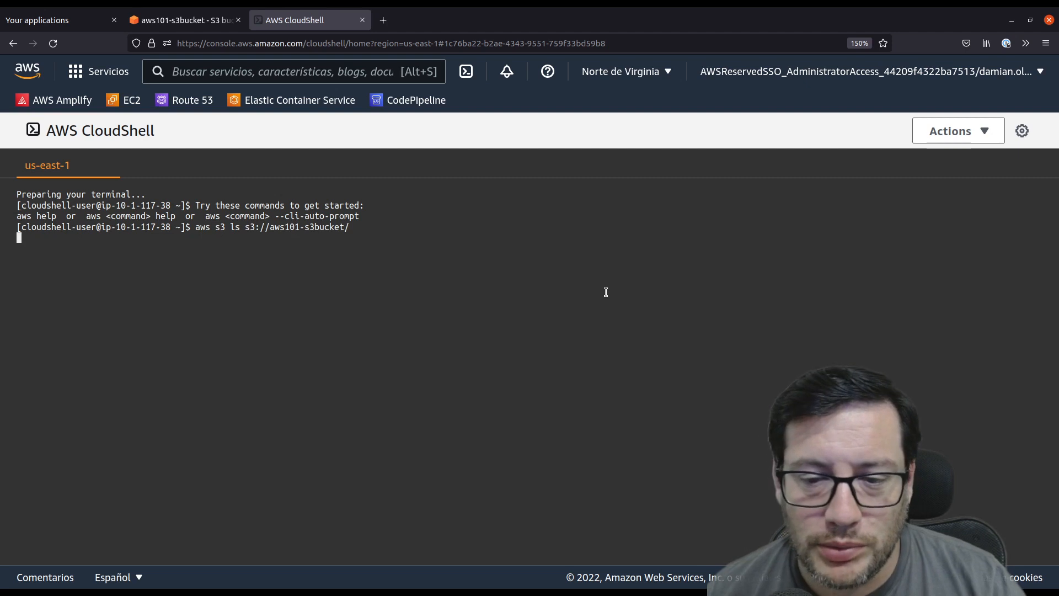
key(Up)
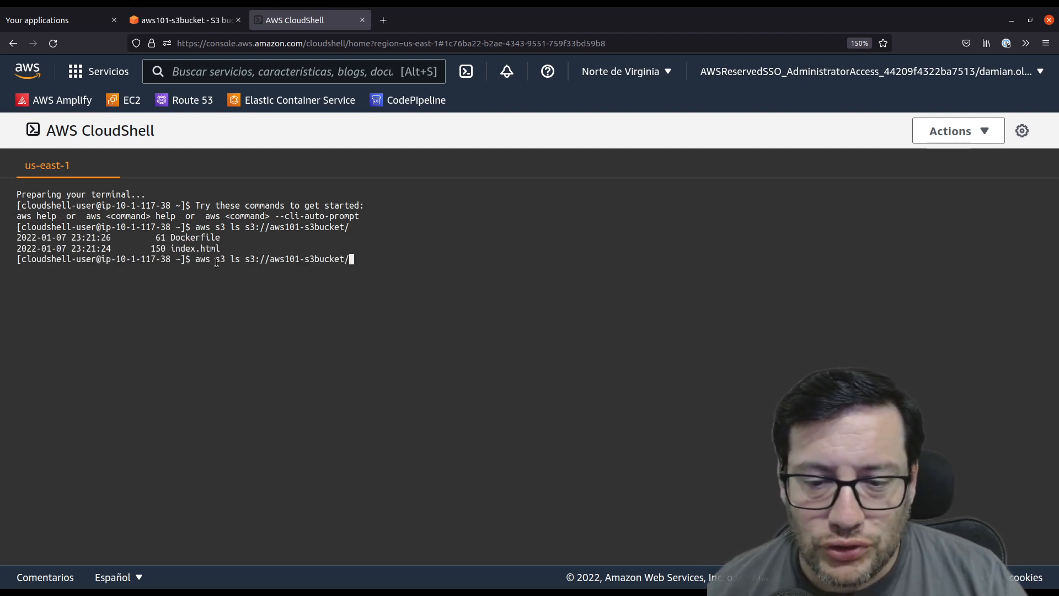
key(ctrl+w)
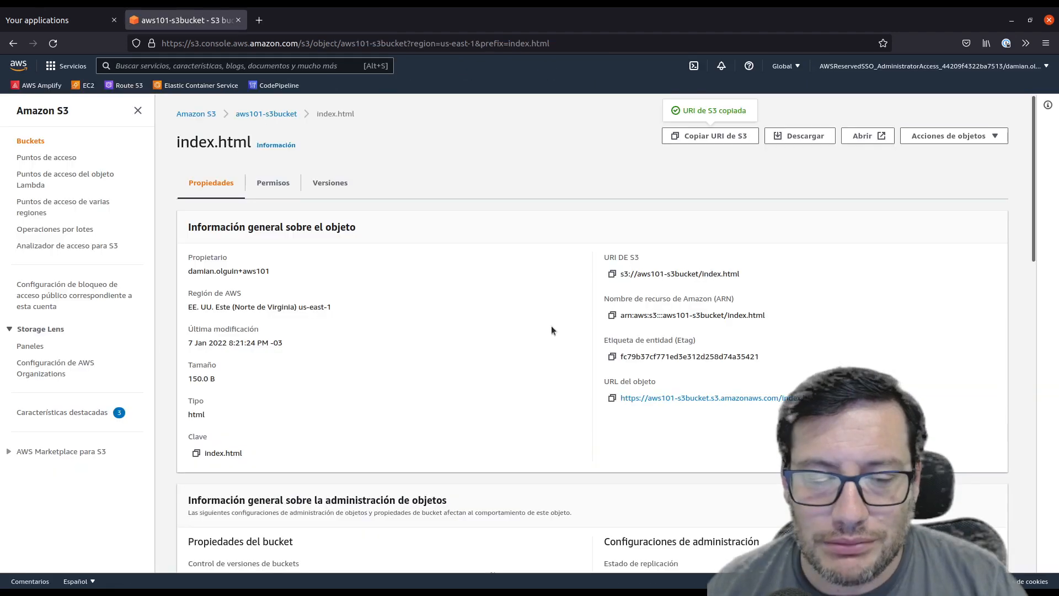
key(ctrl+shift+t)
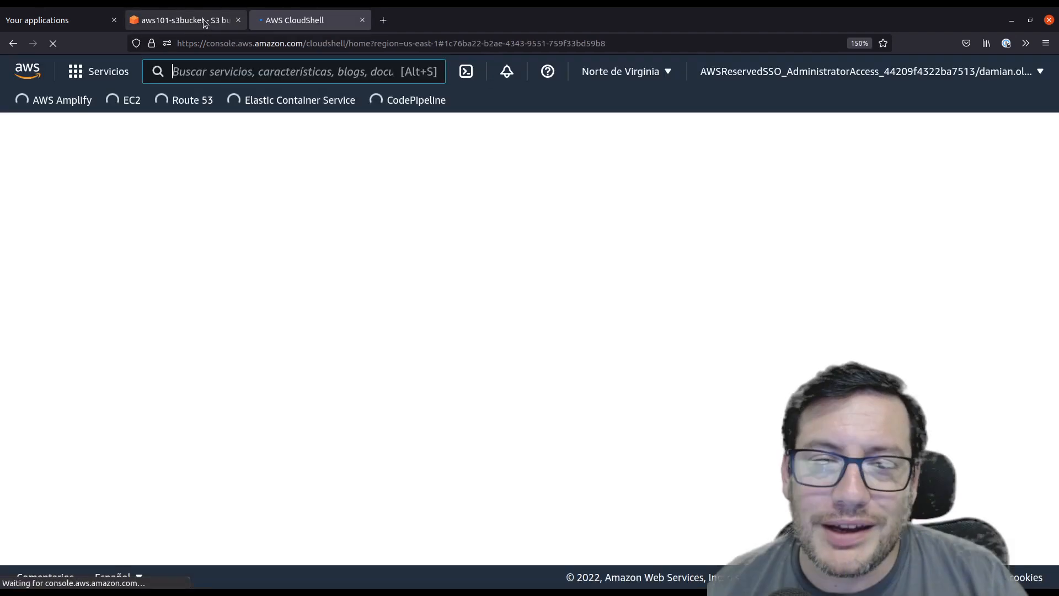
click(205, 22)
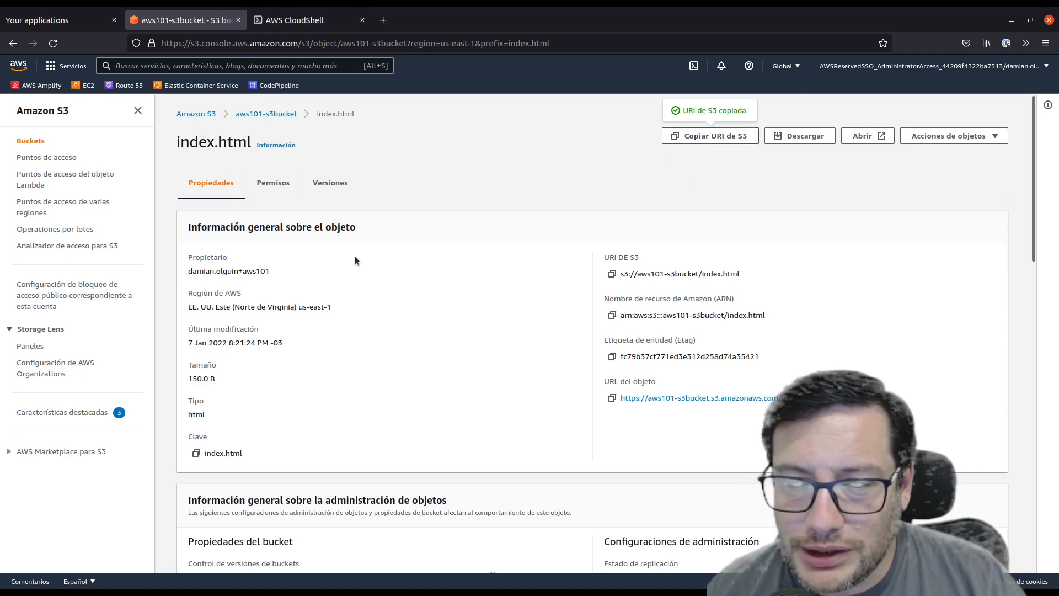
click(299, 22)
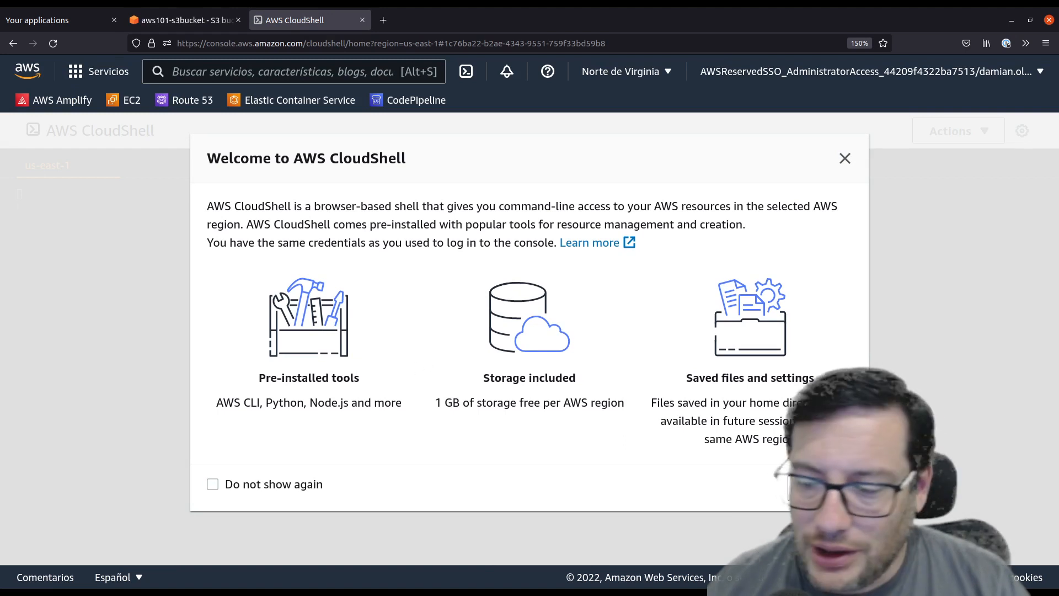
click(820, 489)
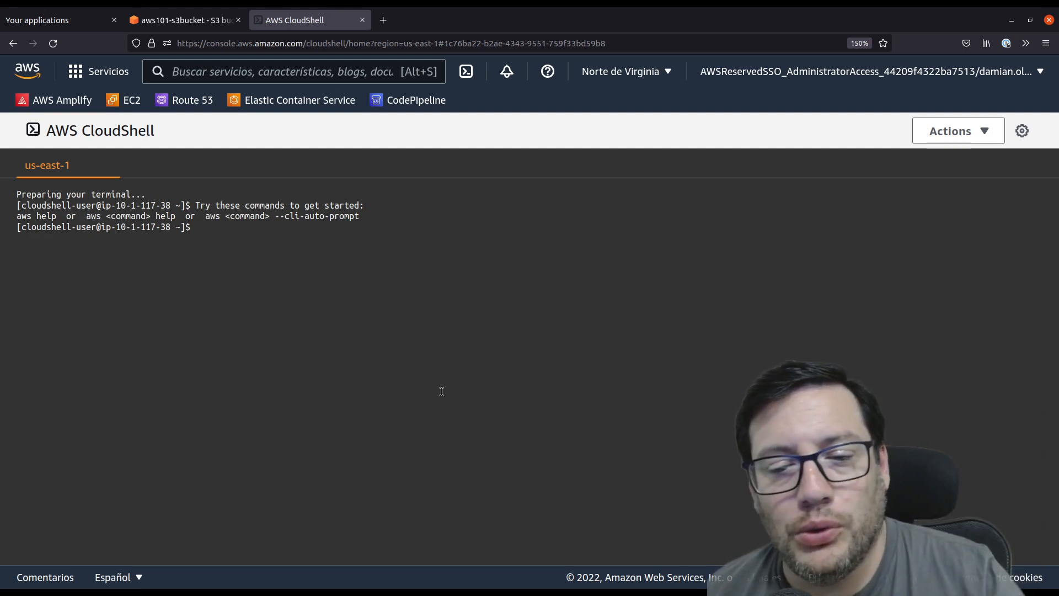
- Download index.html from the bucket into the current directory with aws s3 cp s3://aws101-s3bucket/index.html
text(aws c)
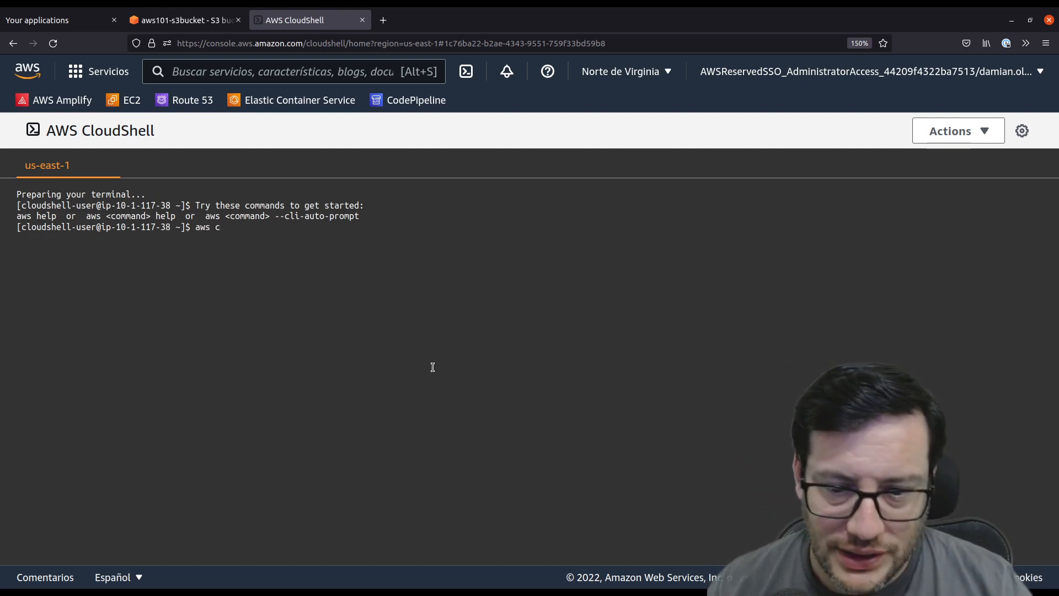
key(BackSpace)
text(s3 cp)
right_click(433, 367)
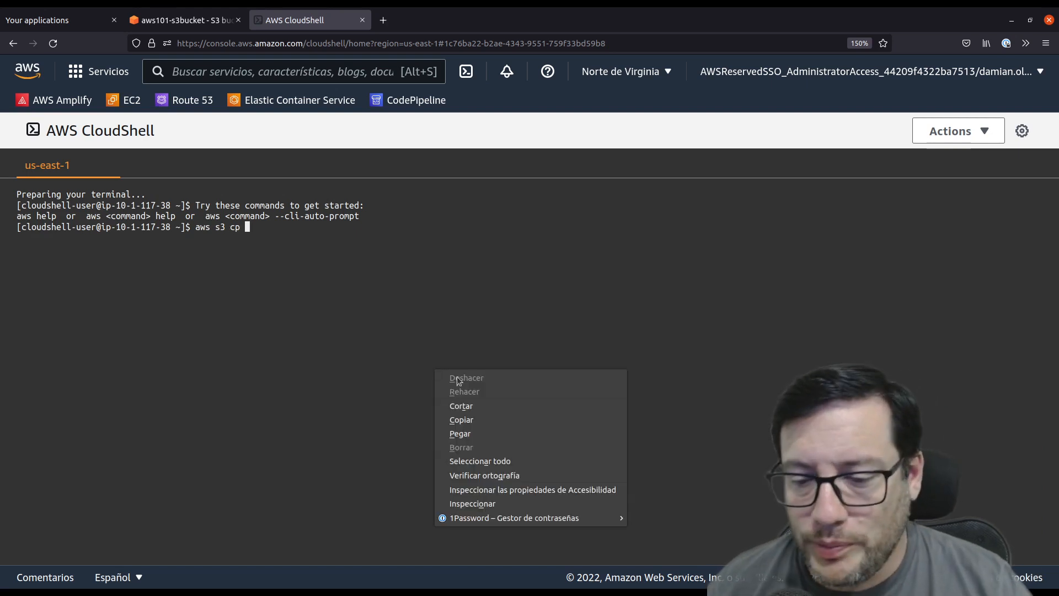
click(485, 432)
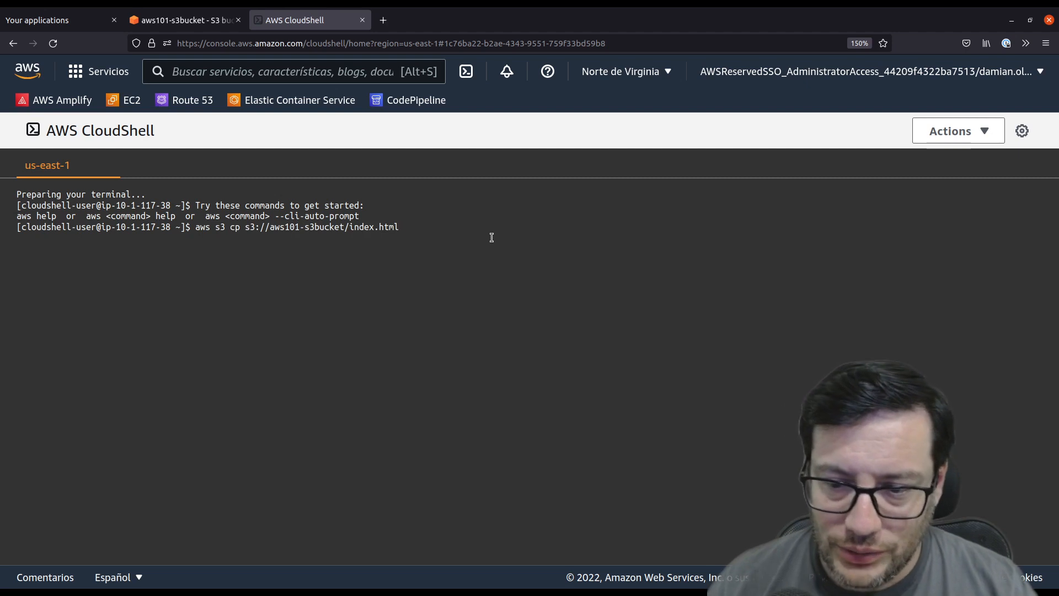
text(.)
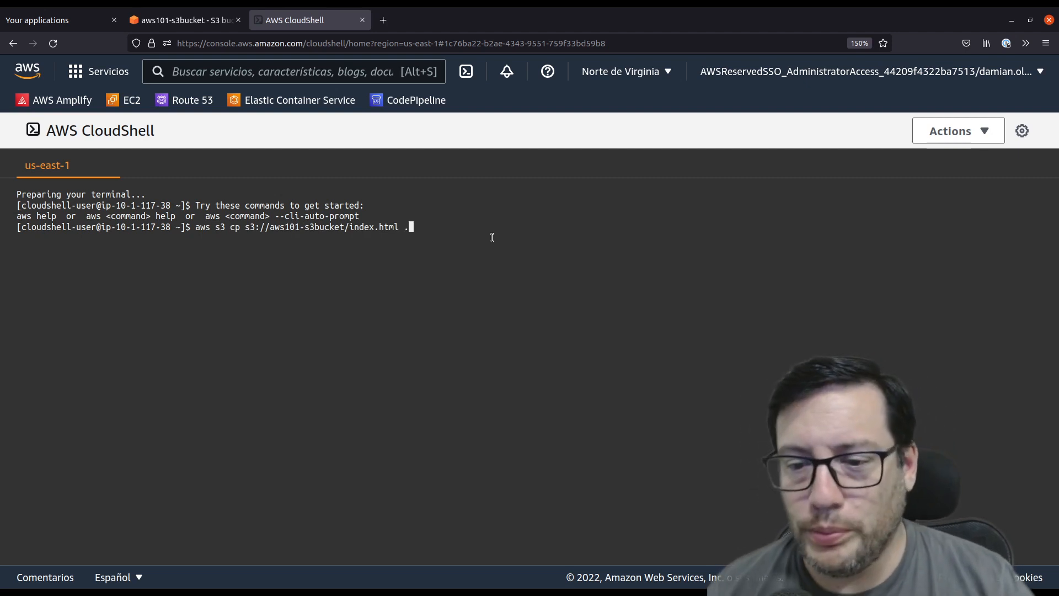
key(Return)
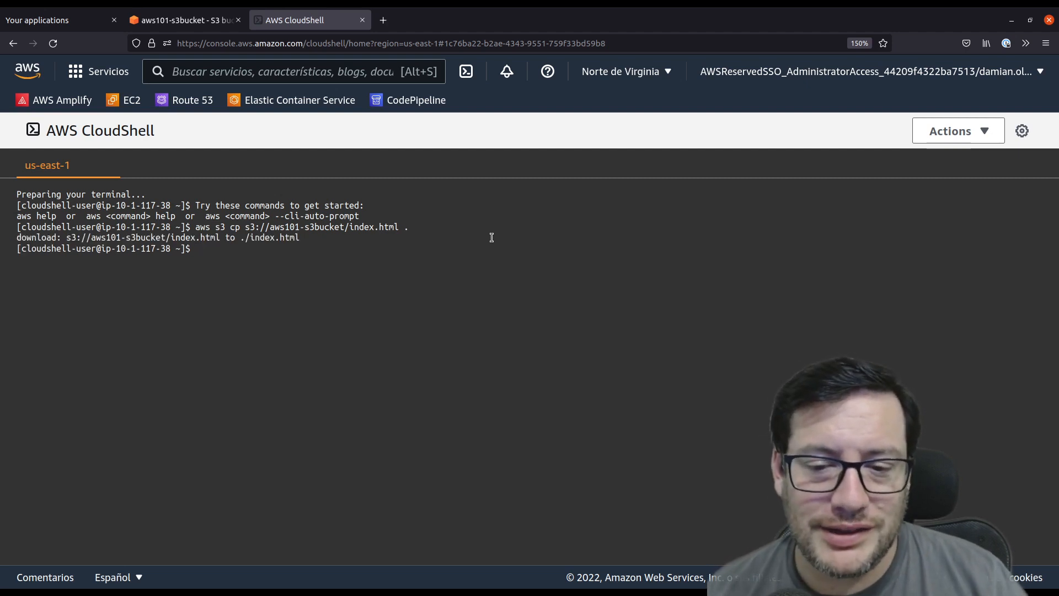
- List the local files with ls and display the downloaded page with cat index.html, highlighting its HTML code
text(ls)
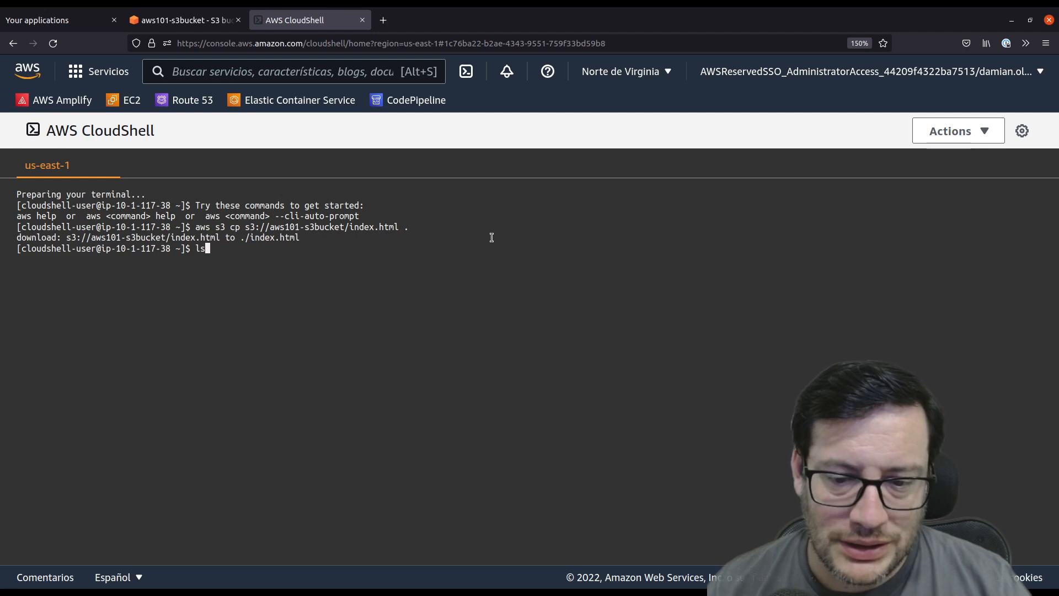
key(Return)
text(cat )
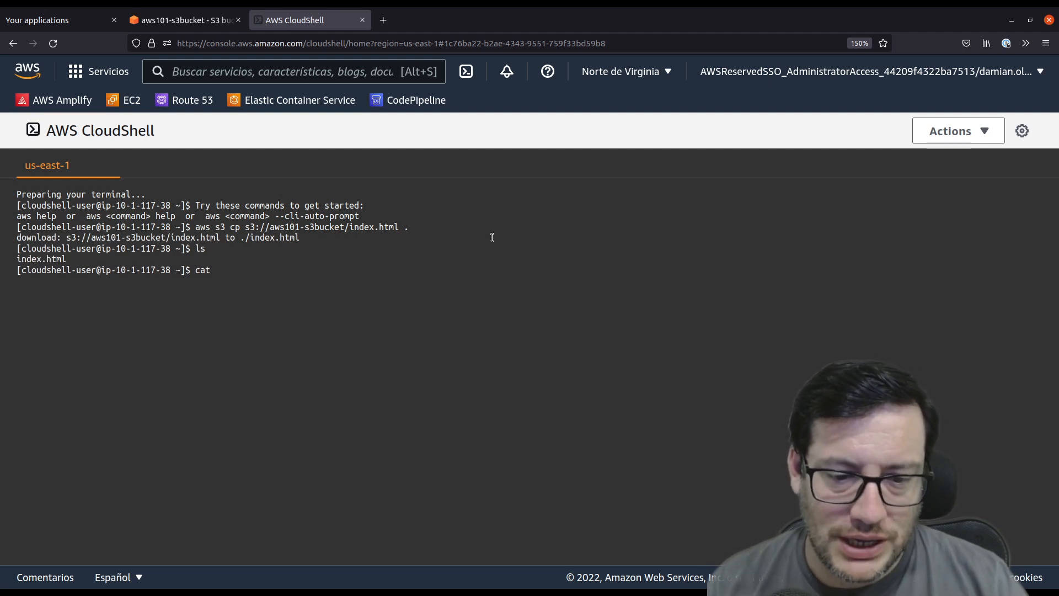
text(in)
key(Tab)
key(Return)
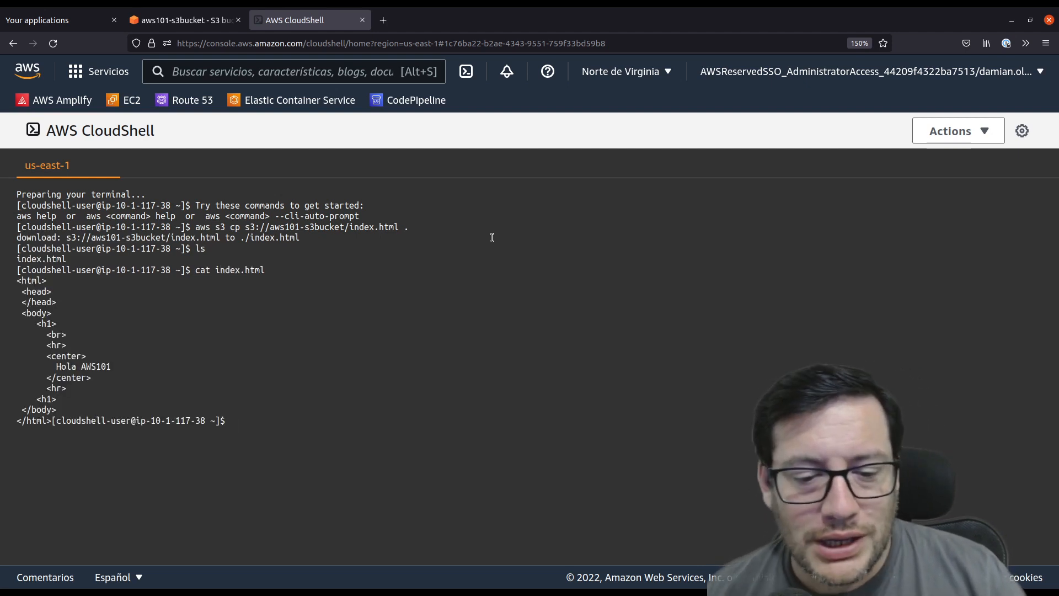
drag(51, 422, 9, 281)
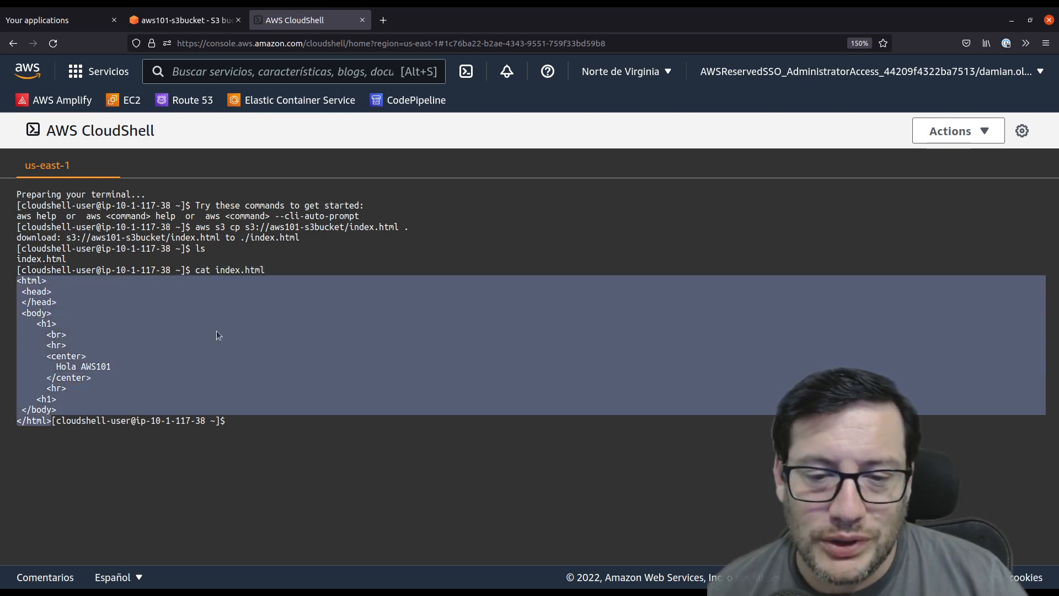
click(496, 465)
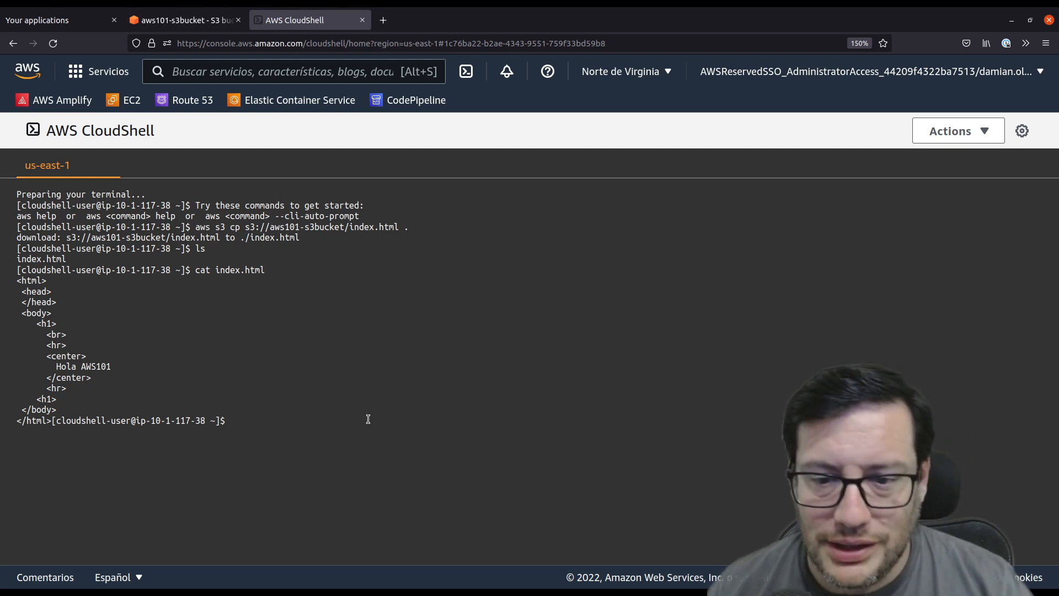
- Run aws s3 help, read through path arguments, file operations and filters to the available commands, and exit the help
text(aws )
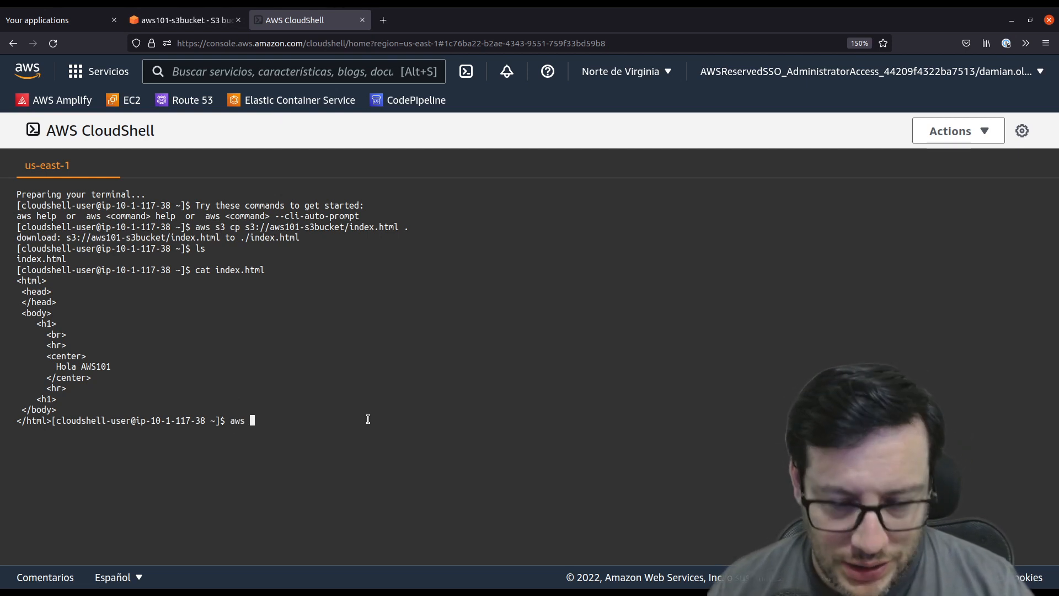
text(s)
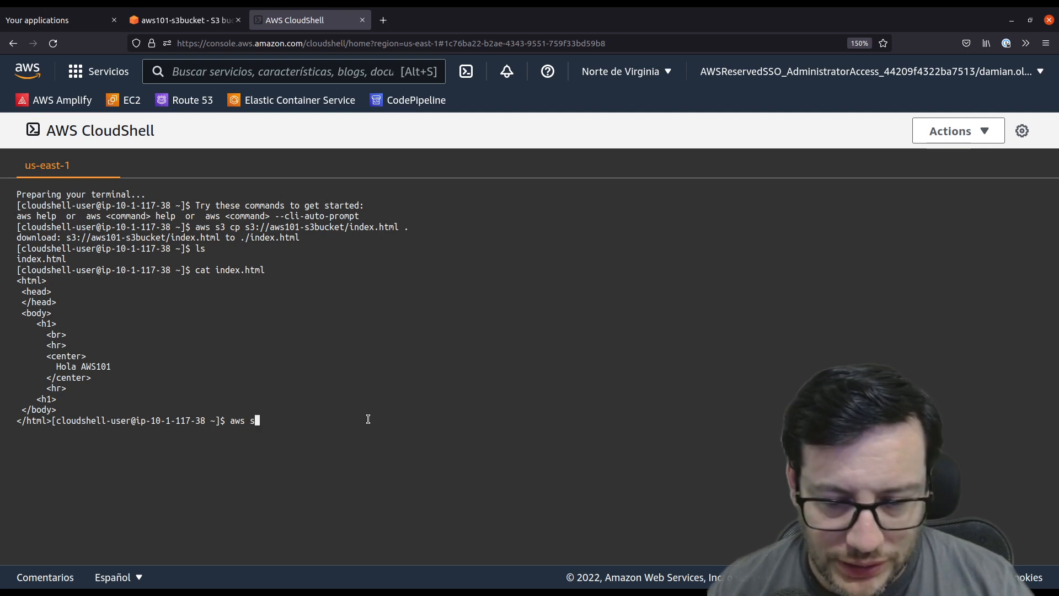
text(3 he)
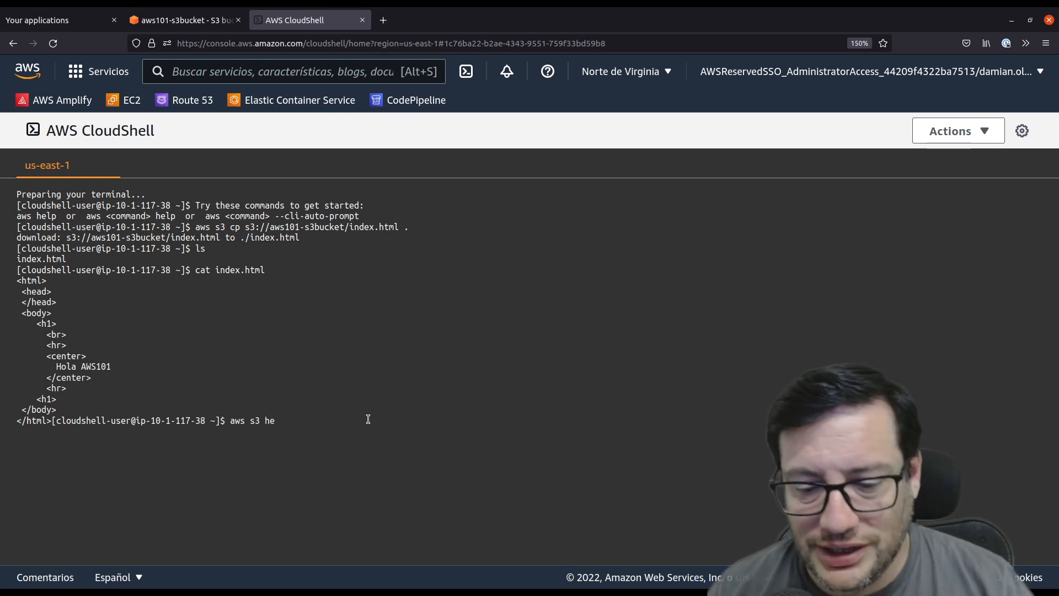
text(lp)
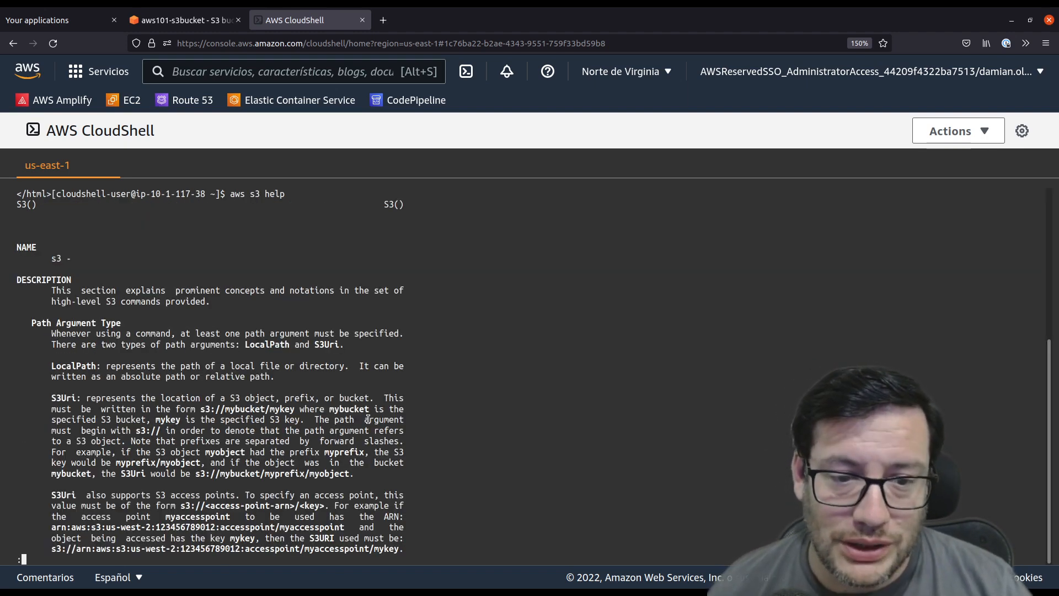
scroll(368, 419, down, 2)
scroll(368, 420, down, 3)
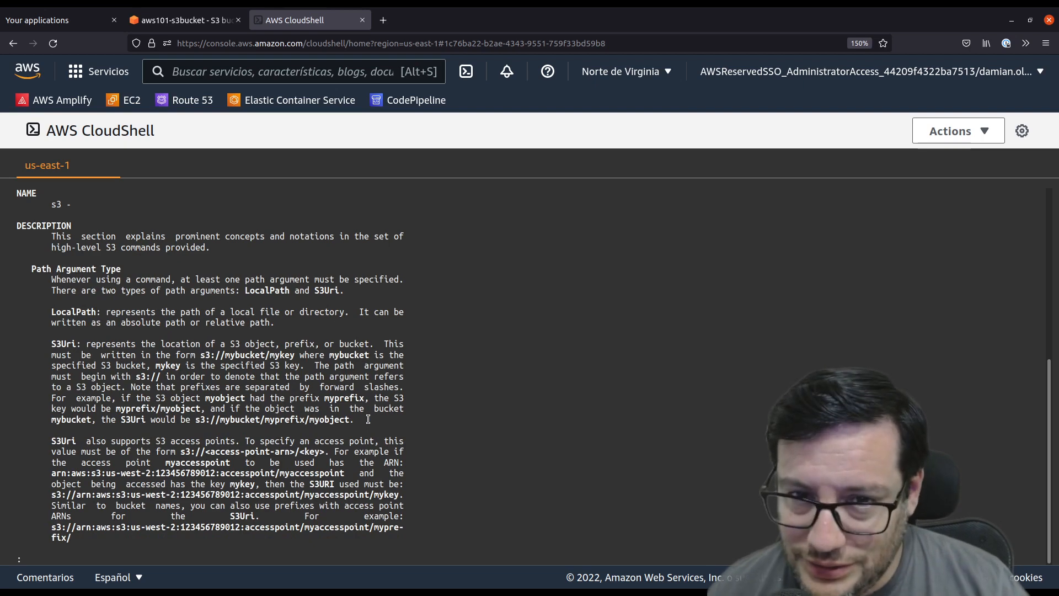
scroll(369, 419, down, 4)
scroll(369, 419, down, 9)
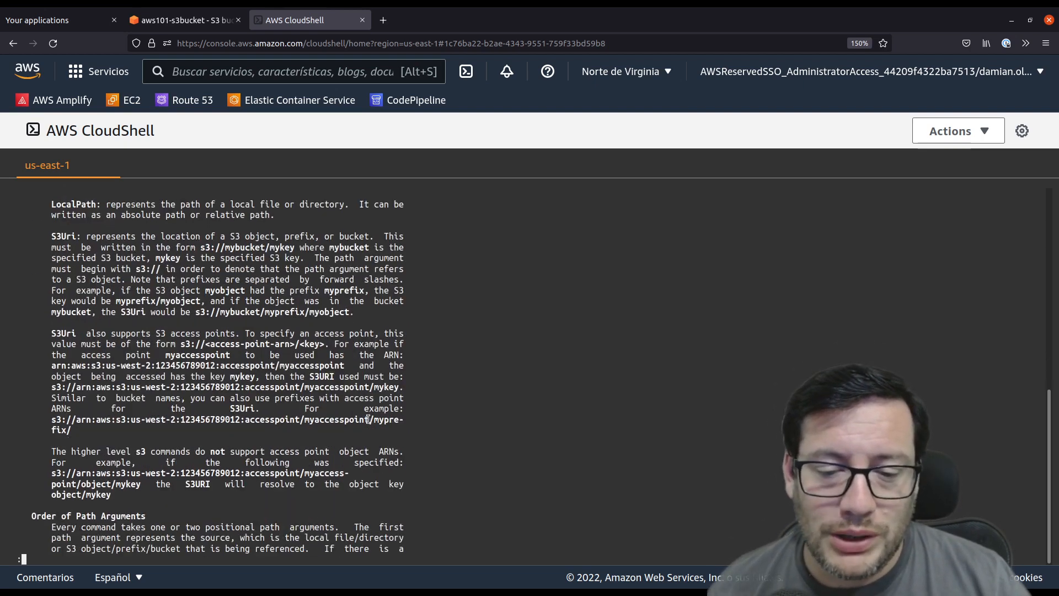
scroll(368, 419, down, 9)
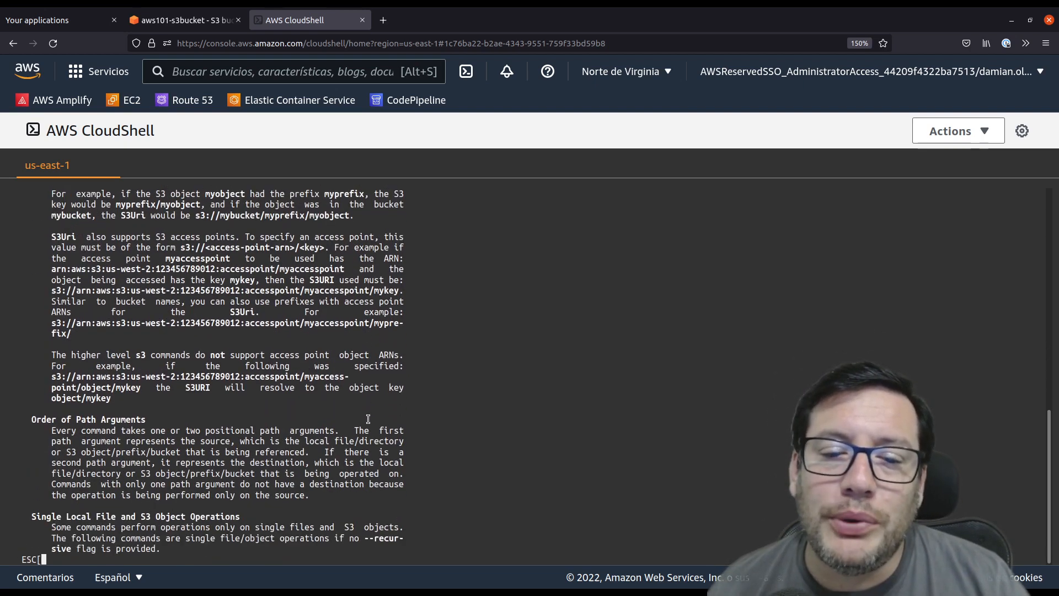
scroll(368, 419, down, 2)
scroll(368, 420, down, 2)
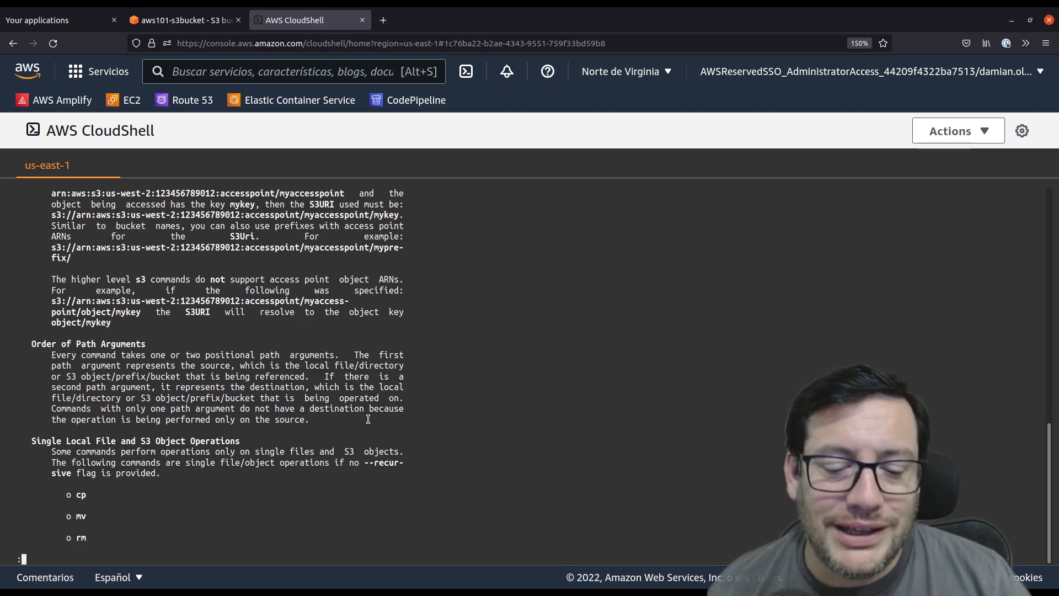
scroll(368, 420, down, 3)
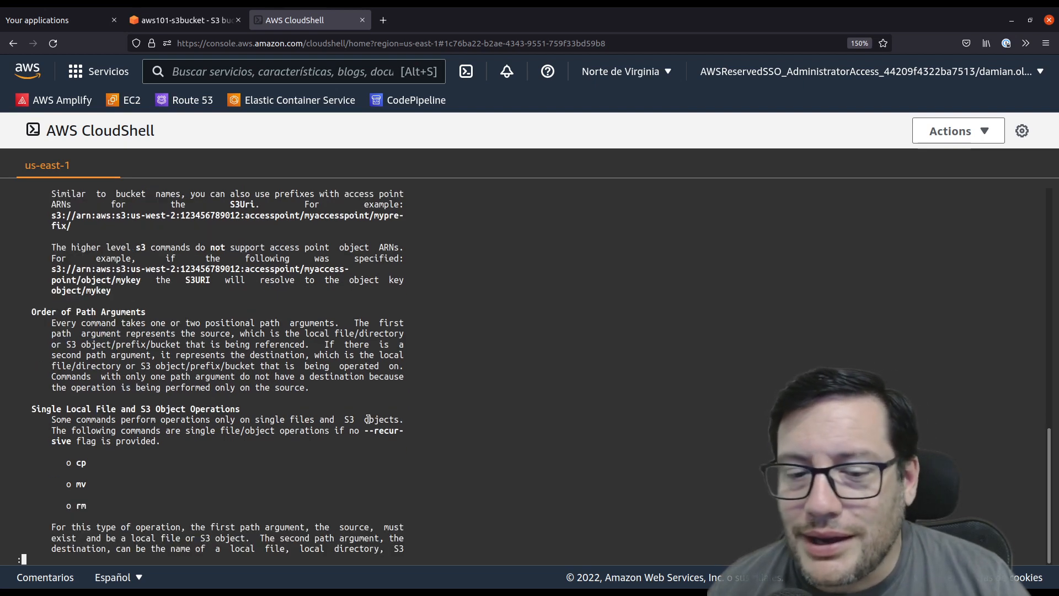
scroll(368, 420, down, 2)
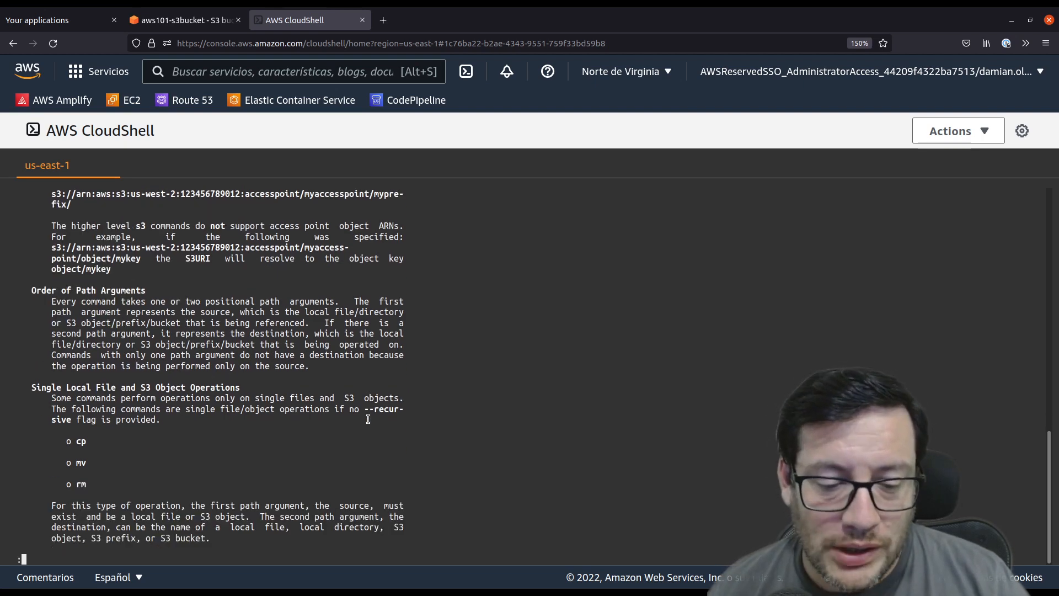
scroll(153, 500, down, 5)
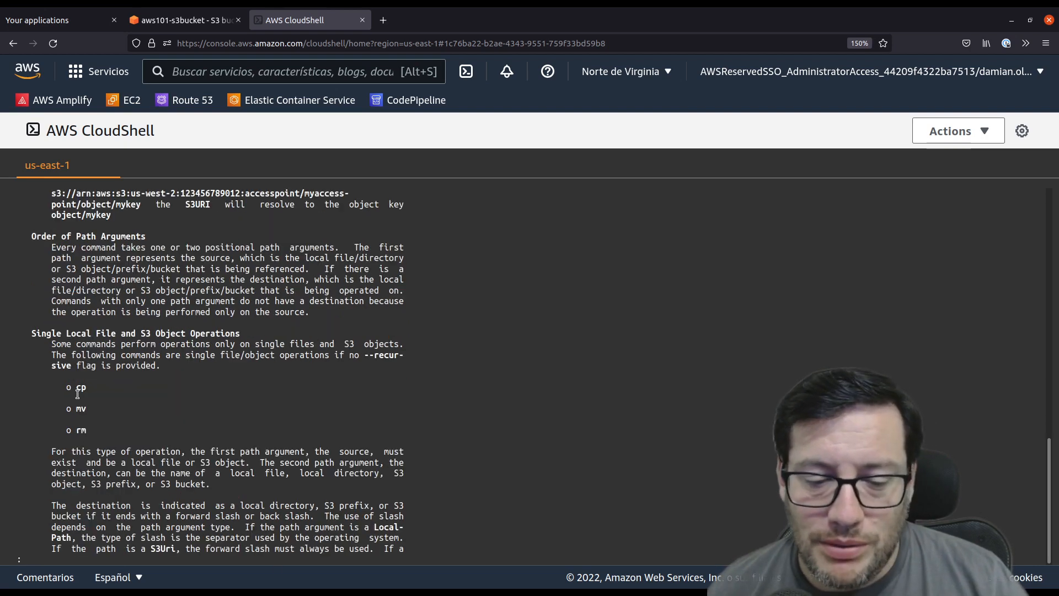
scroll(82, 411, down, 1)
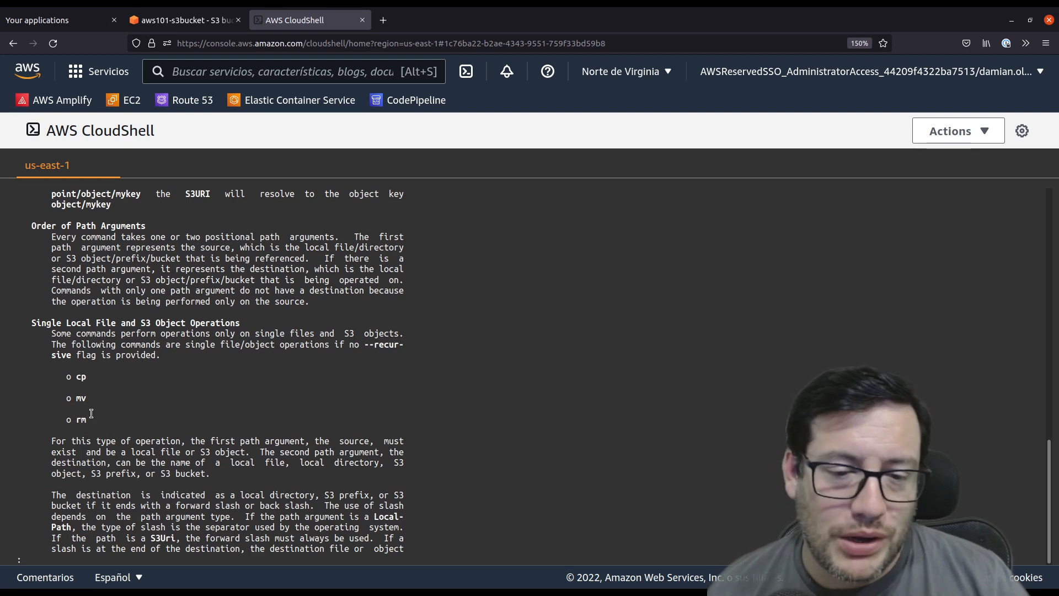
scroll(157, 430, down, 4)
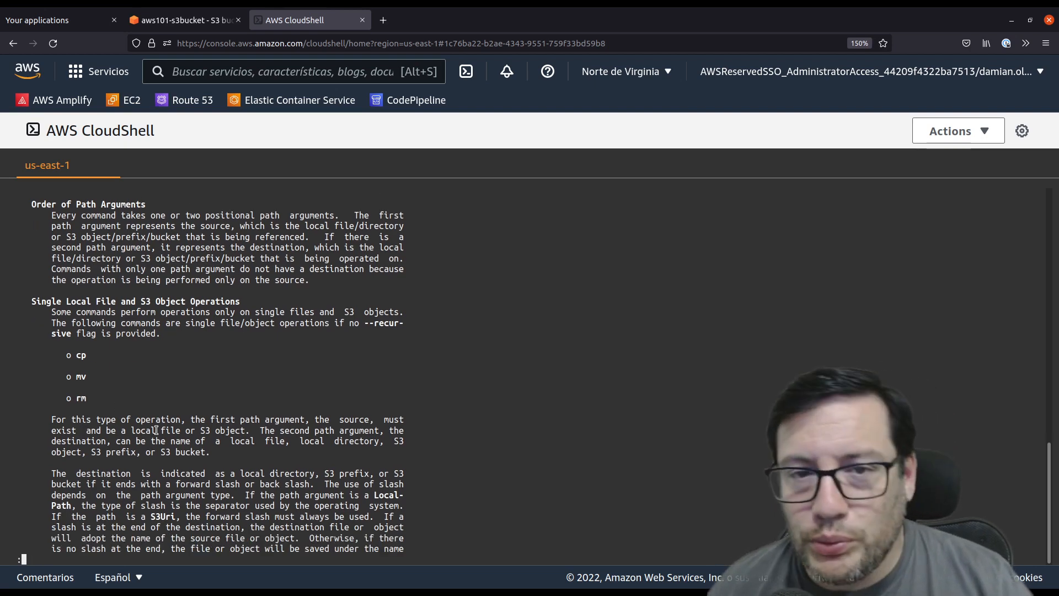
scroll(157, 430, down, 10)
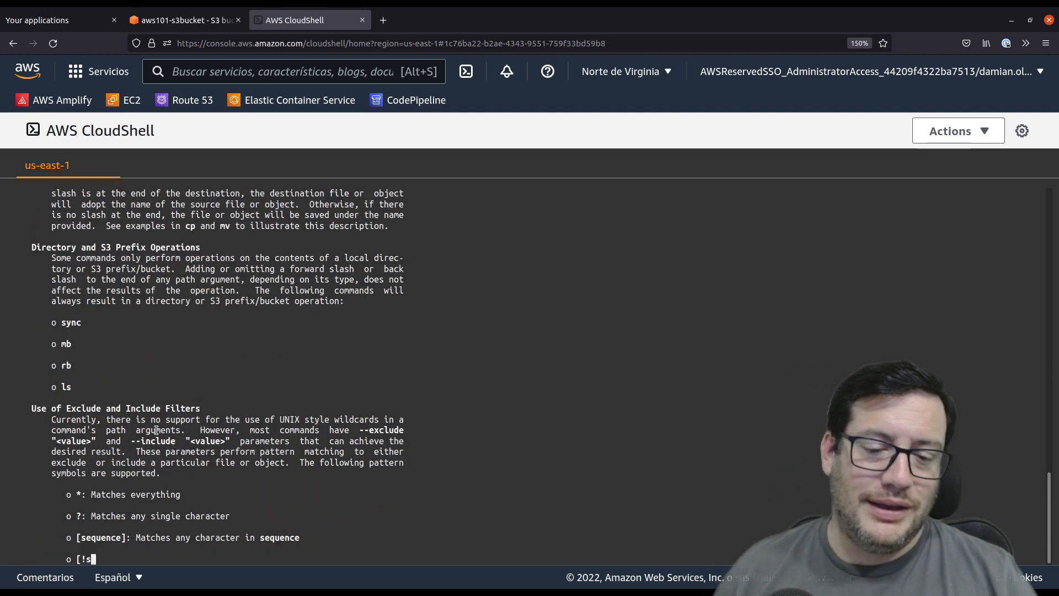
scroll(157, 430, down, 3)
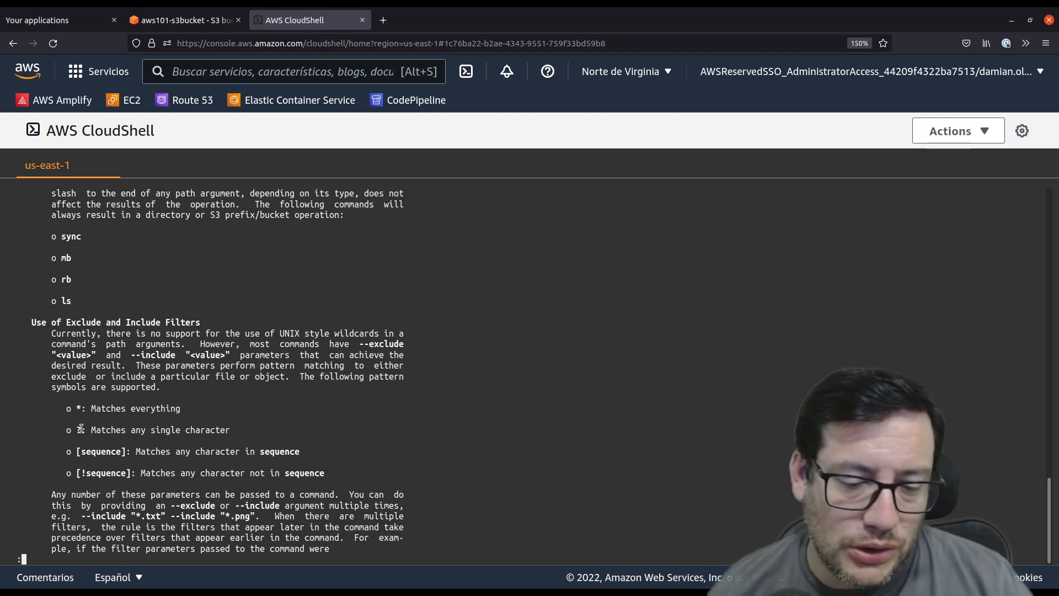
scroll(81, 428, down, 10)
scroll(447, 417, down, 20)
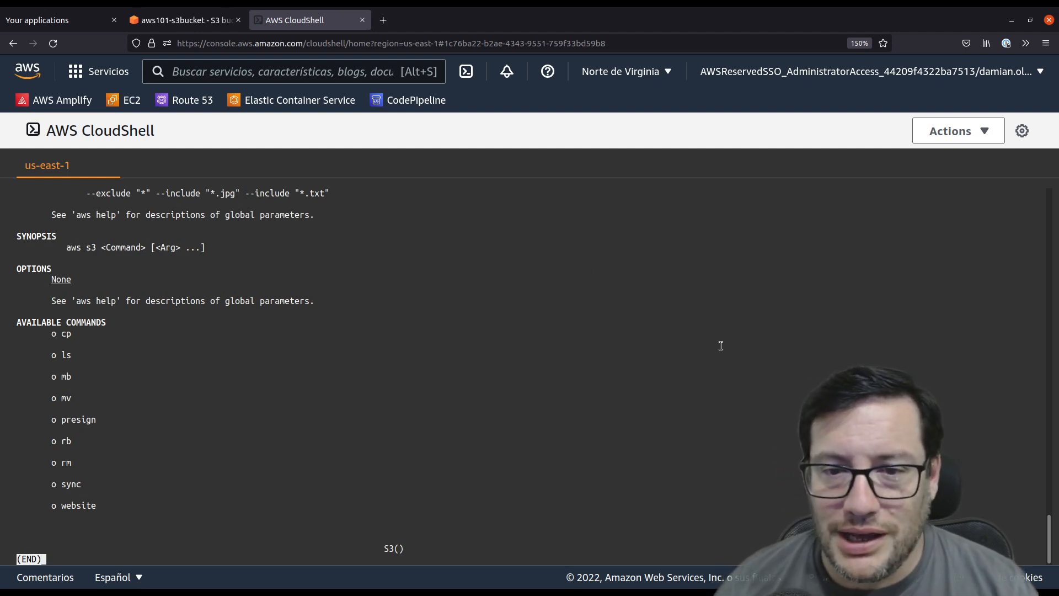
key(q)
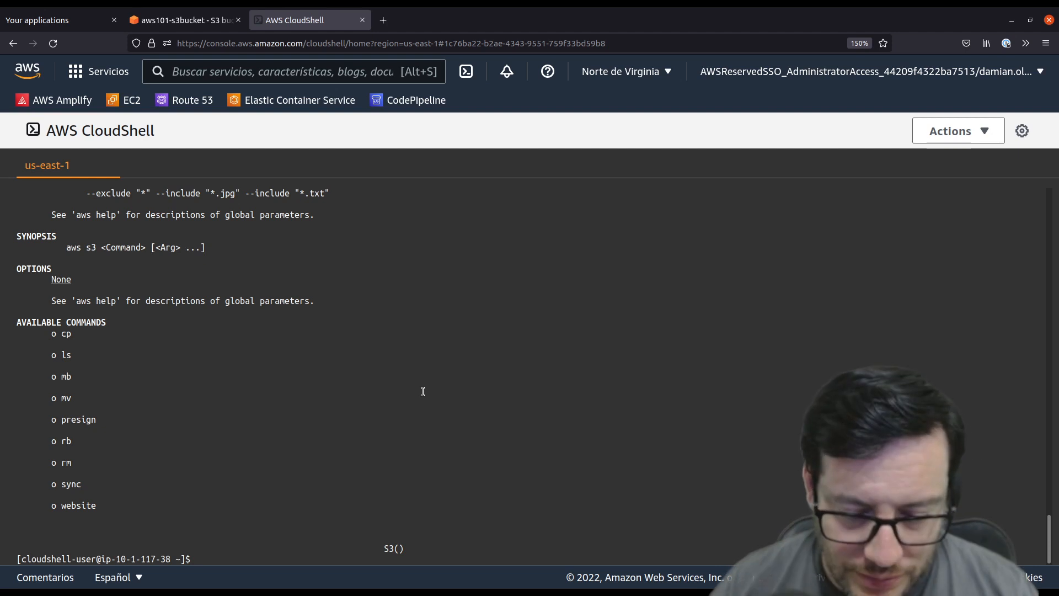
- Recall the earlier aws s3 cp command, change it to aws s3 ls s3://aws101-s3bucket/, and run it to list the bucket's objects
text(cat index.html)
key(Up)
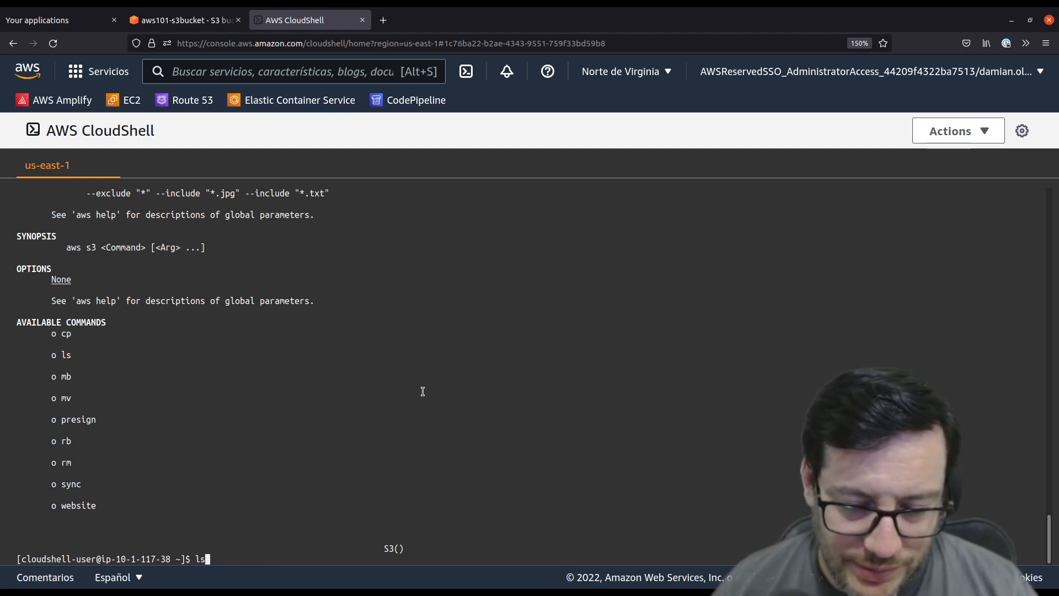
key(Up)
key(alt+BackSpace)
key(alt+BackSpace)
key(ctrl+Left)
key(ctrl+Left)
key(ctrl+Left)
key(ctrl+Left)
key(Right)
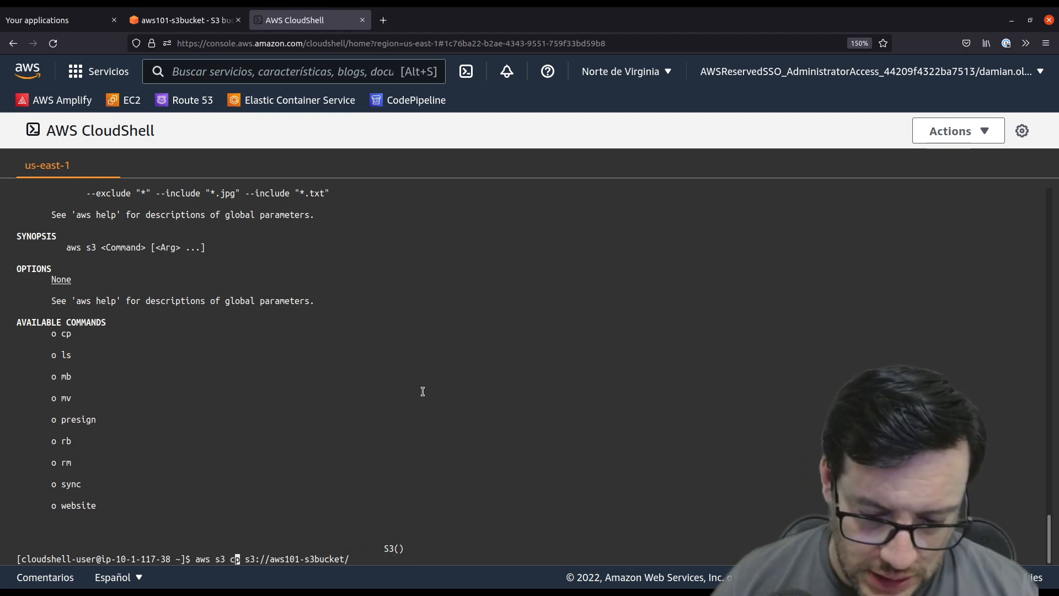
key(BackSpace)
key(BackSpace)
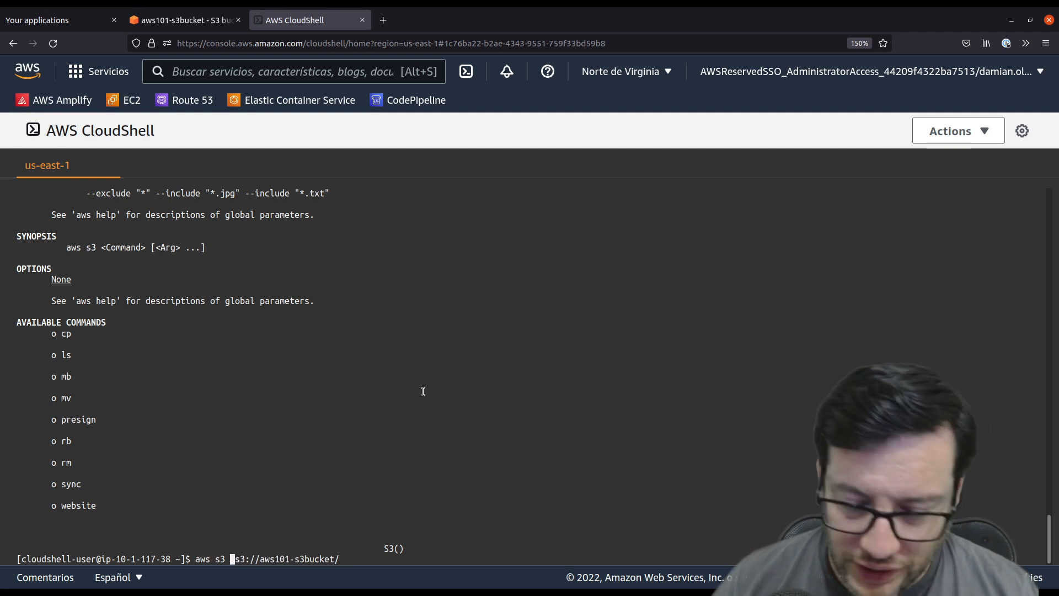
text(ls)
key(Return)
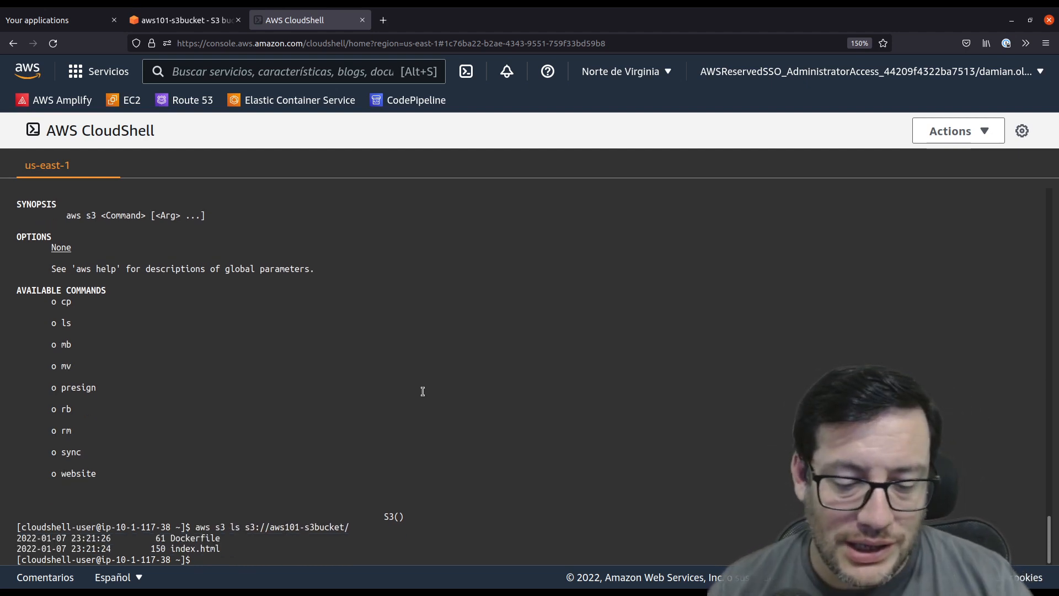
- Enter the removal command aws s3 rm s3://aws101-s3bucket/index.html at the CloudShell prompt without running it
text(aws s3 )
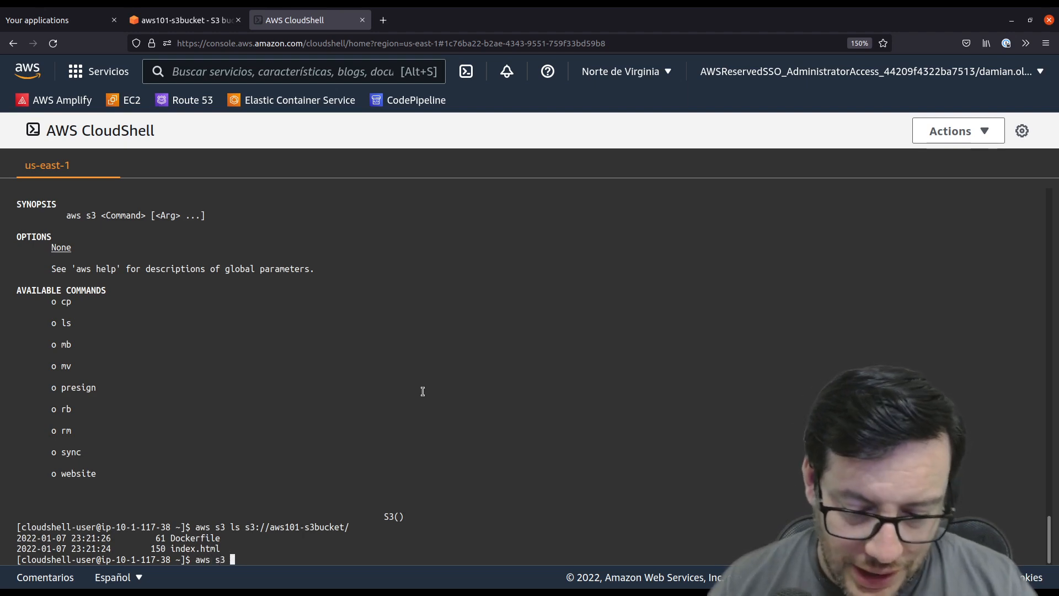
text(rm)
double_click(295, 527)
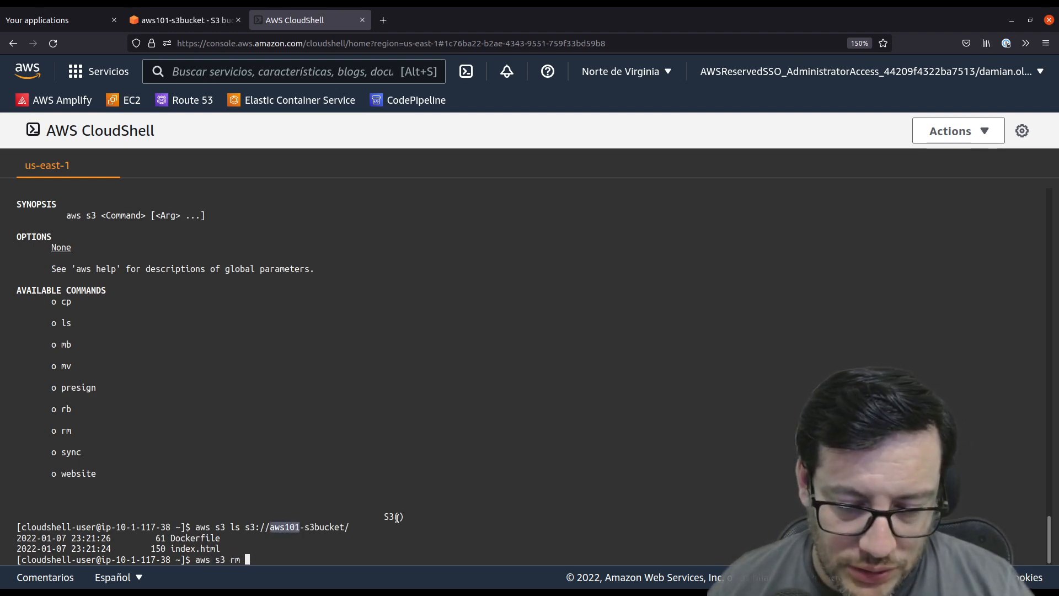
drag(247, 527, 348, 531)
text(index.html)
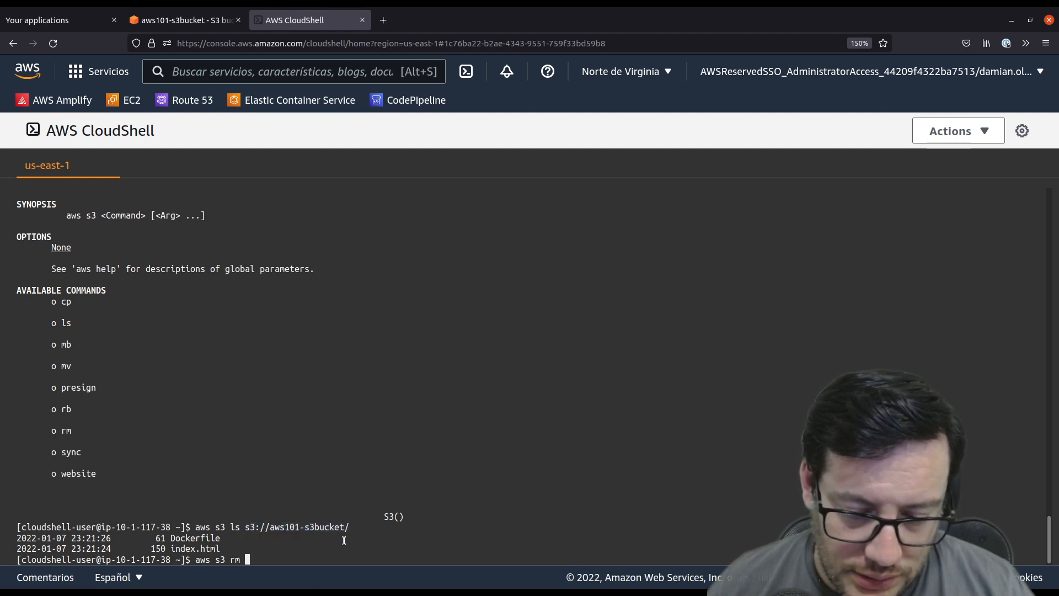
key(BackSpace)
key(BackSpace)
key(BackSpace)
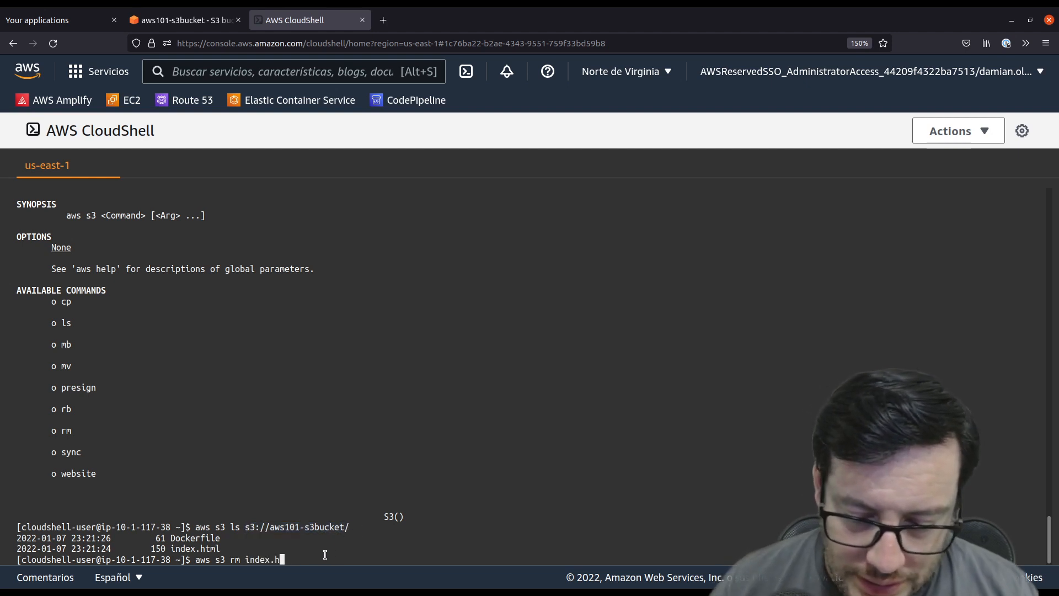
key(BackSpace)
key(BackSpace)
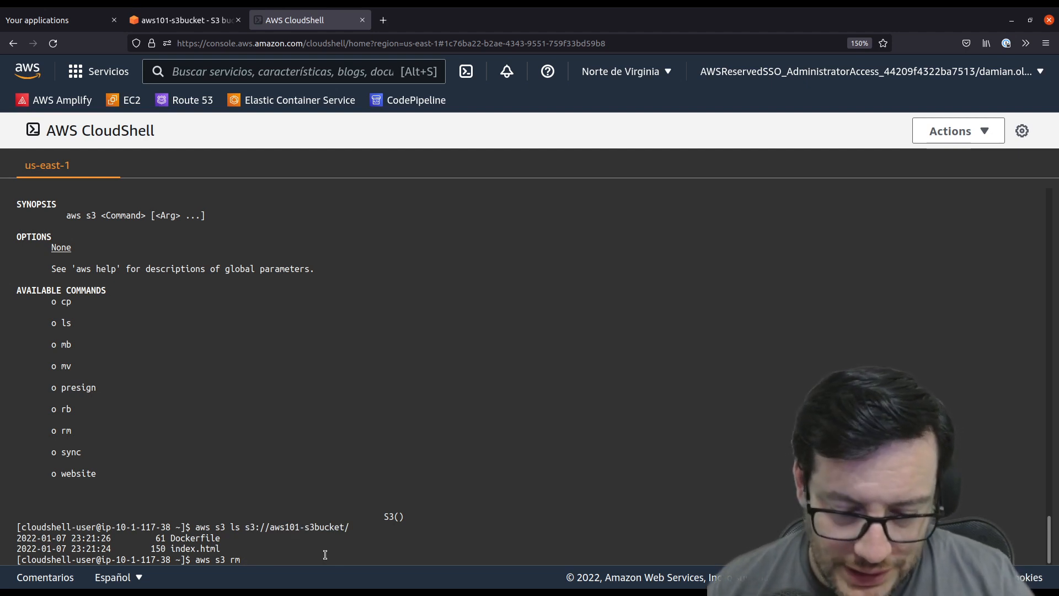
text(s3://aws101-s3bucket/index.html)
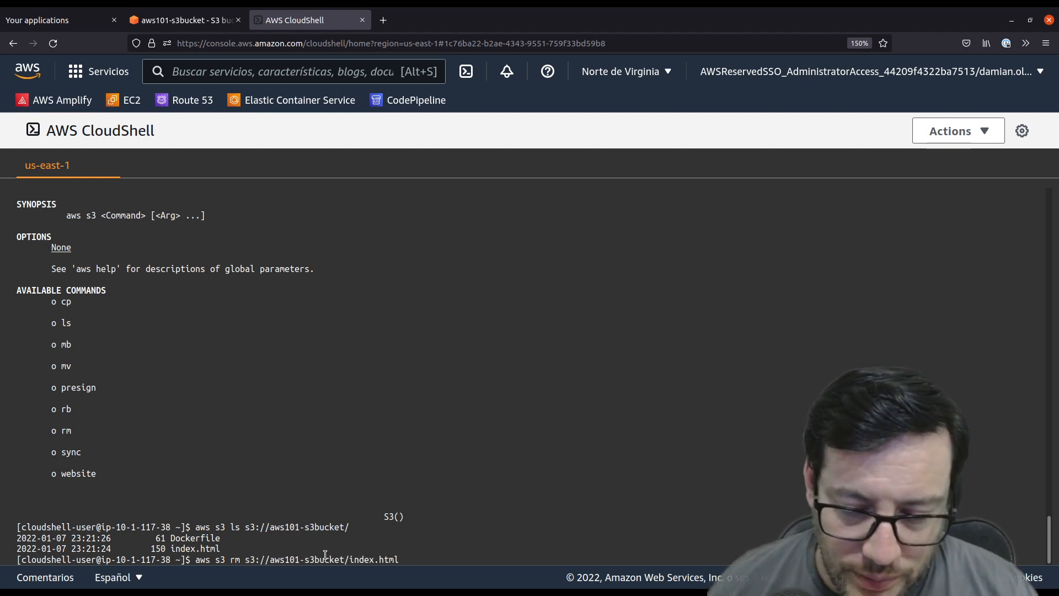
key(BackSpace)
key(BackSpace)
key(BackSpace)
key(BackSpace)
key(BackSpace)
key(BackSpace)
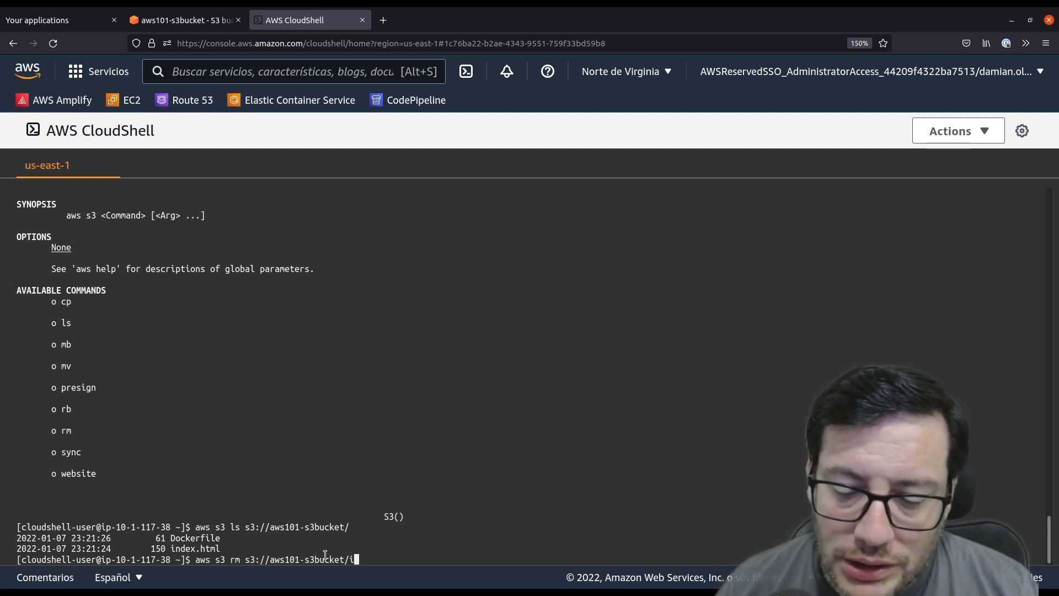
double_click(181, 540)
click(647, 485)
text(index.html)
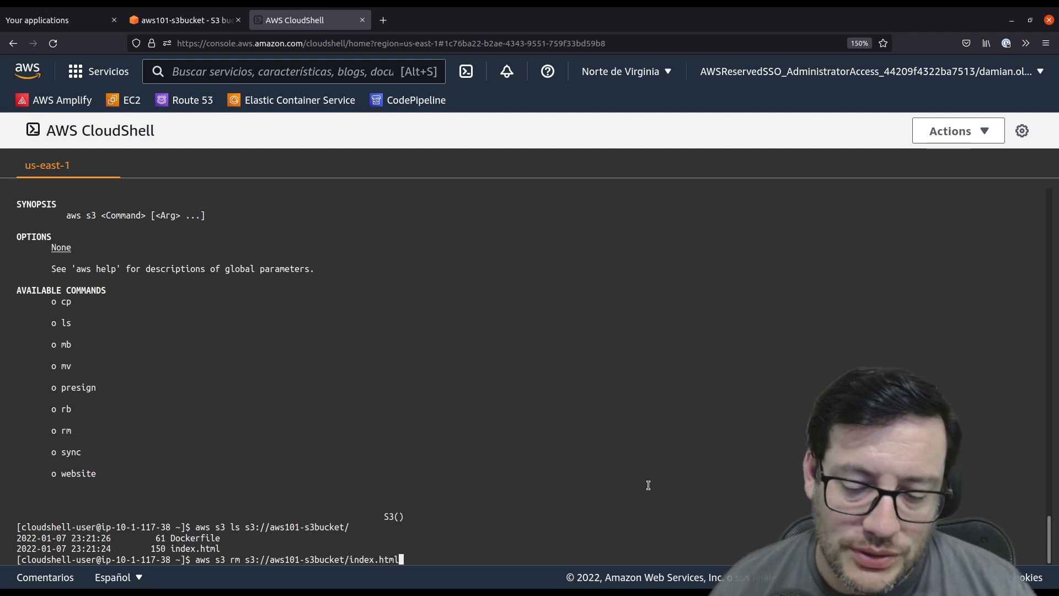
- Replace index.html with Dockerfile in the pending command and run aws s3 rm s3://aws101-s3bucket/Dockerfile
key(BackSpace)
key(BackSpace)
key(BackSpace)
key(BackSpace)
key(BackSpace)
key(BackSpace)
key(BackSpace)
key(BackSpace)
key(BackSpace)
key(BackSpace)
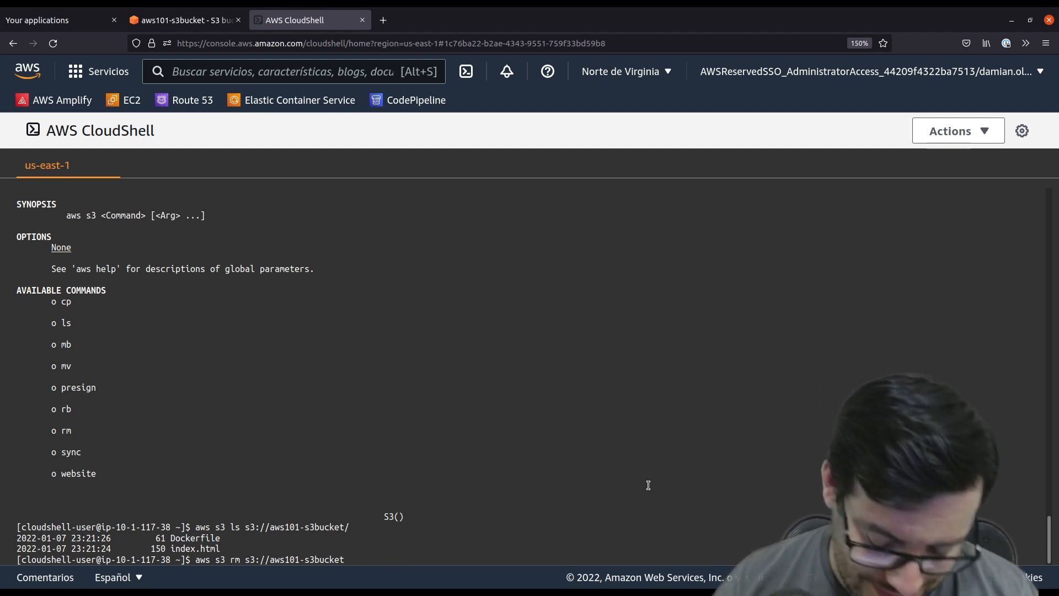
text(Dockerfile)
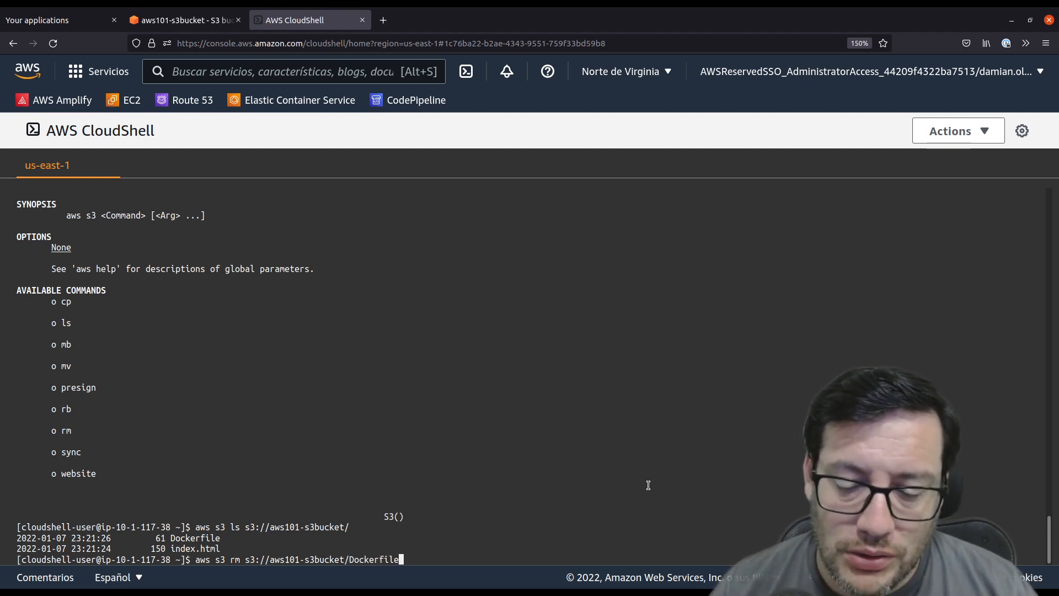
key(Return)
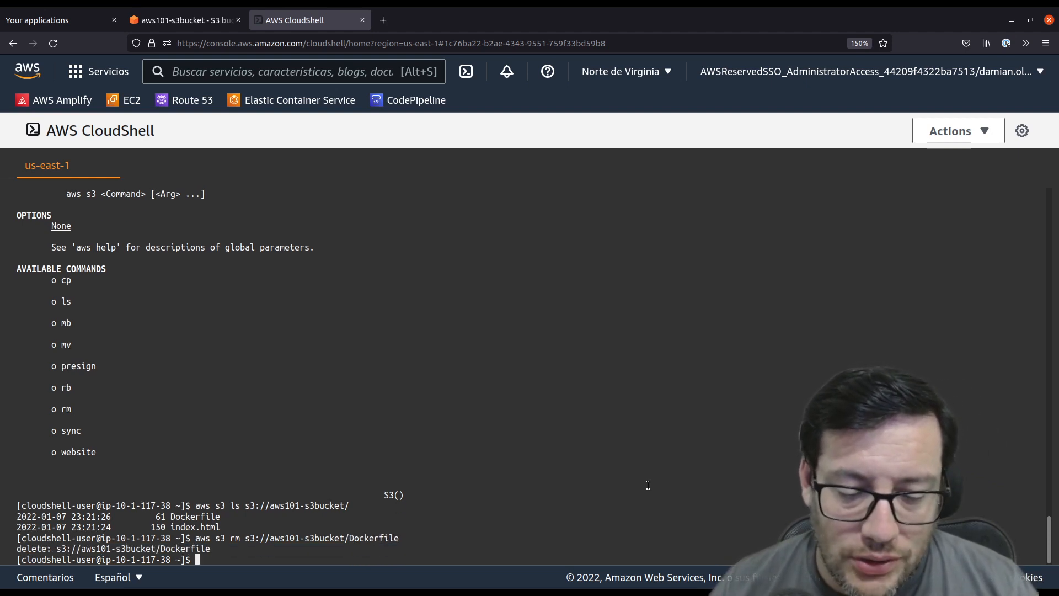
- Switch to the S3 console, open the object list of aws101-s3bucket, and refresh it to check the remaining objects
click(163, 20)
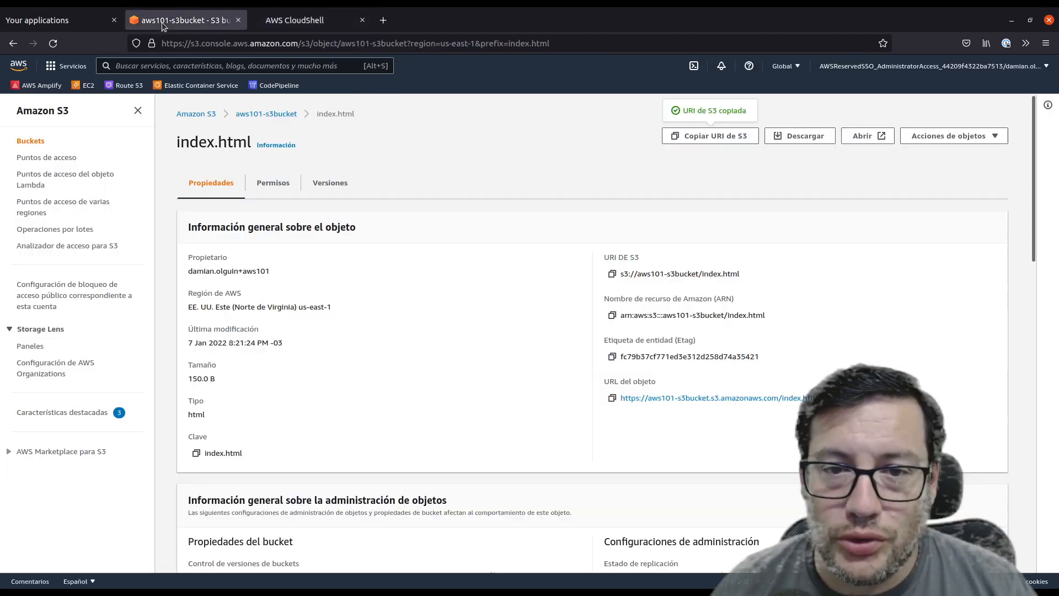
click(271, 114)
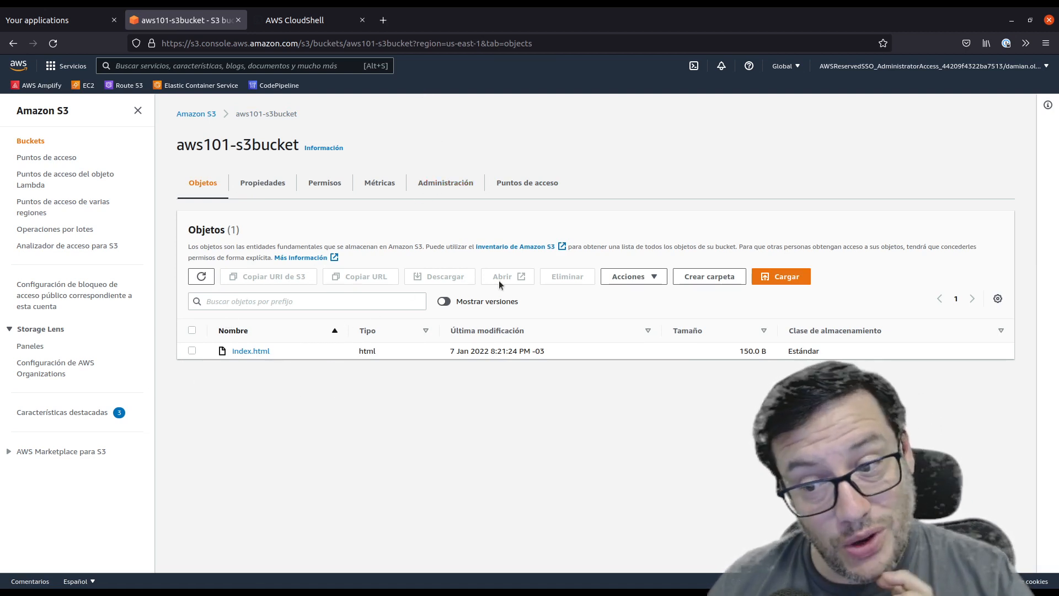
click(632, 276)
click(403, 500)
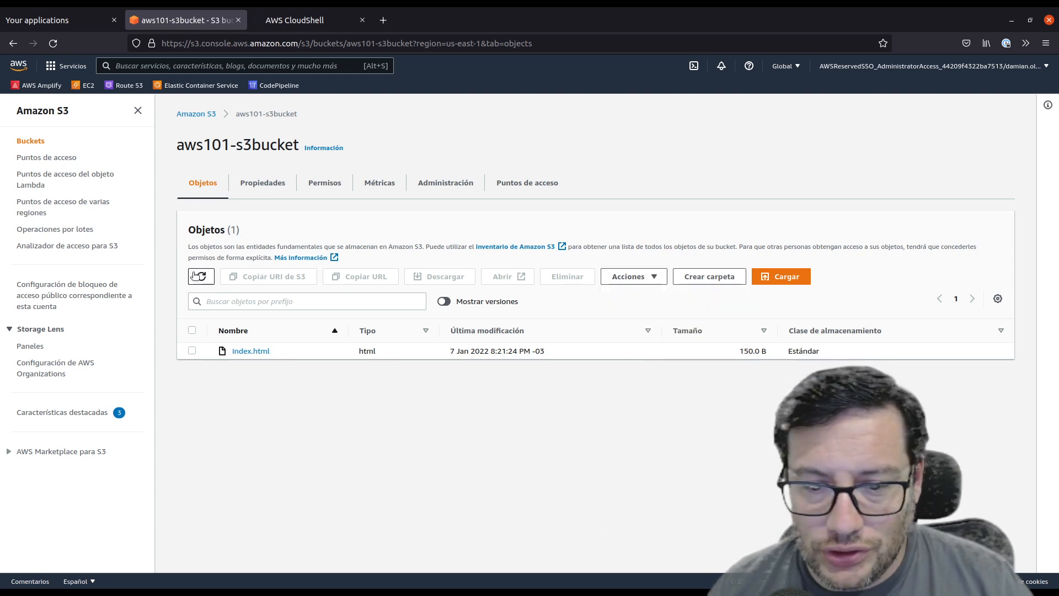
click(201, 277)
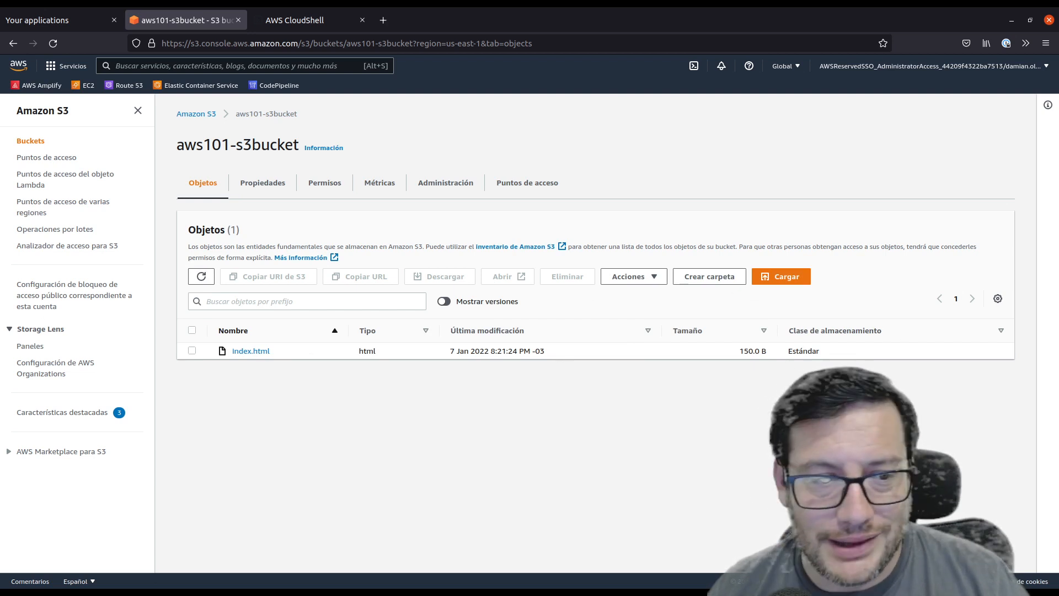
- Find "list" on the bucket page and turn on Mostrar versiones for the object list
key(ctrl+f)
text(list)
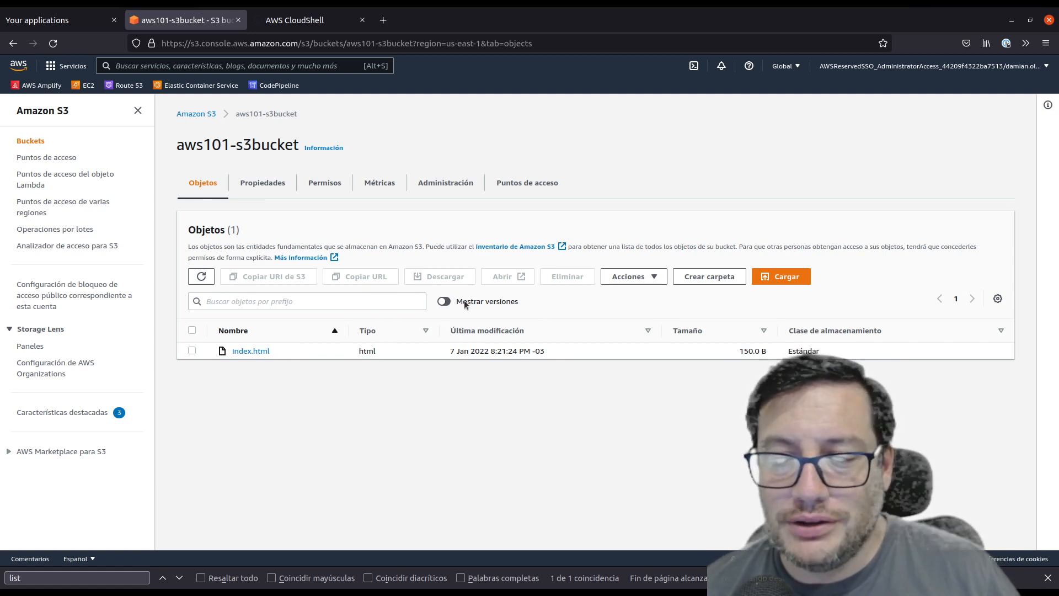
drag(519, 304, 388, 304)
click(445, 302)
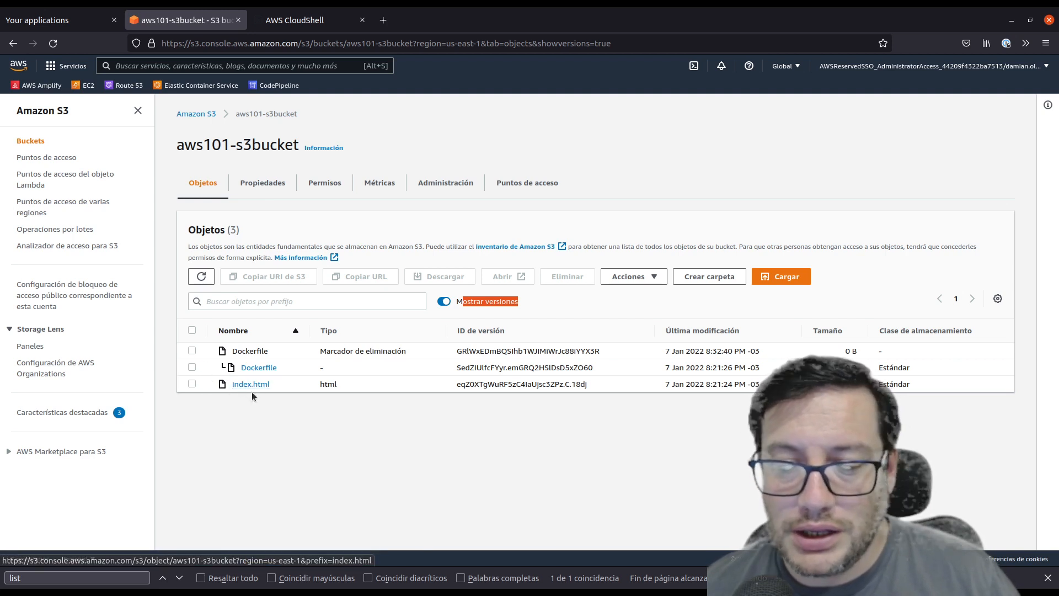
- Select the older Dockerfile version beneath the delete marker and look through its available actions for a restore option
click(192, 367)
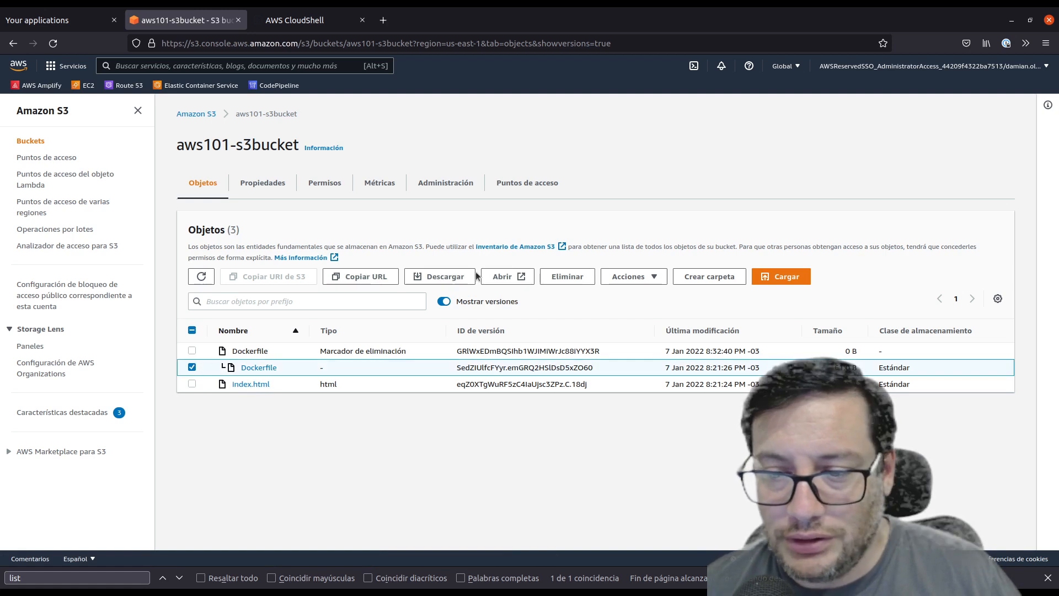
click(664, 276)
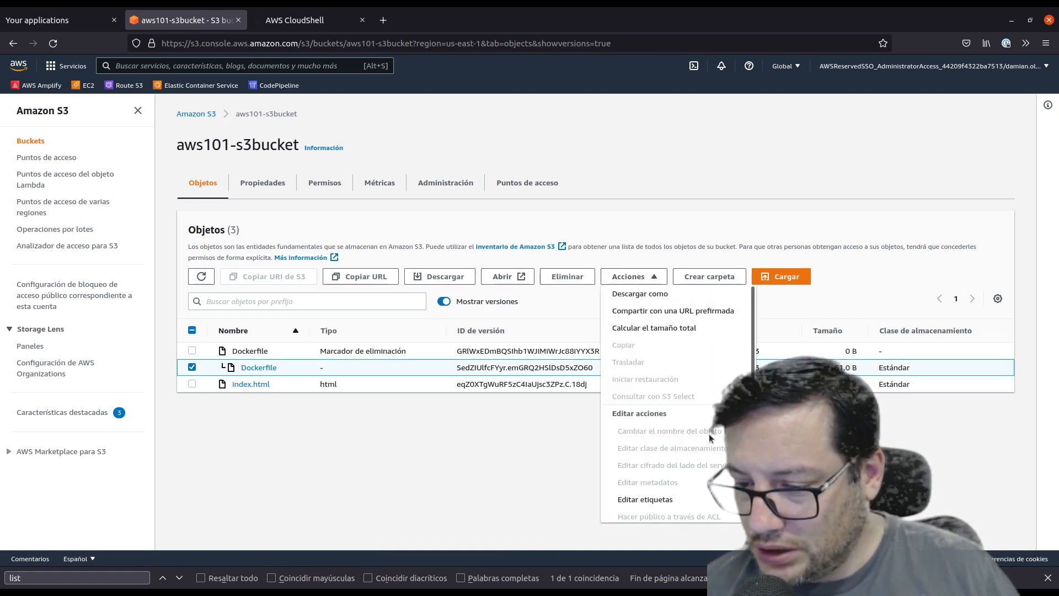
scroll(709, 439, down, 1)
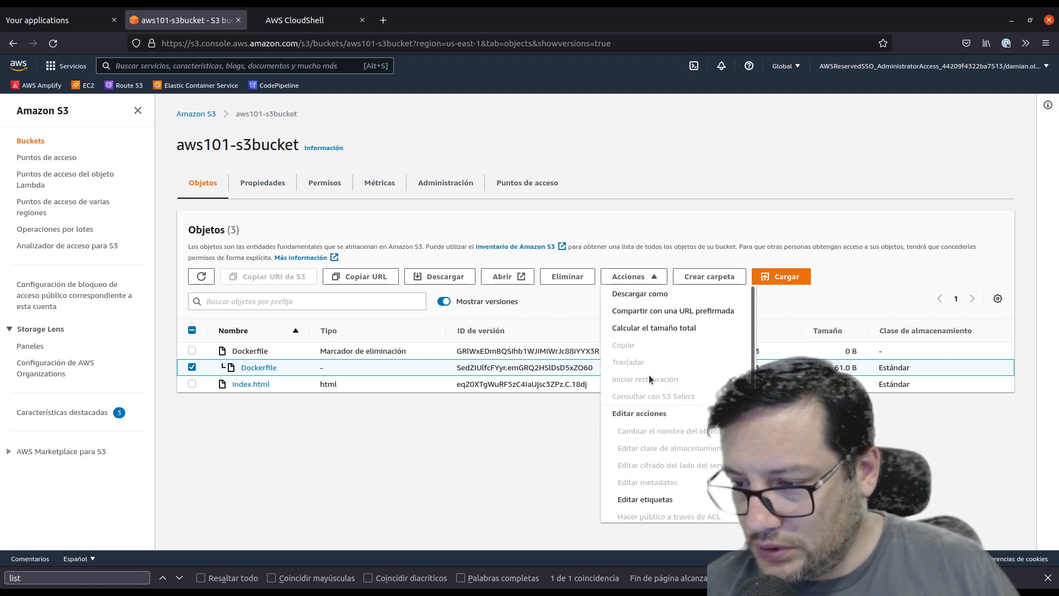
scroll(706, 301, up, 1)
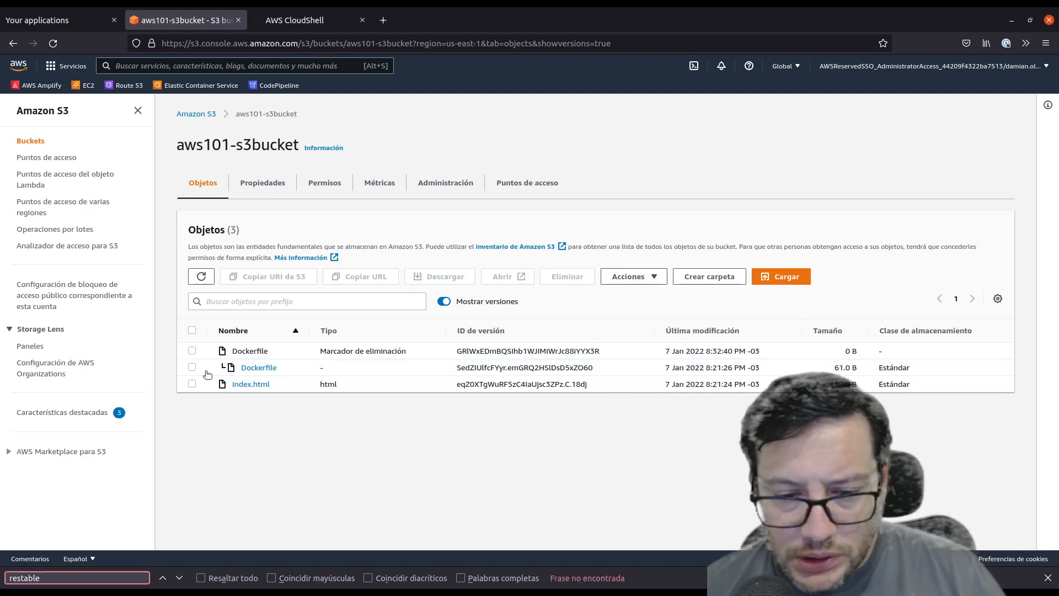
click(192, 367)
click(634, 277)
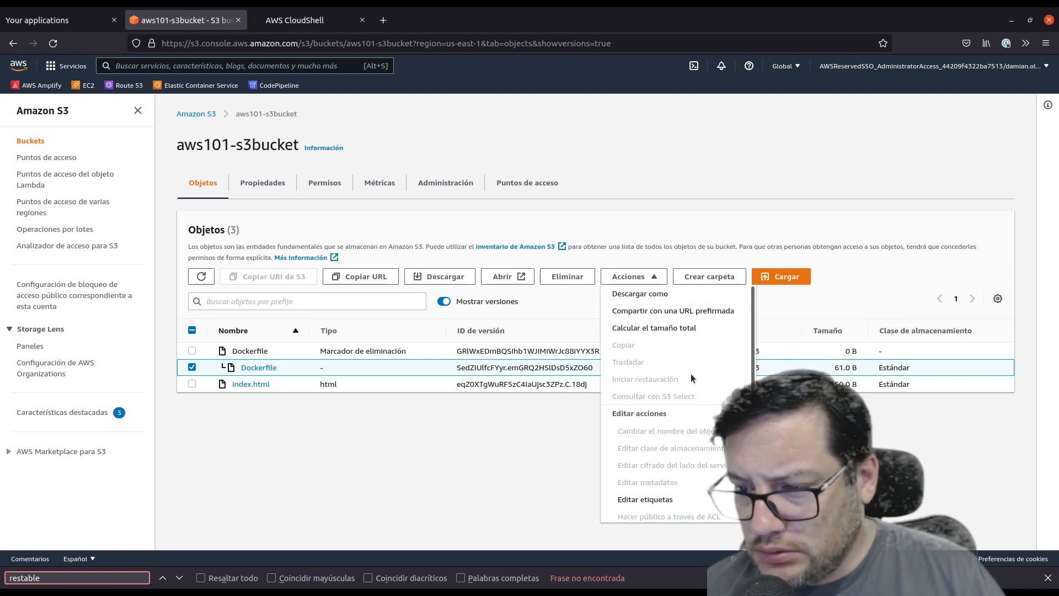
scroll(656, 476, down, 2)
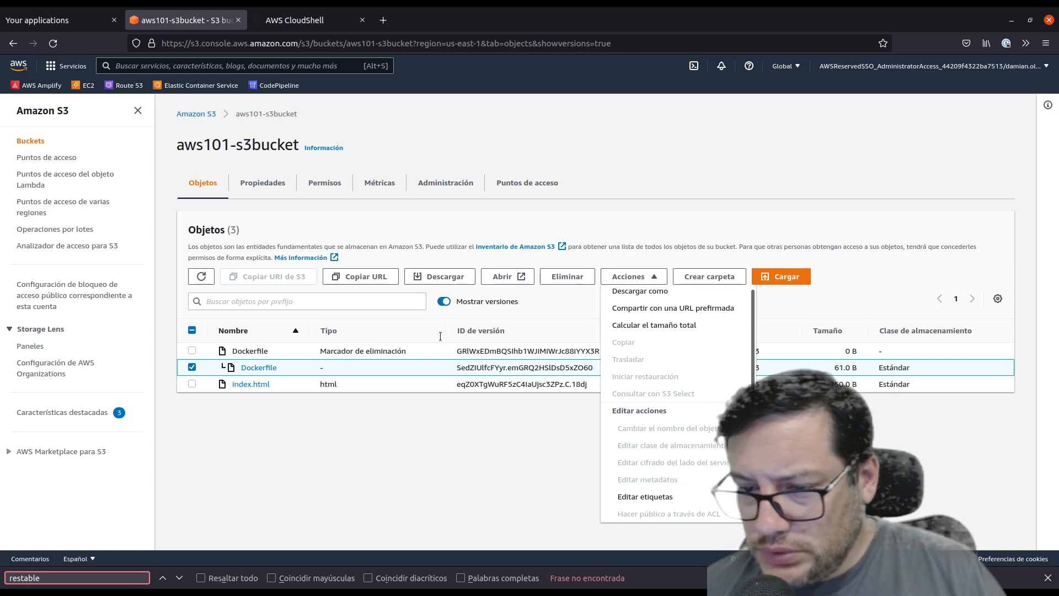
- Open the older Dockerfile version and review its properties, from the general information to encryption, tags, metadata and object lock
click(259, 368)
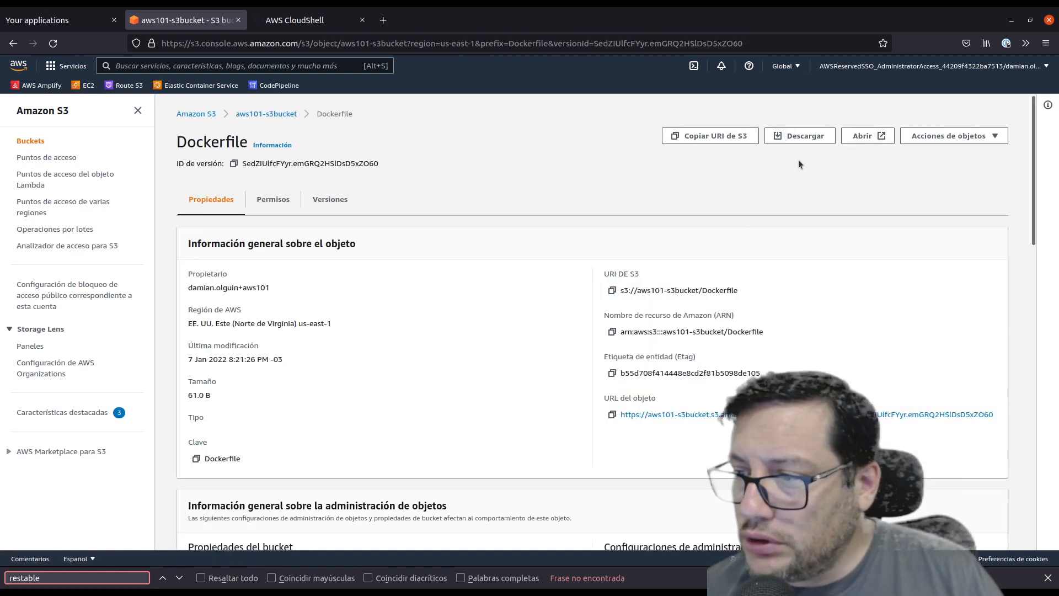
scroll(726, 334, down, 2)
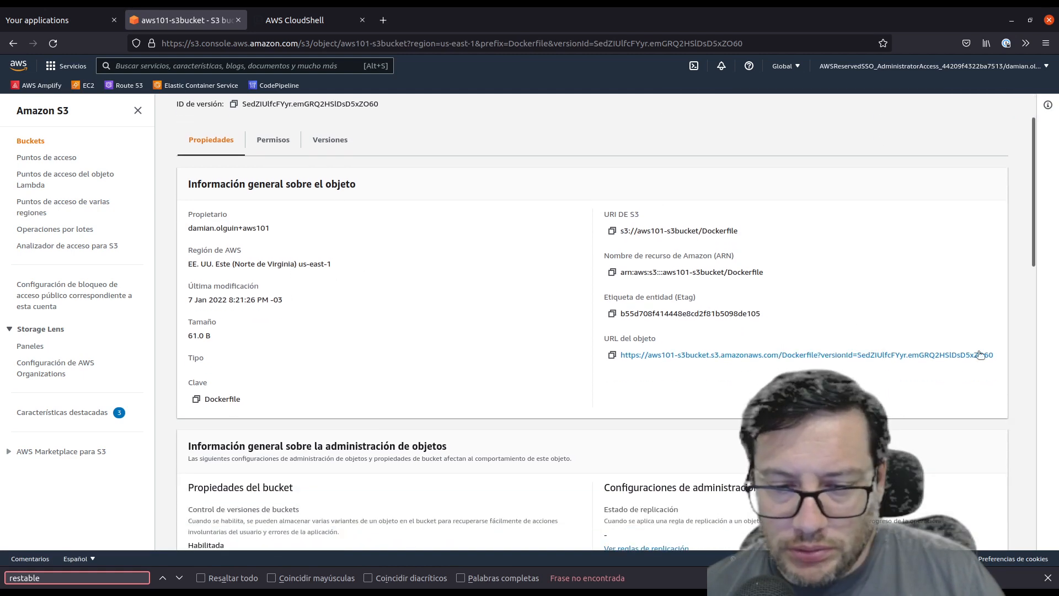
scroll(726, 334, down, 4)
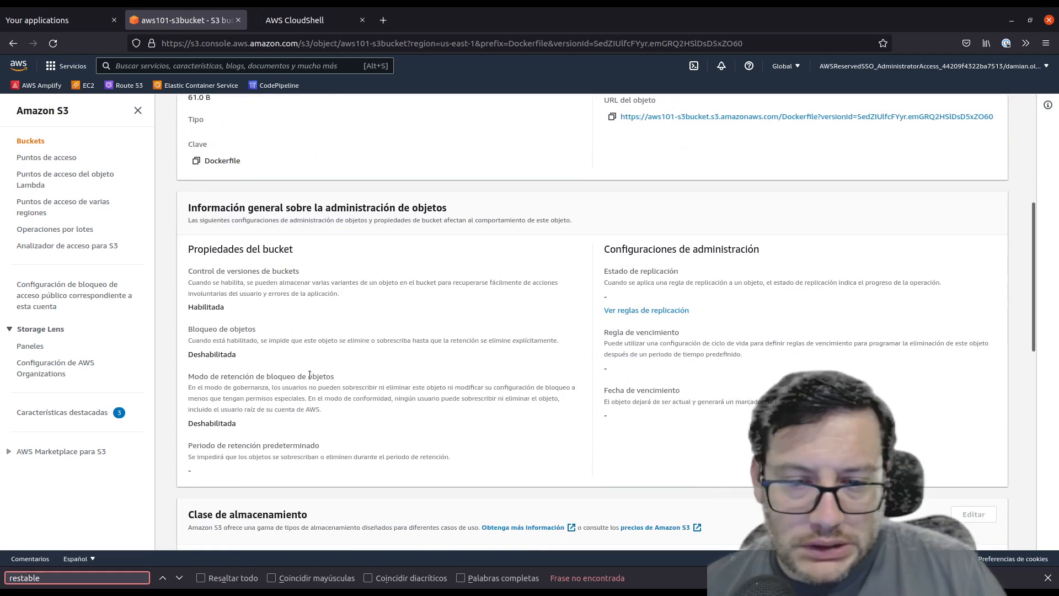
scroll(298, 386, down, 2)
scroll(298, 386, down, 3)
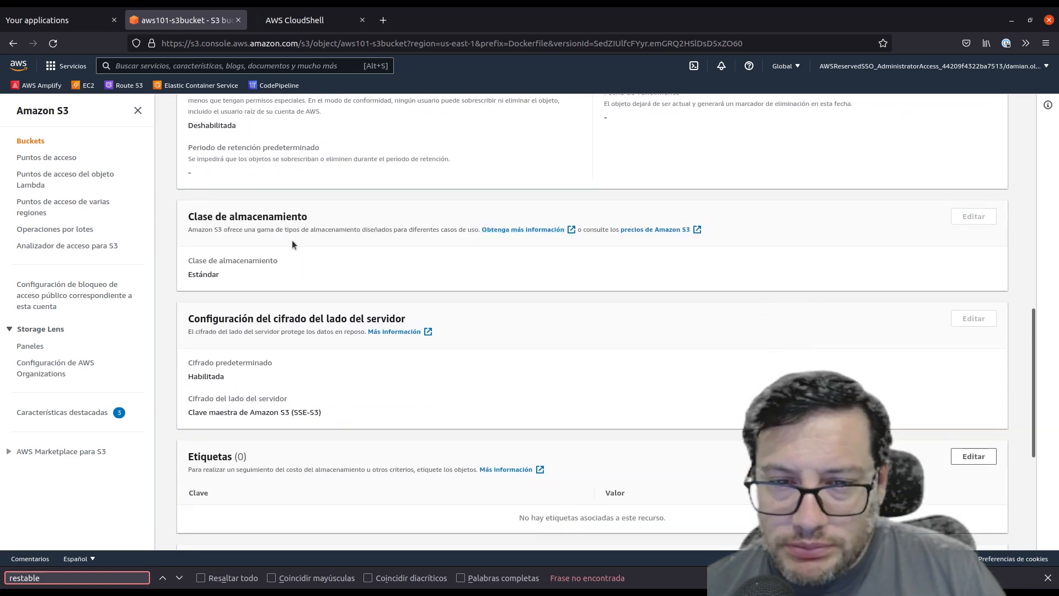
scroll(263, 318, down, 2)
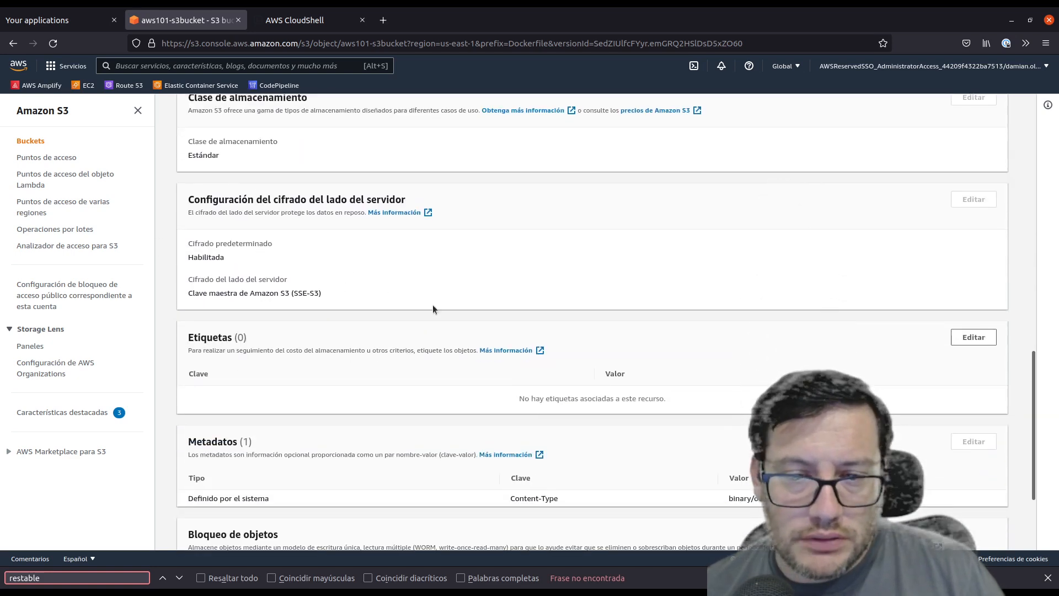
scroll(390, 283, down, 3)
scroll(899, 422, up, 9)
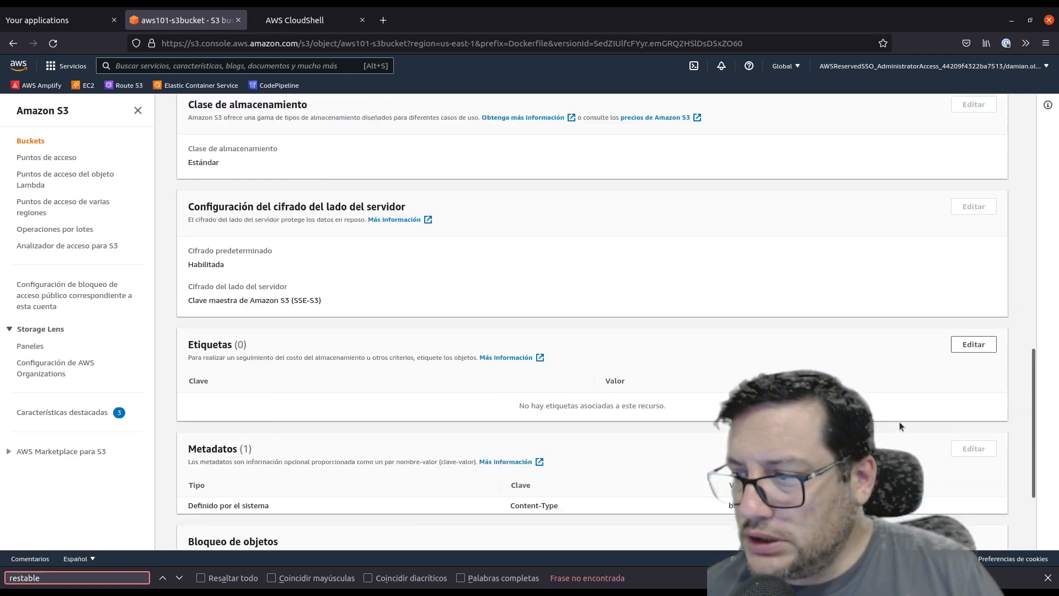
scroll(899, 423, up, 2)
- Check the actions offered for this Dockerfile version on its object page
click(952, 136)
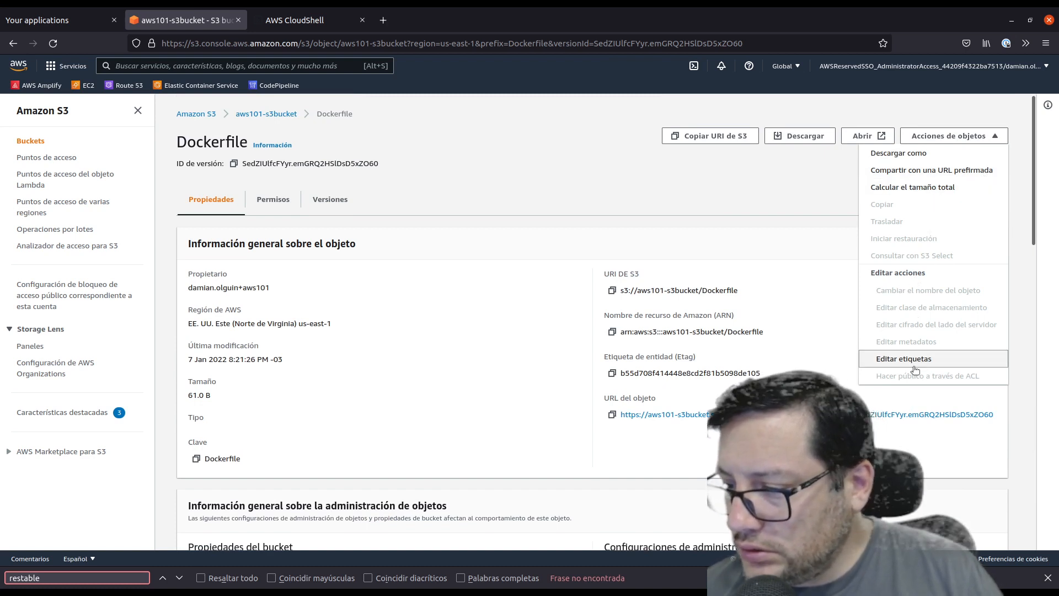
scroll(913, 366, down, 1)
scroll(542, 386, down, 2)
scroll(520, 386, up, 3)
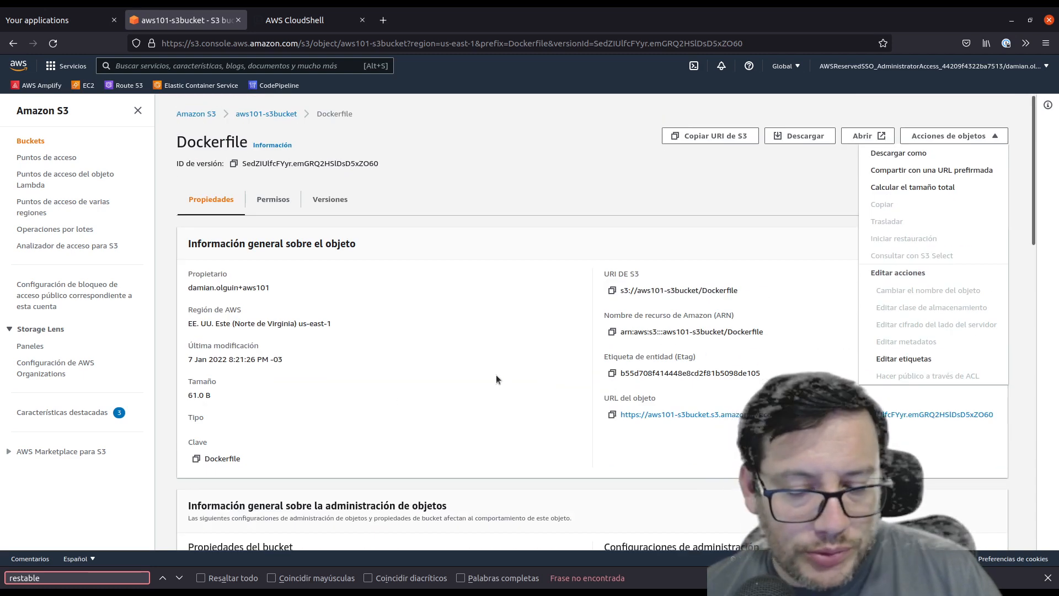
- View the Dockerfile's permissions and versions, then select the 61.0 B version and try to open it
click(272, 200)
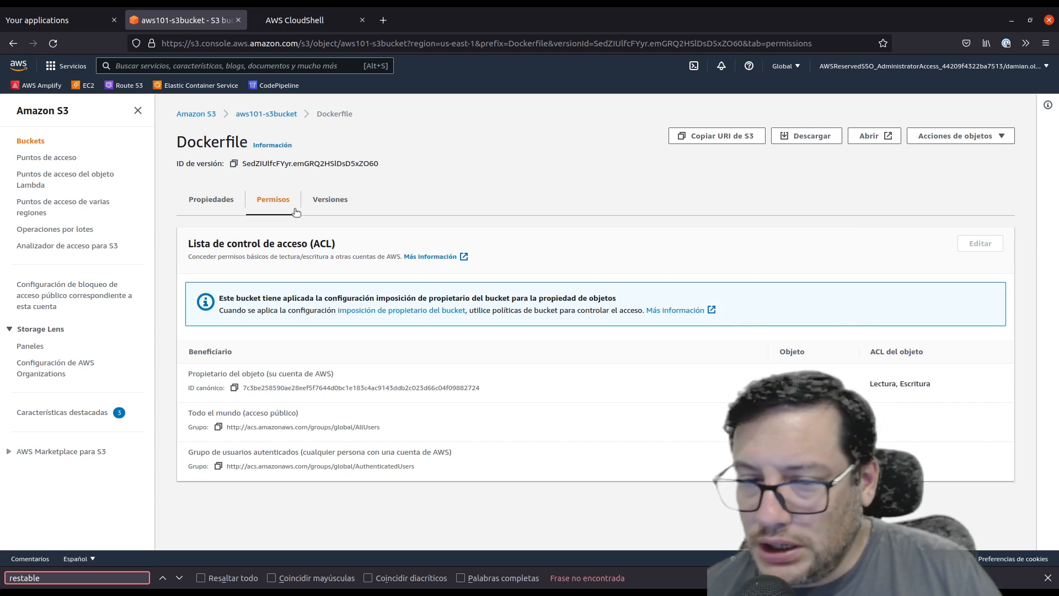
click(317, 202)
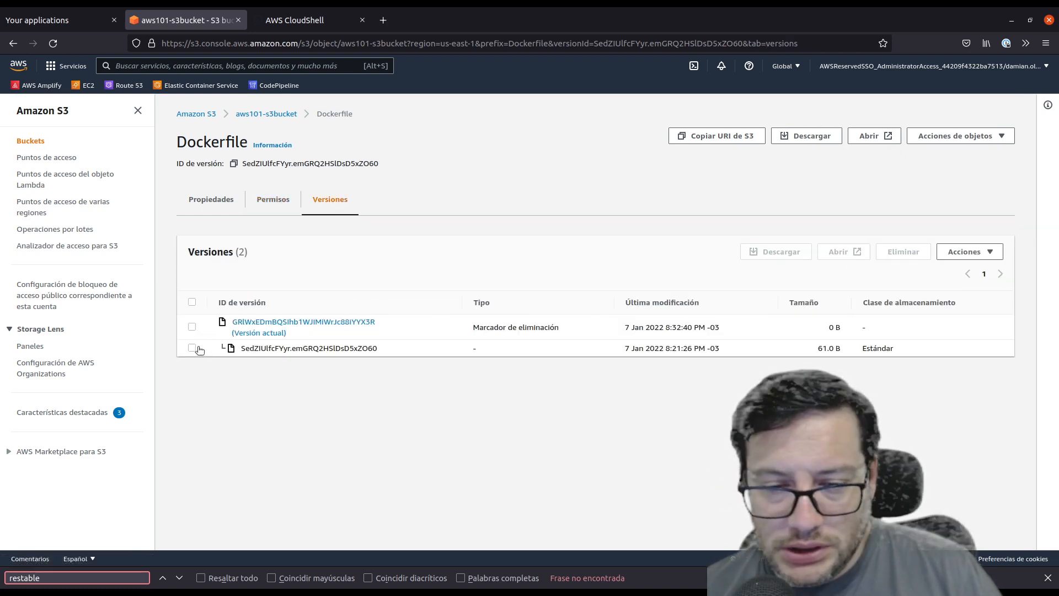
click(192, 348)
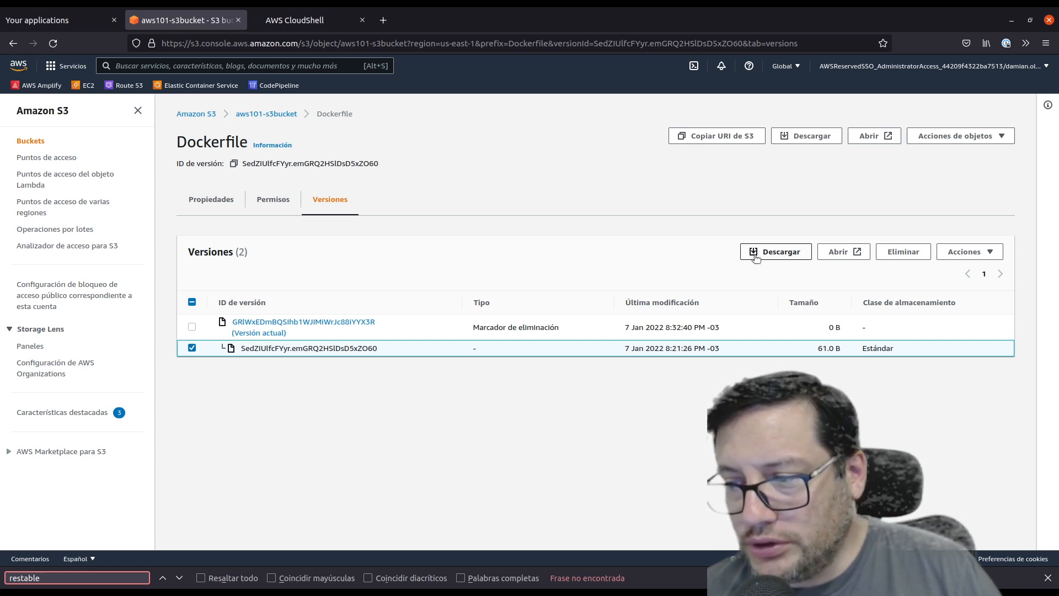
click(844, 251)
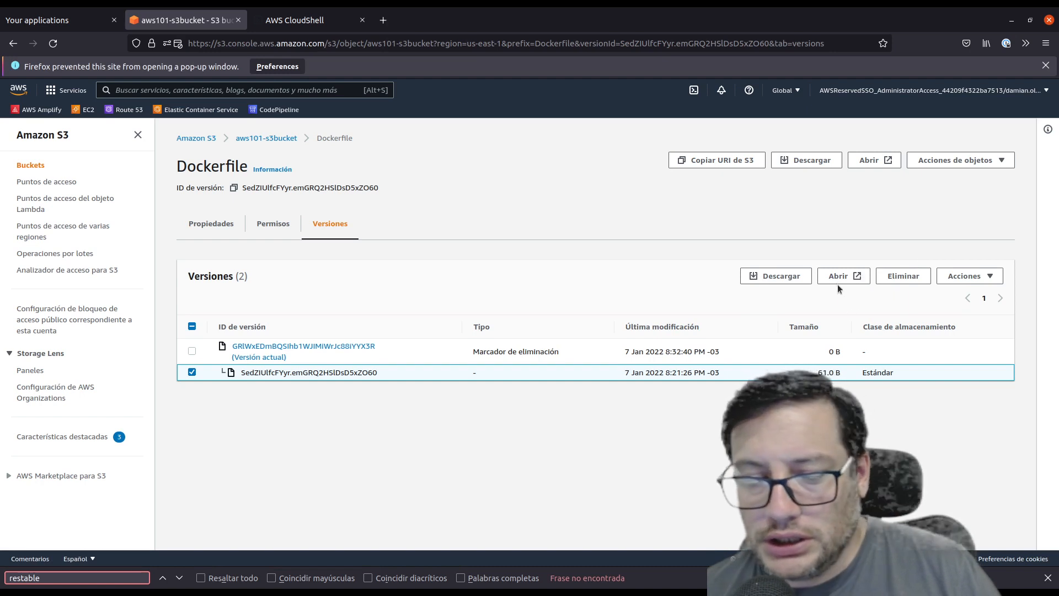
- Try again to open the 61.0 B Dockerfile version, and check the browser's download list for the file
click(845, 279)
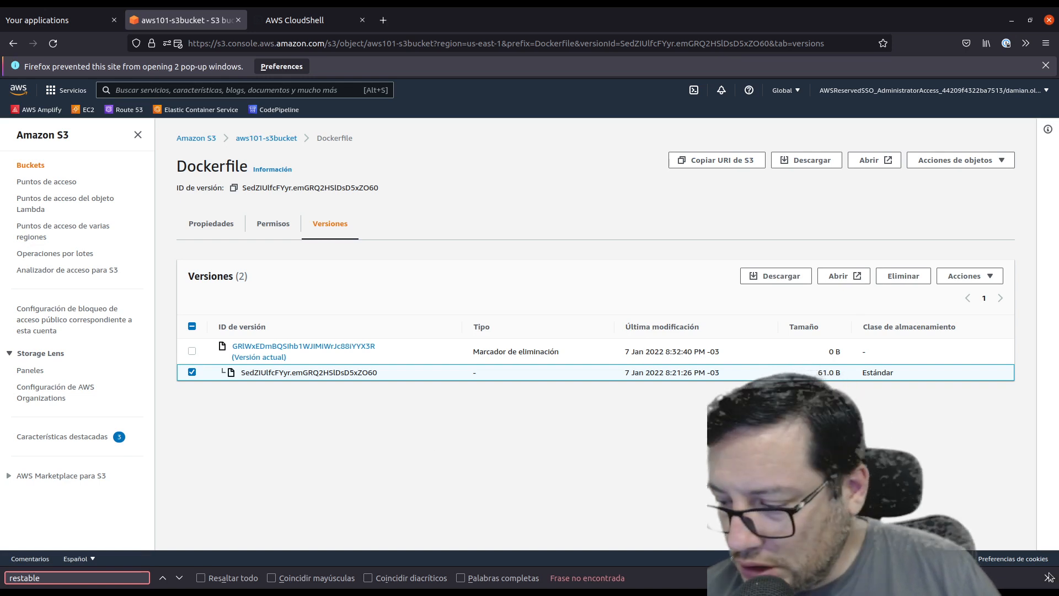
key(Escape)
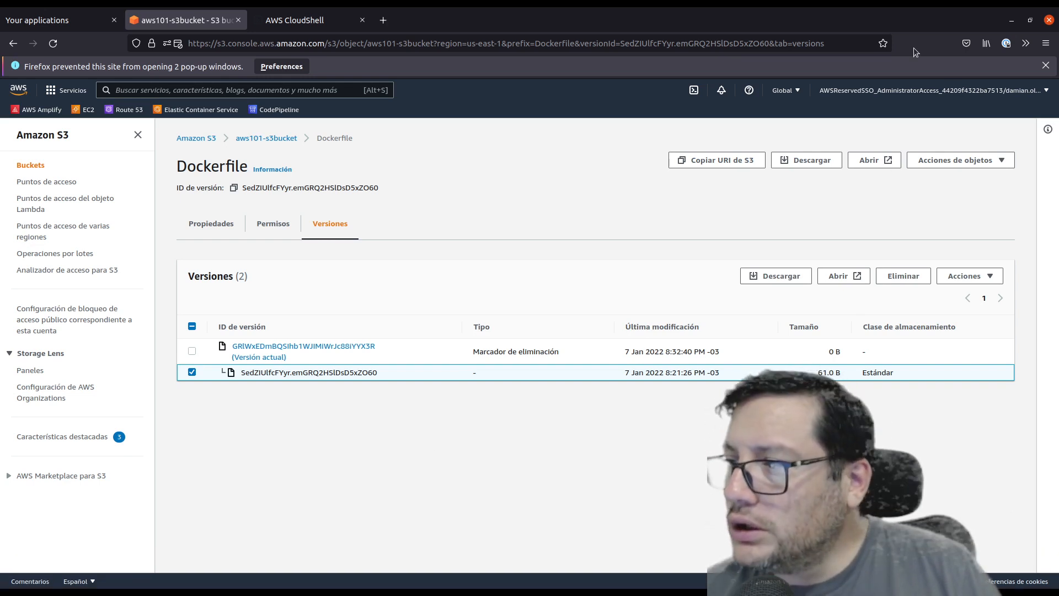
click(992, 42)
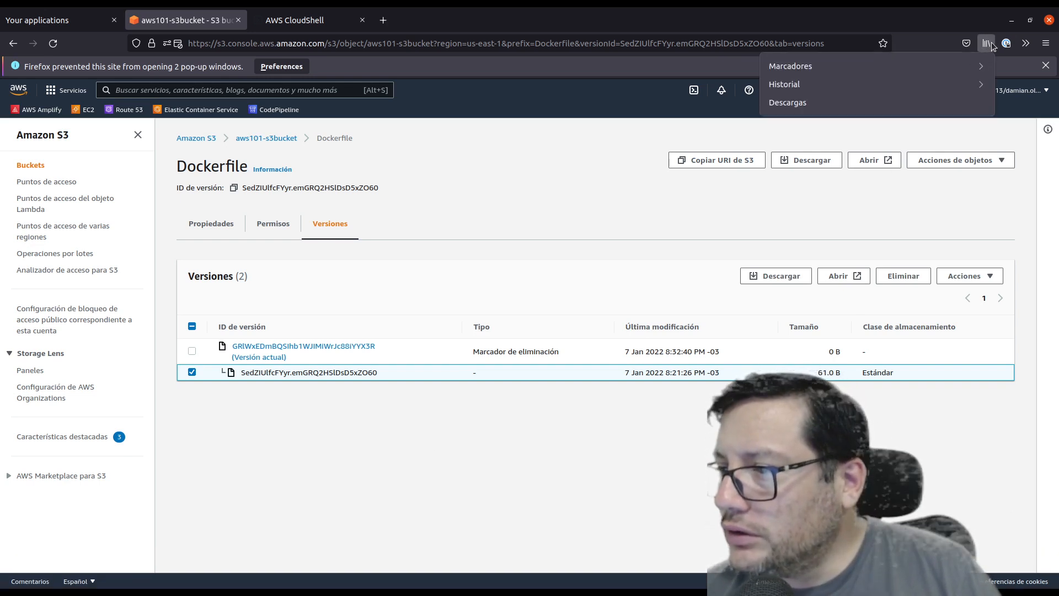
click(910, 104)
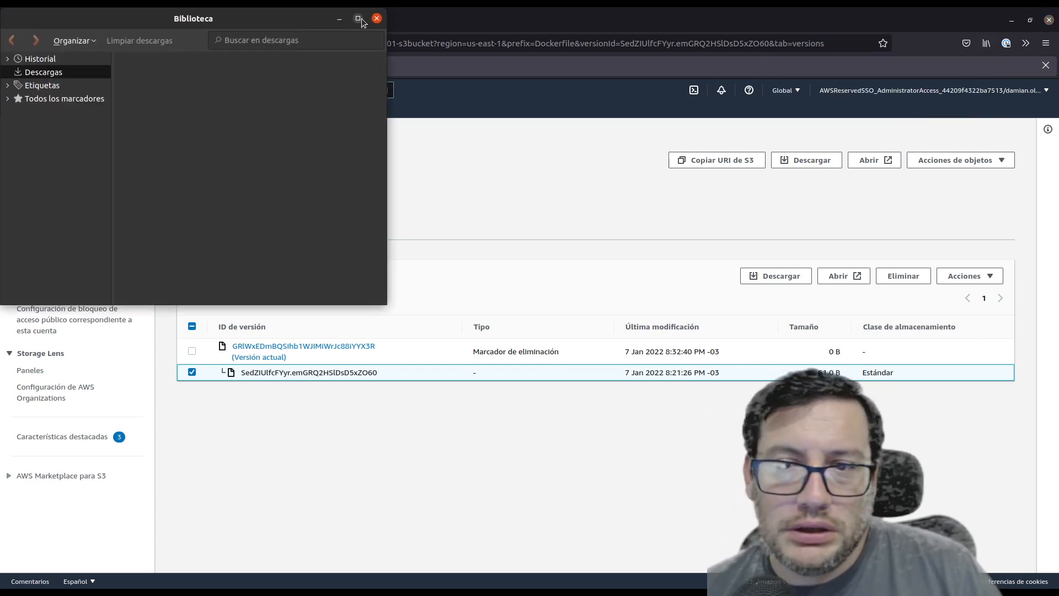
click(377, 18)
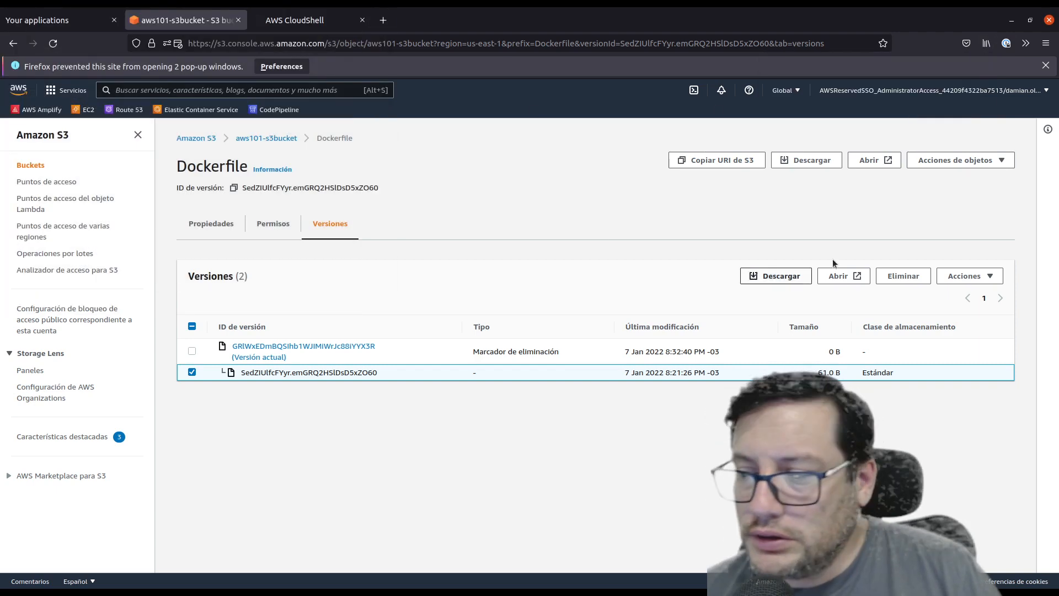
- Review the actions for the 61.0 B Dockerfile version and for its object, cancelling a download of the version in between
click(954, 277)
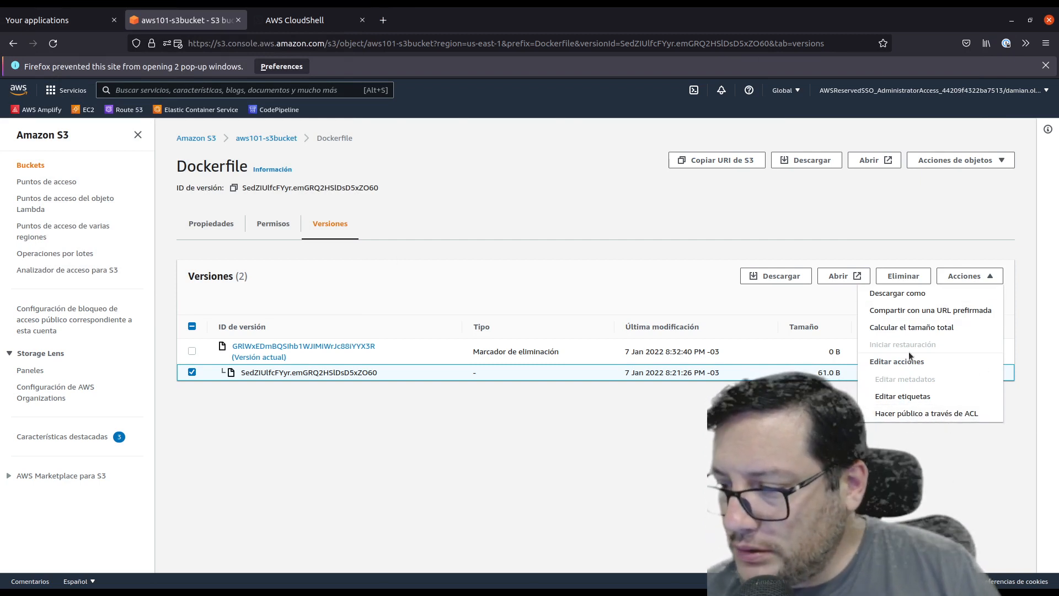
click(679, 512)
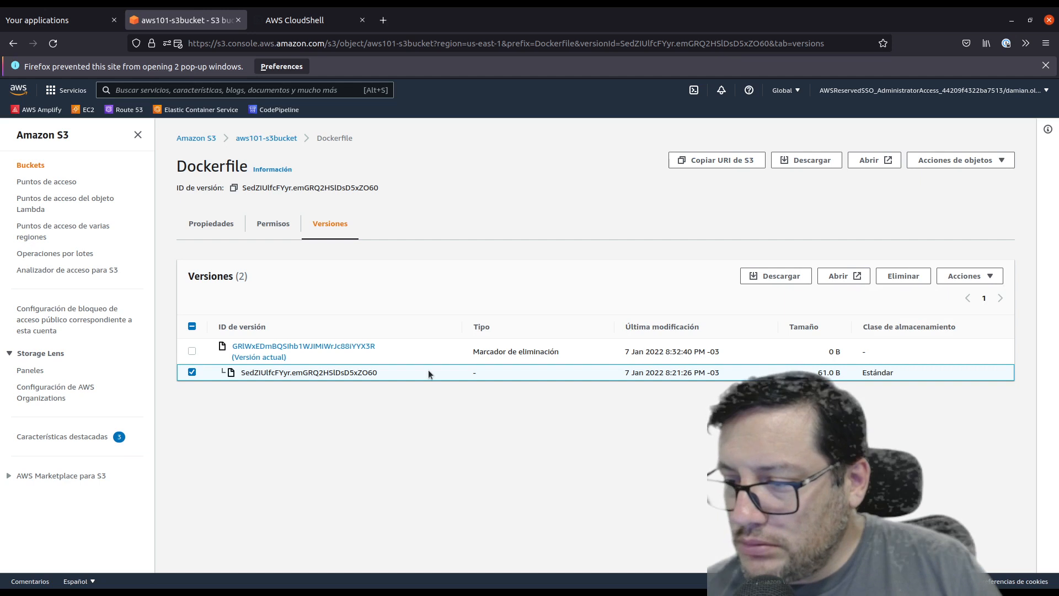
click(751, 277)
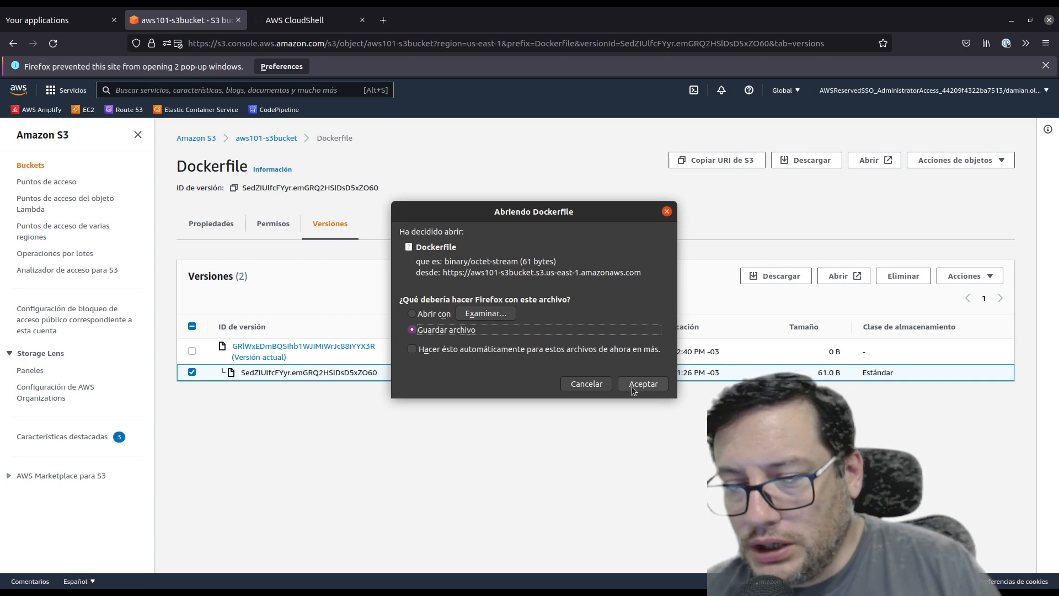
click(581, 383)
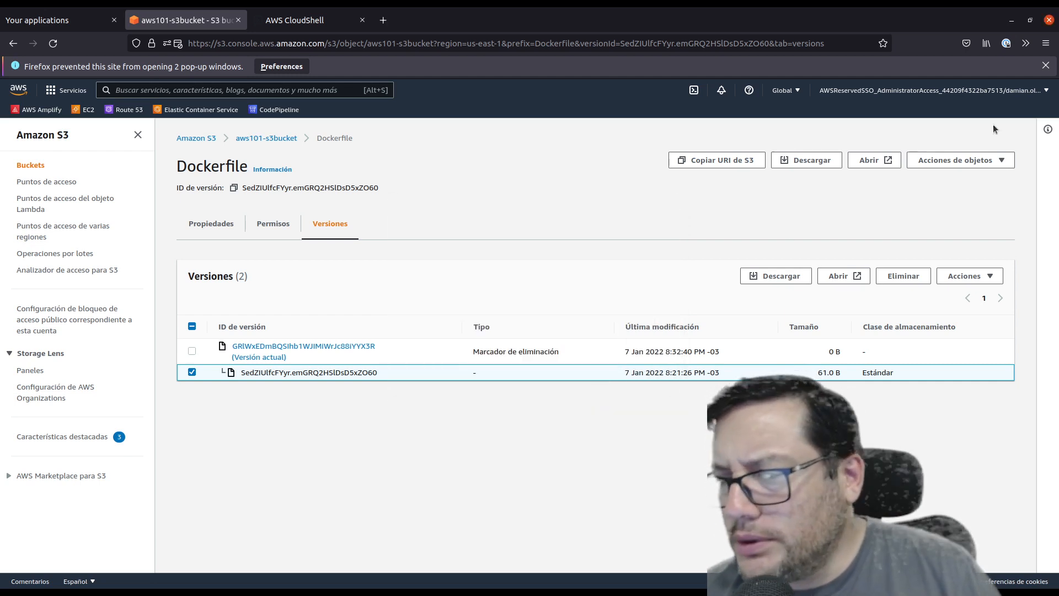
click(961, 160)
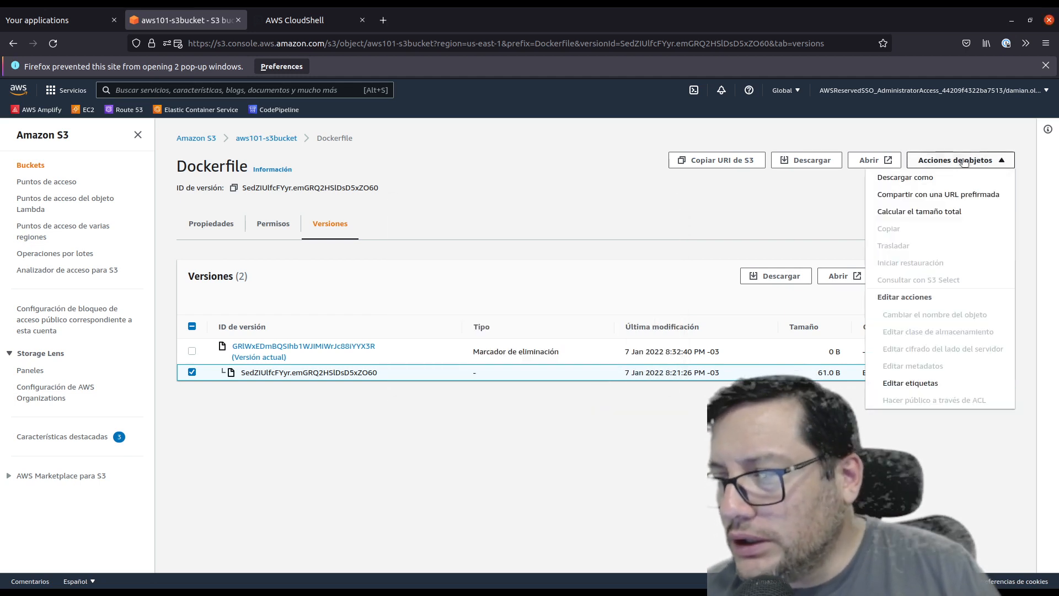
click(695, 491)
- Open index.html from the object list of aws101-s3bucket and check the actions offered for it
click(254, 139)
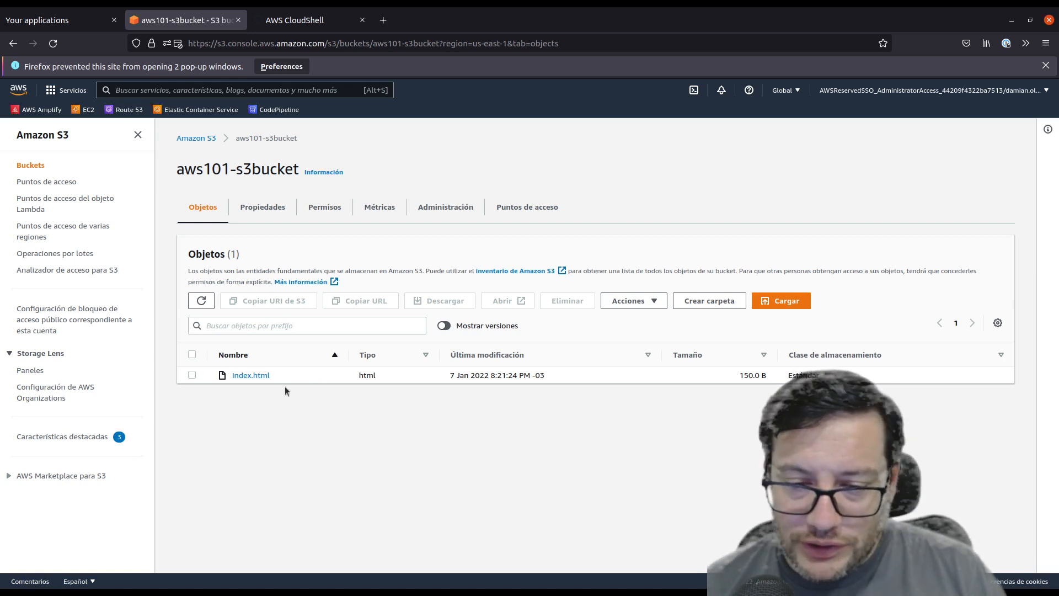
click(192, 376)
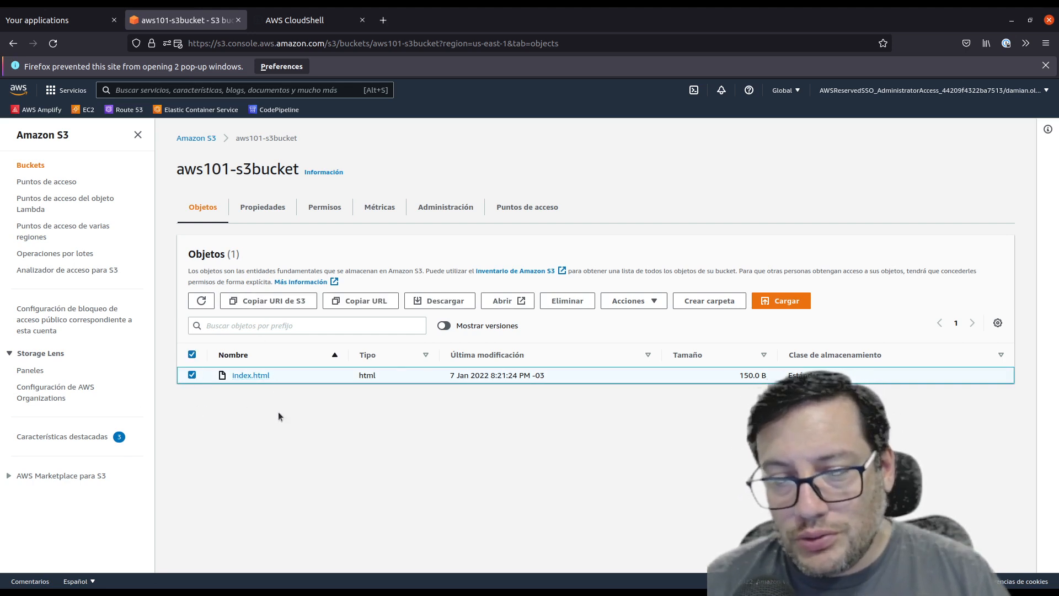
drag(278, 374, 229, 376)
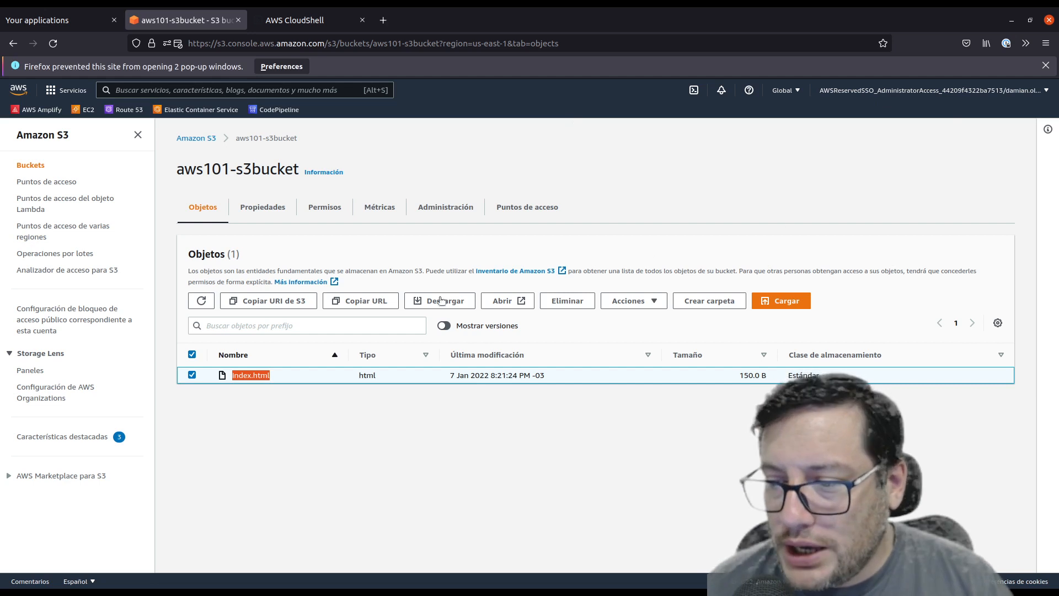
click(255, 375)
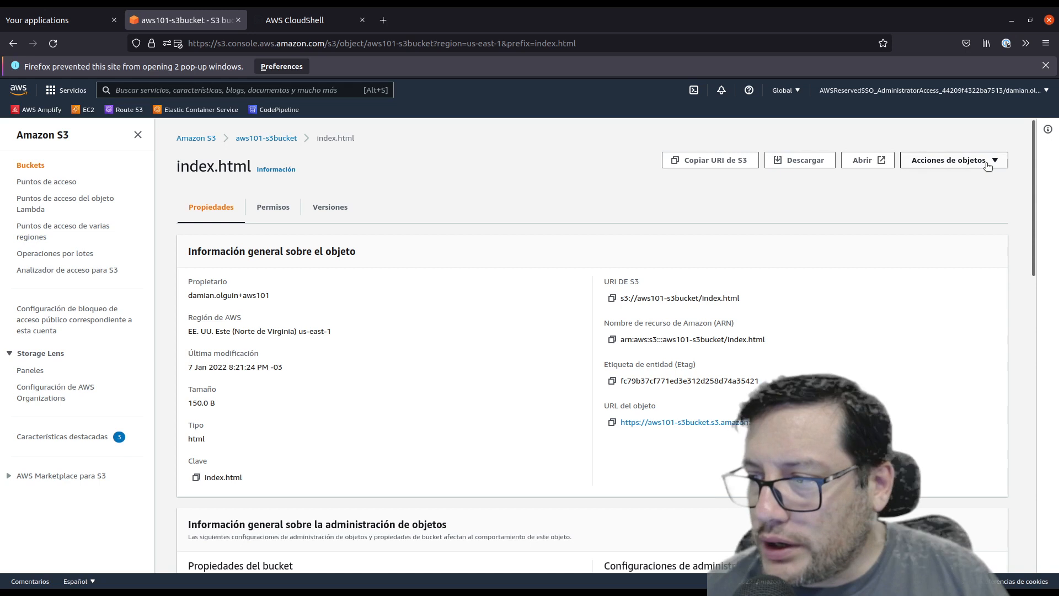
click(948, 160)
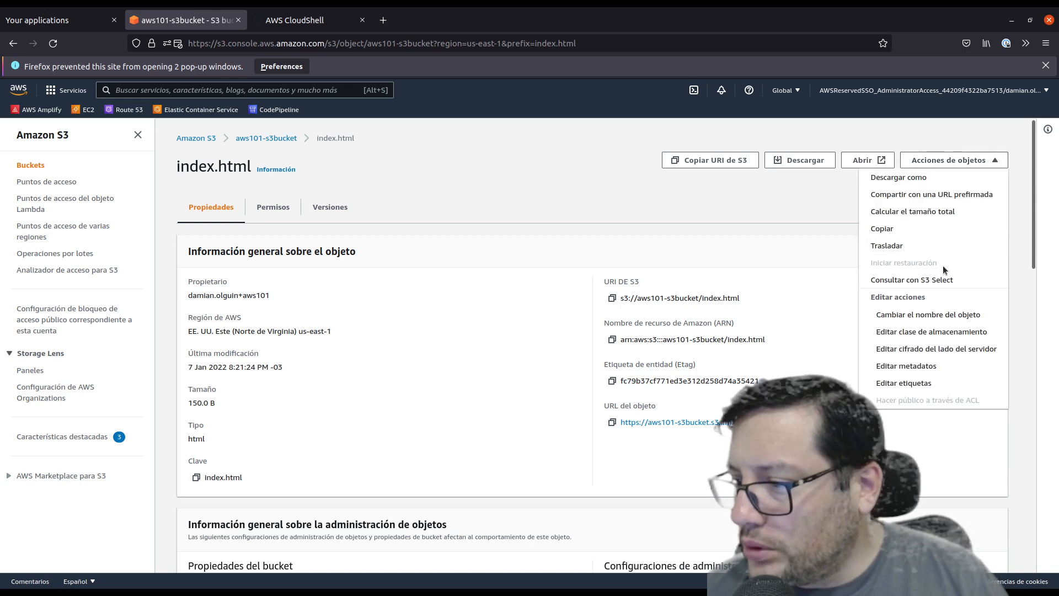
click(634, 231)
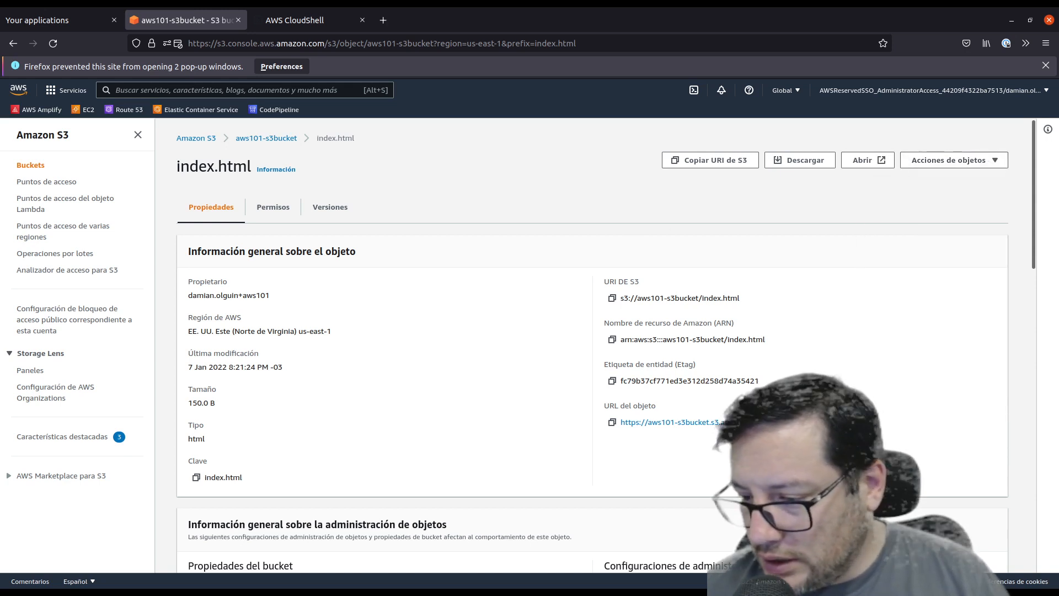
- Copy the object URL of index.html, open it in a private browser window and read the returned message
click(612, 423)
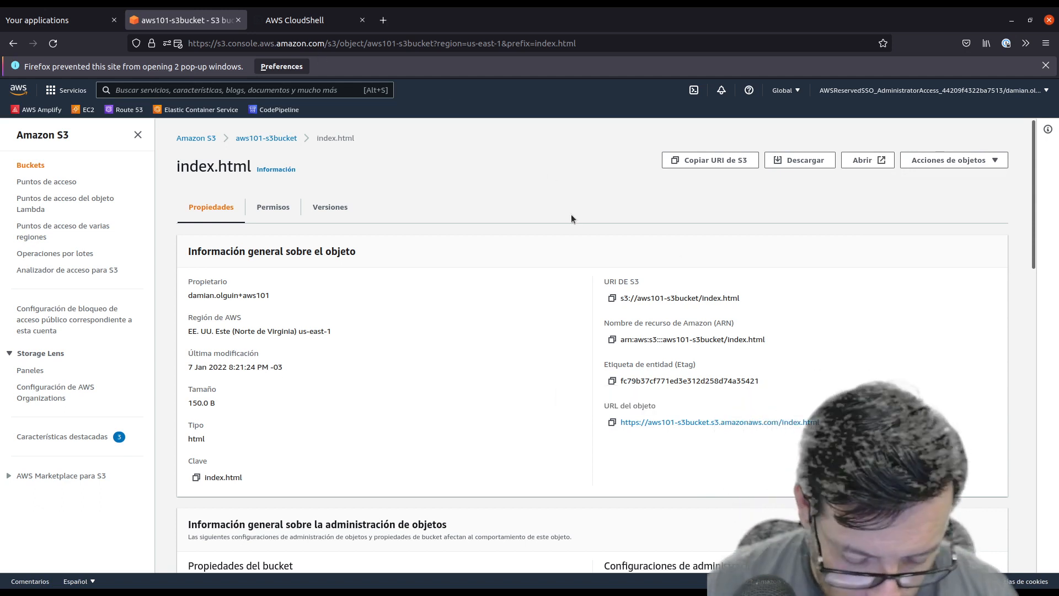
key(ctrl+shift+p)
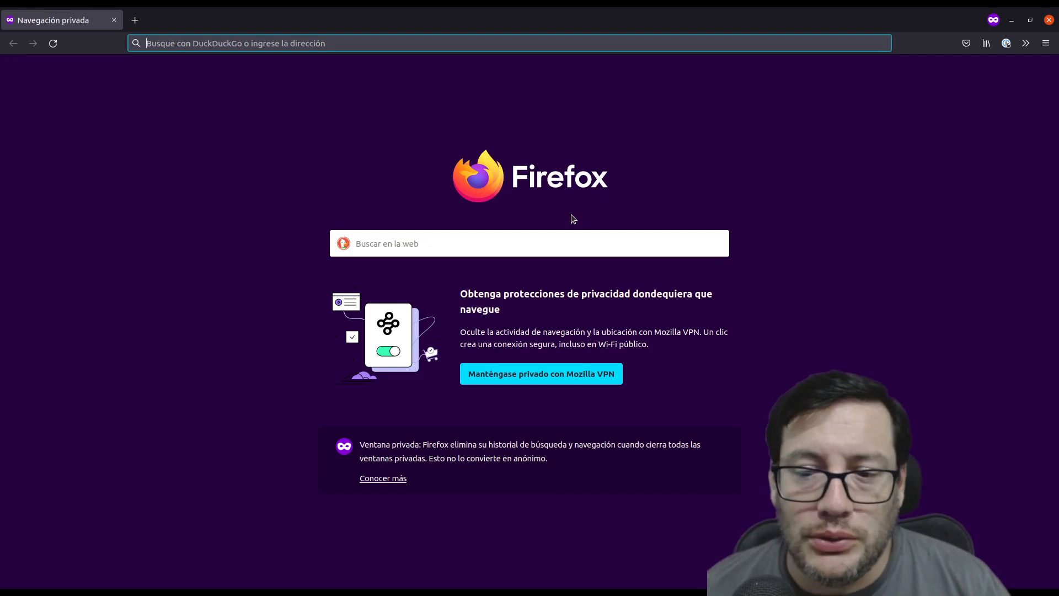
key(ctrl+v)
key(Return)
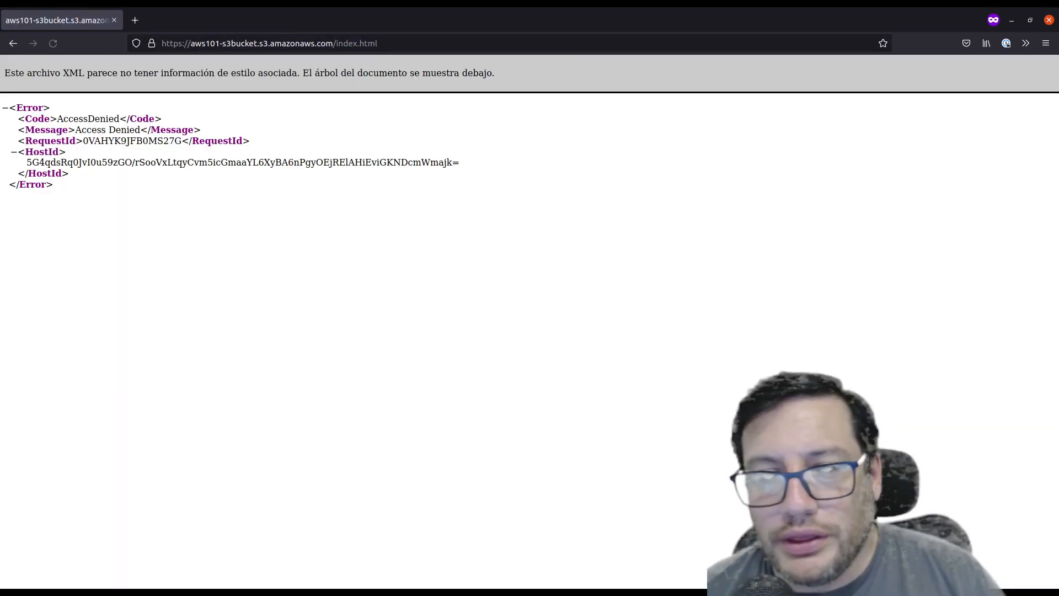
drag(70, 130, 143, 132)
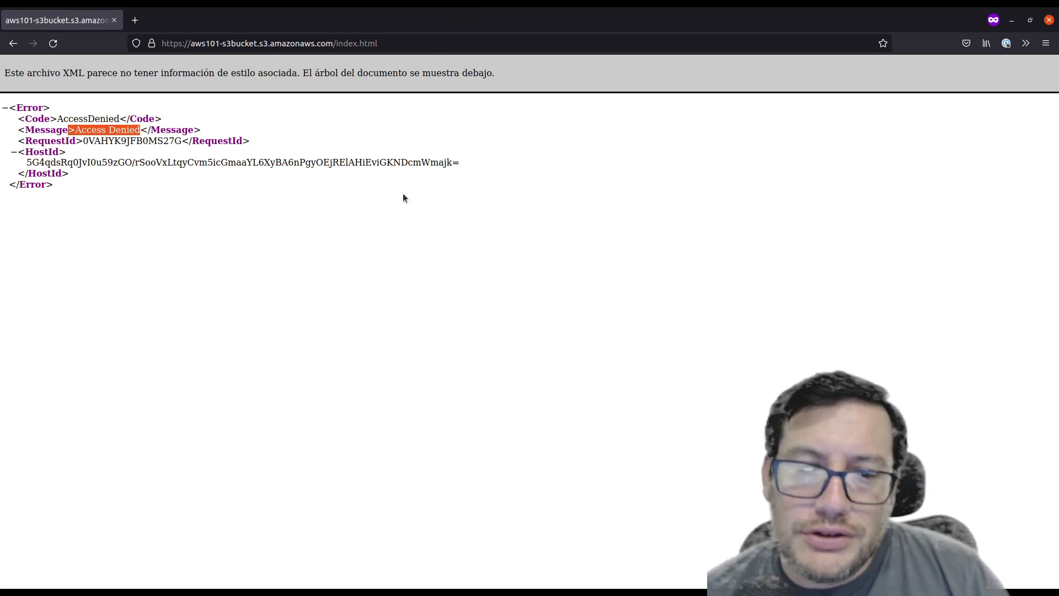
- Back in the S3 console, create a presigned URL for index.html that expires after 1 minute
key(alt+Tab)
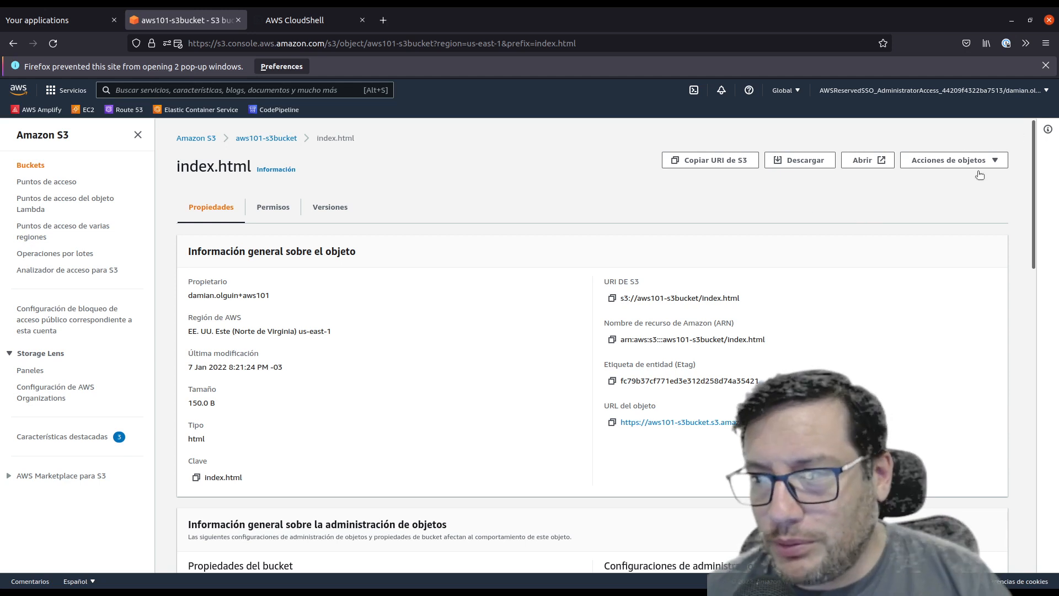
click(997, 158)
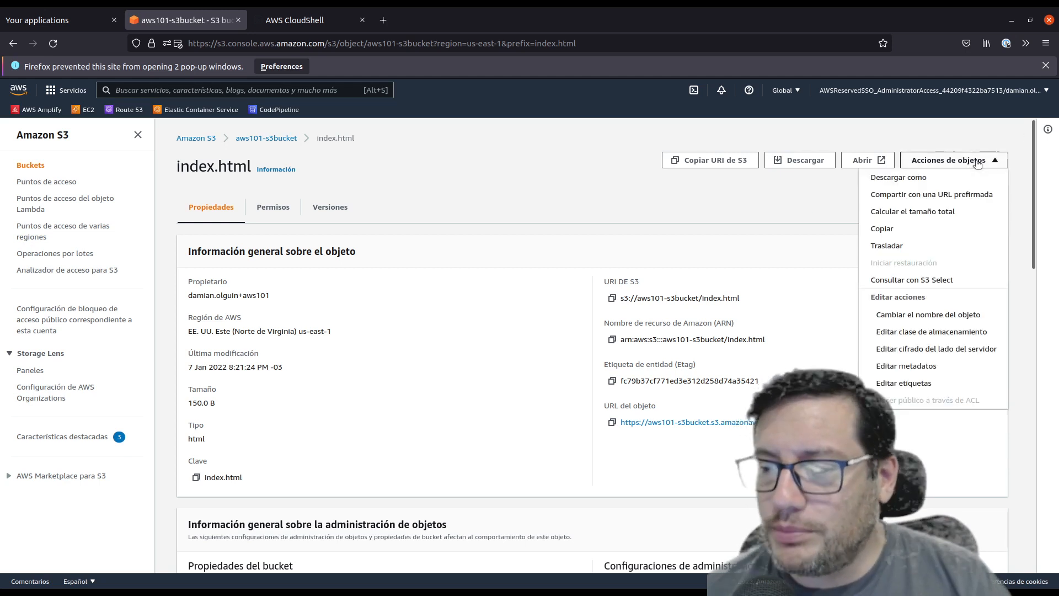
click(956, 197)
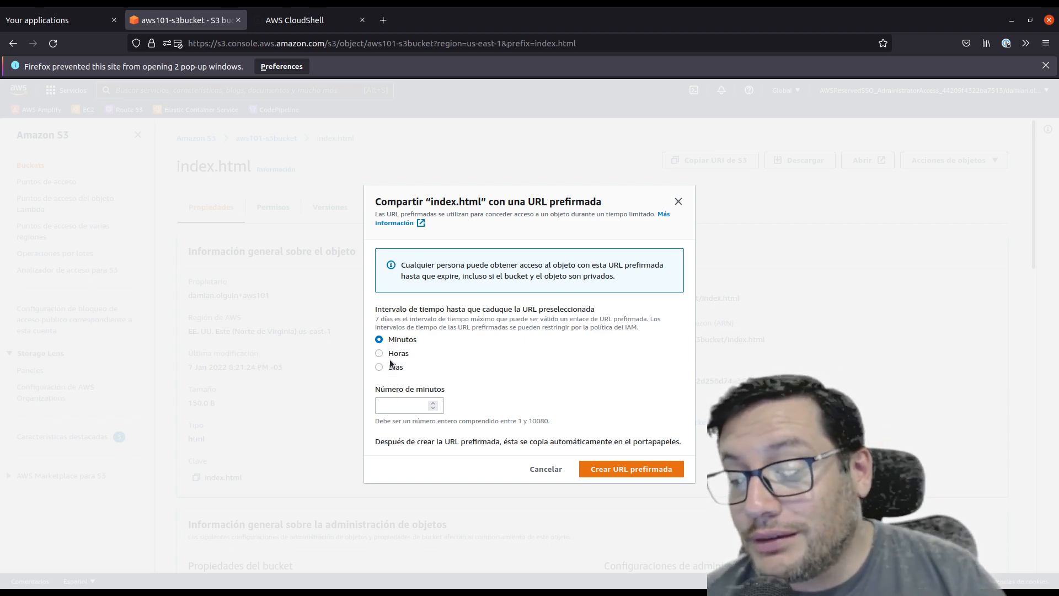
click(396, 407)
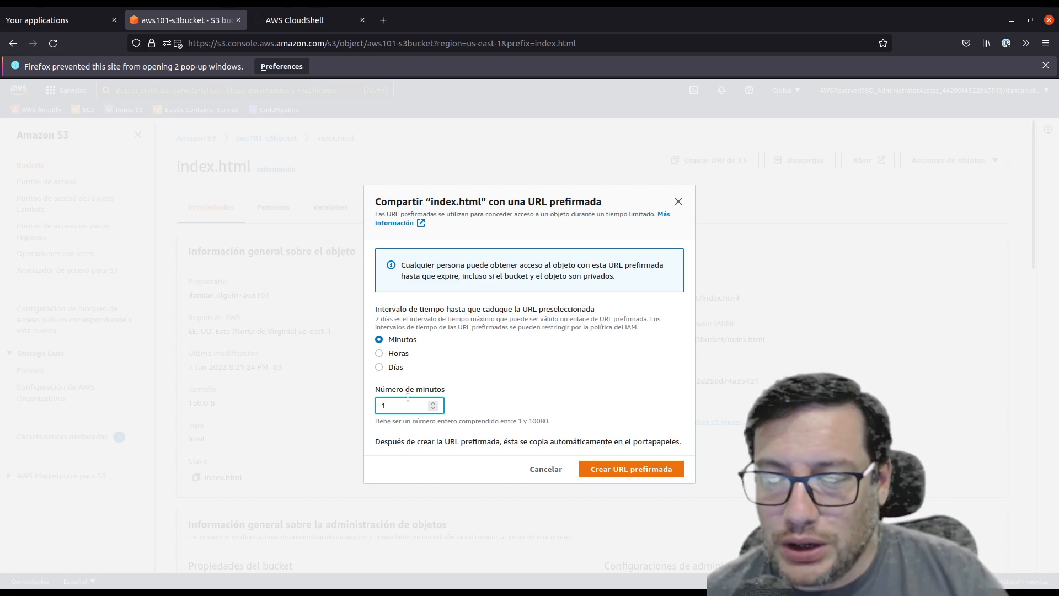
click(620, 472)
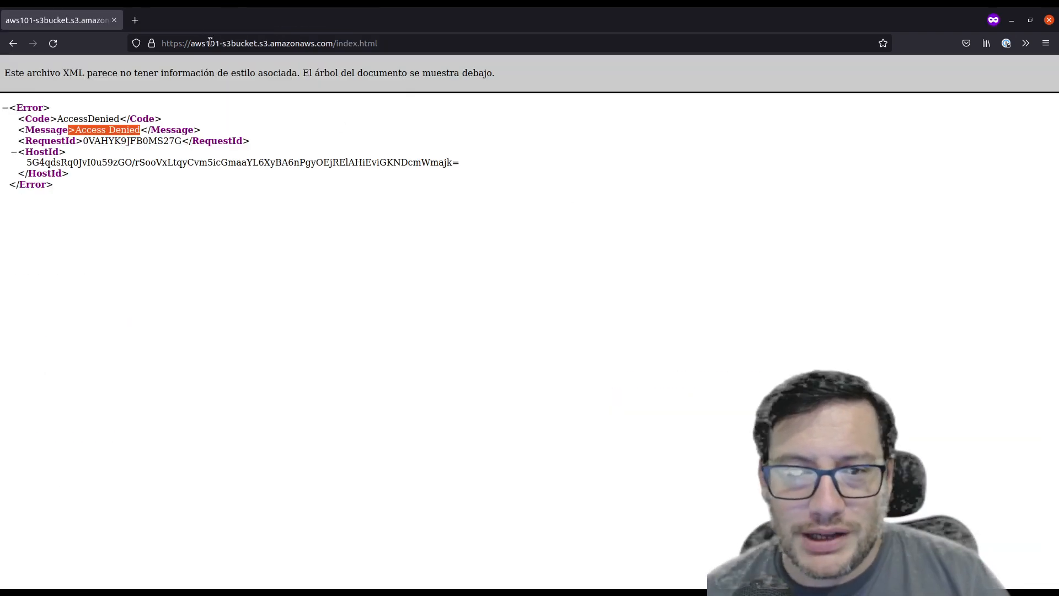
- Load index.html in the private window using the copied presigned URL, which carries a security token
click(208, 43)
key(ctrl+v)
key(Return)
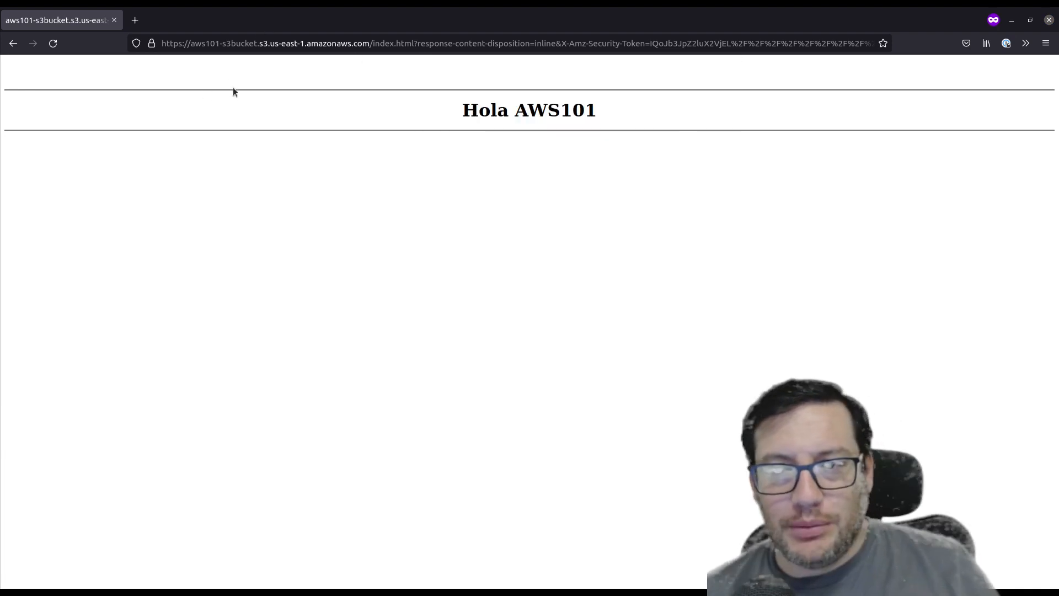
- Reload the presigned URL once its one-minute lifetime is over, read the returned message and close the private window
click(347, 49)
click(52, 49)
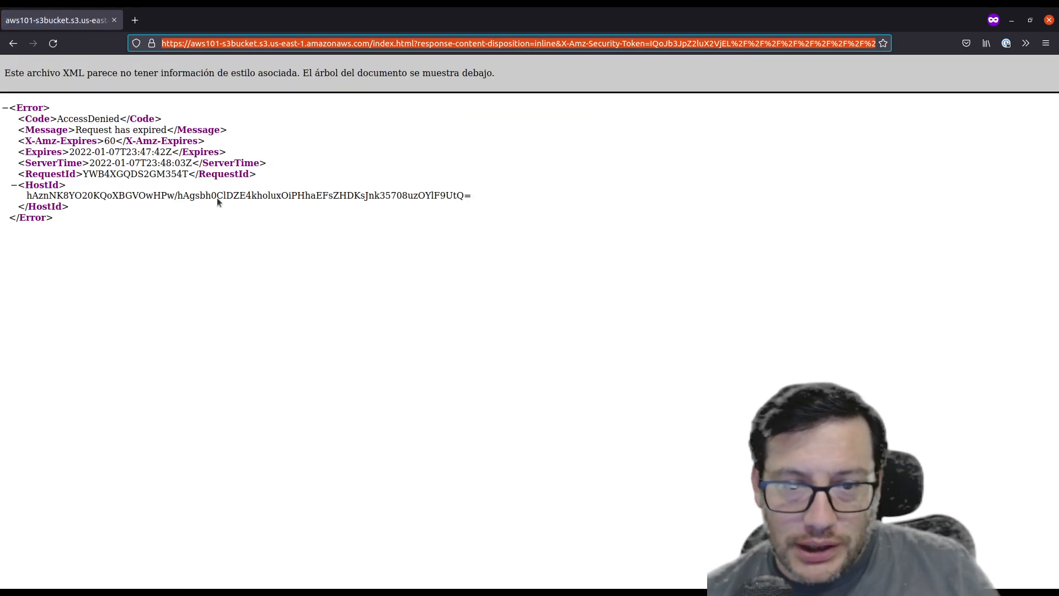
drag(57, 115, 156, 131)
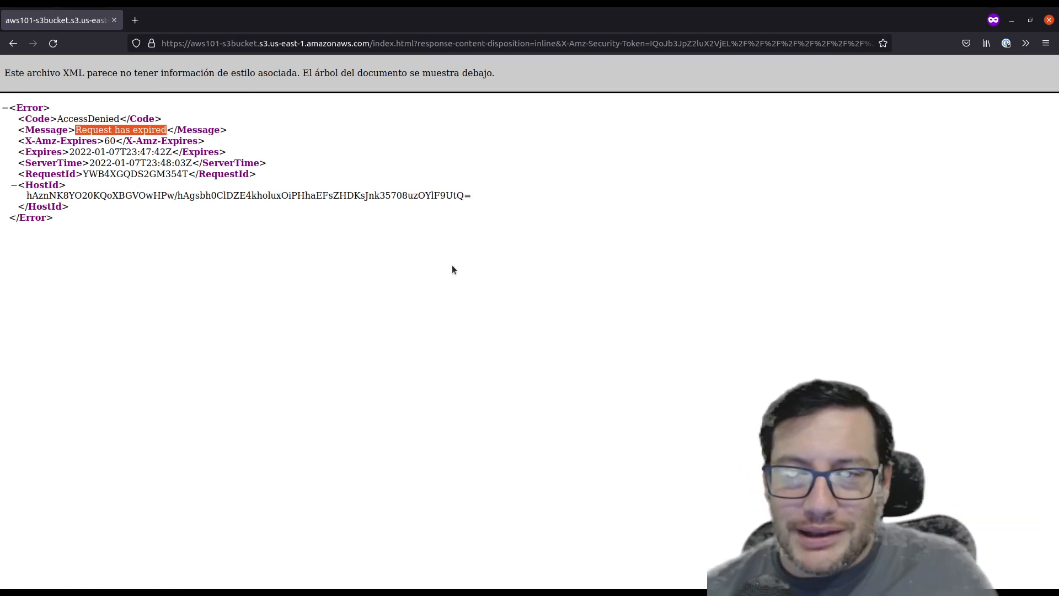
click(115, 21)
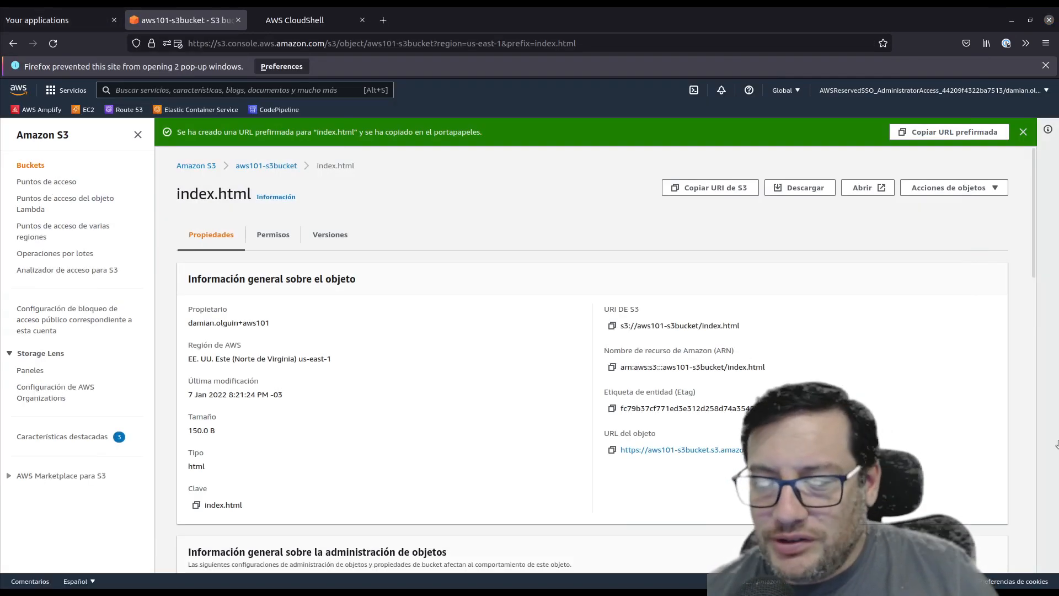